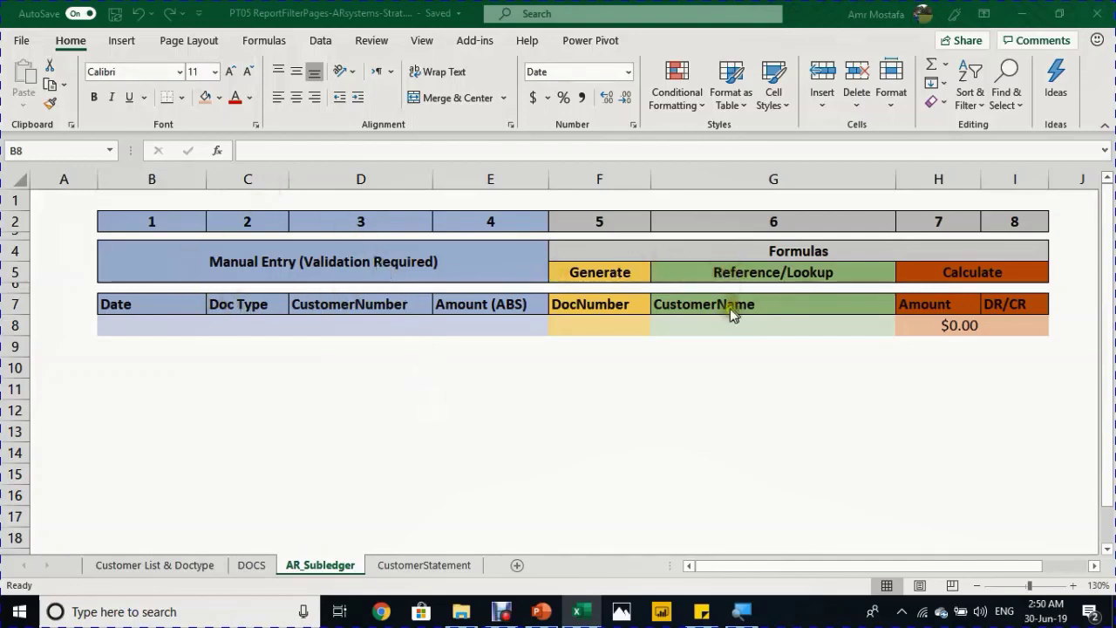
- Examine the columns of the customer table on the Customer List & Doctype sheet
{"action": "left_click", "coordinate": [191, 566]}
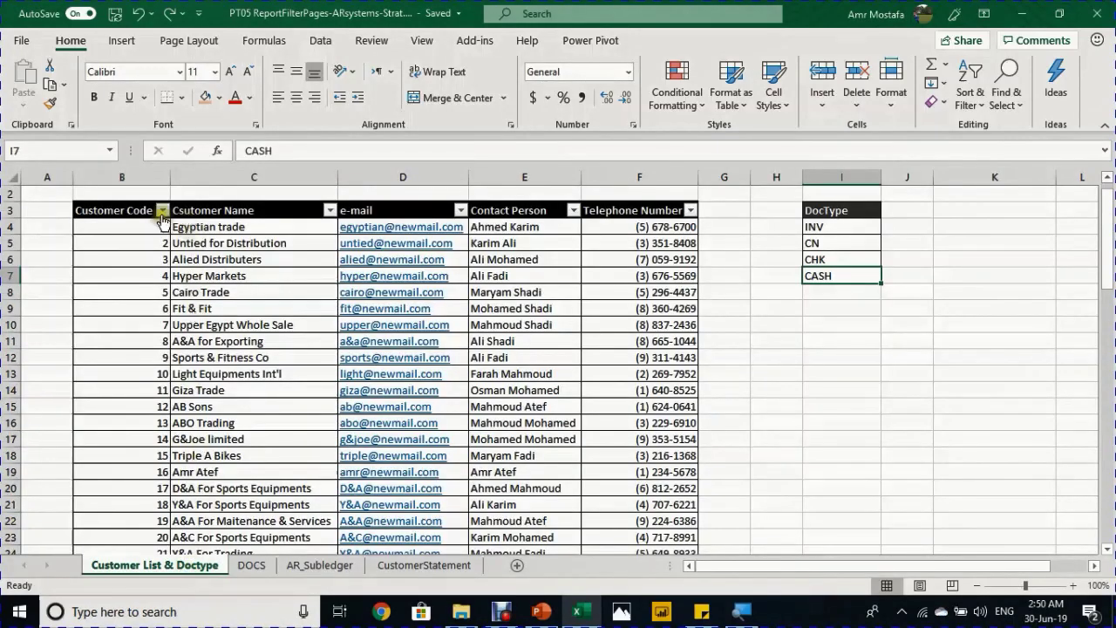
{"action": "left_click", "coordinate": [138, 231]}
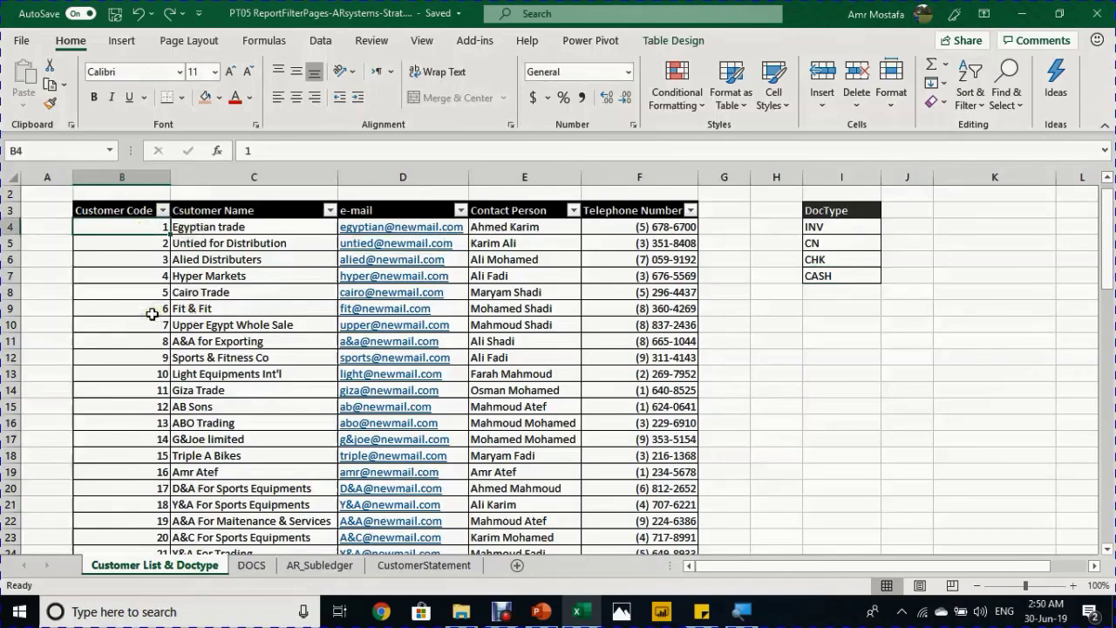
{"action": "key", "text": "ctrl+Down"}
{"action": "key", "text": "ctrl+Up"}
{"action": "key", "text": "Up"}
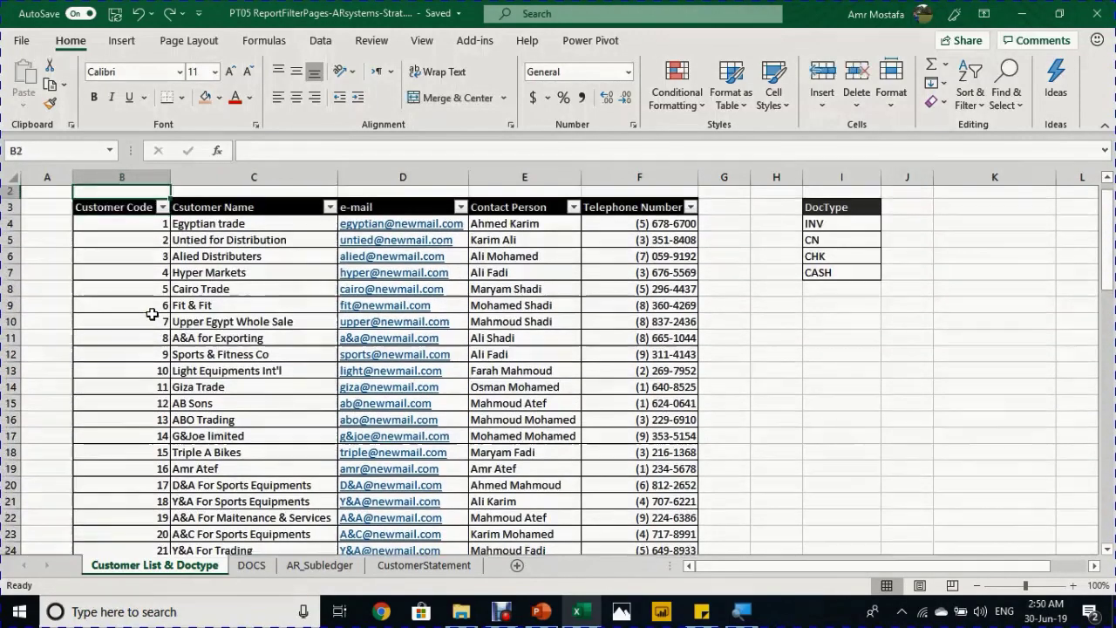
{"action": "key", "text": "Down"}
{"action": "key", "text": "Right"}
{"action": "key", "text": "Right"}
{"action": "key", "text": "Right"}
{"action": "key", "text": "Right"}
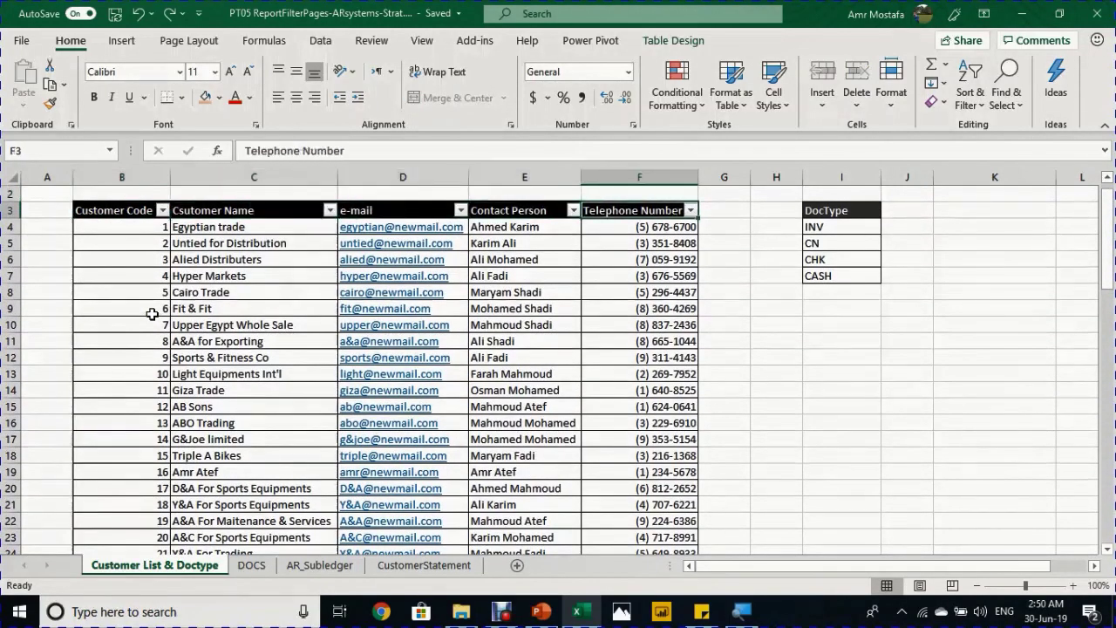
- Examine the document types in the DocType list beside the customer table
{"action": "key", "text": "Right"}
{"action": "key", "text": "Right"}
{"action": "key", "text": "Right"}
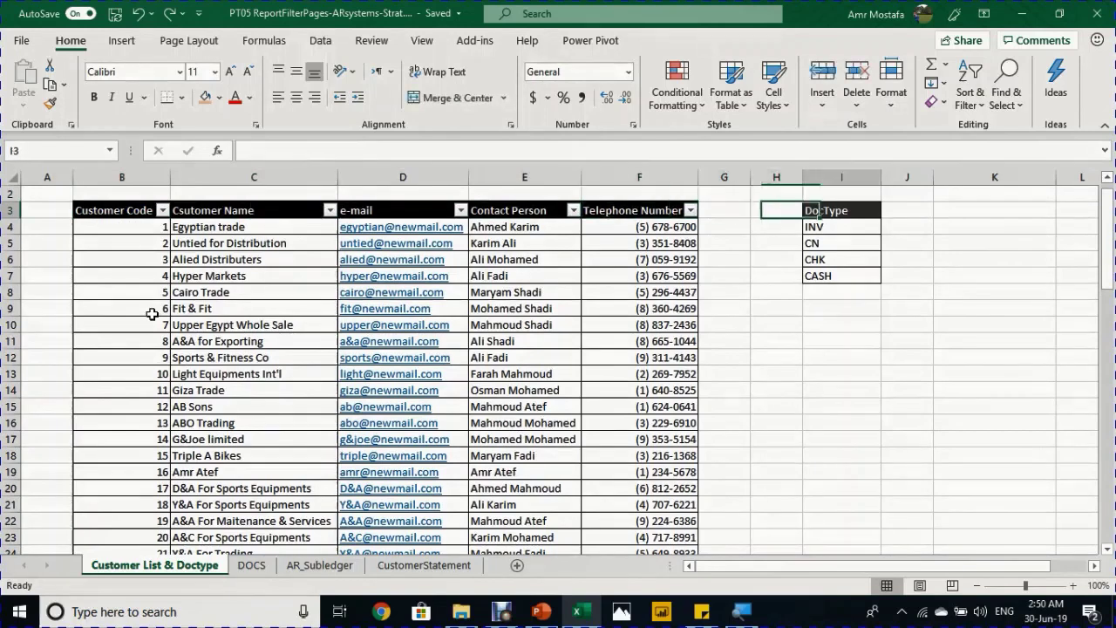
{"action": "key", "text": "Down"}
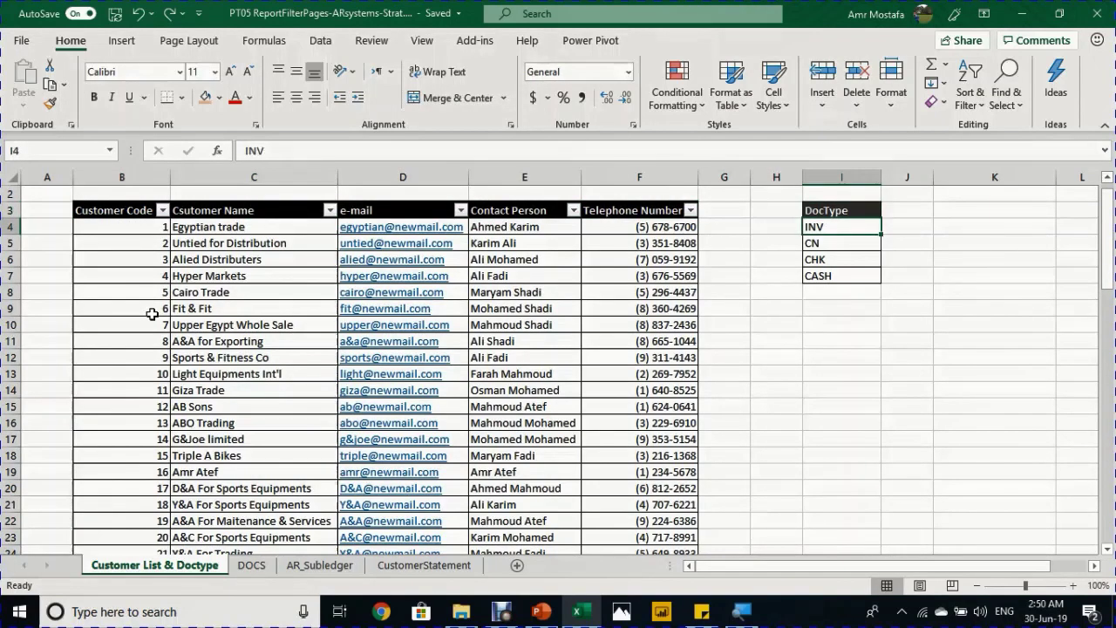
{"action": "key", "text": "Down"}
{"action": "key", "text": "Down"}
{"action": "key", "text": "Down"}
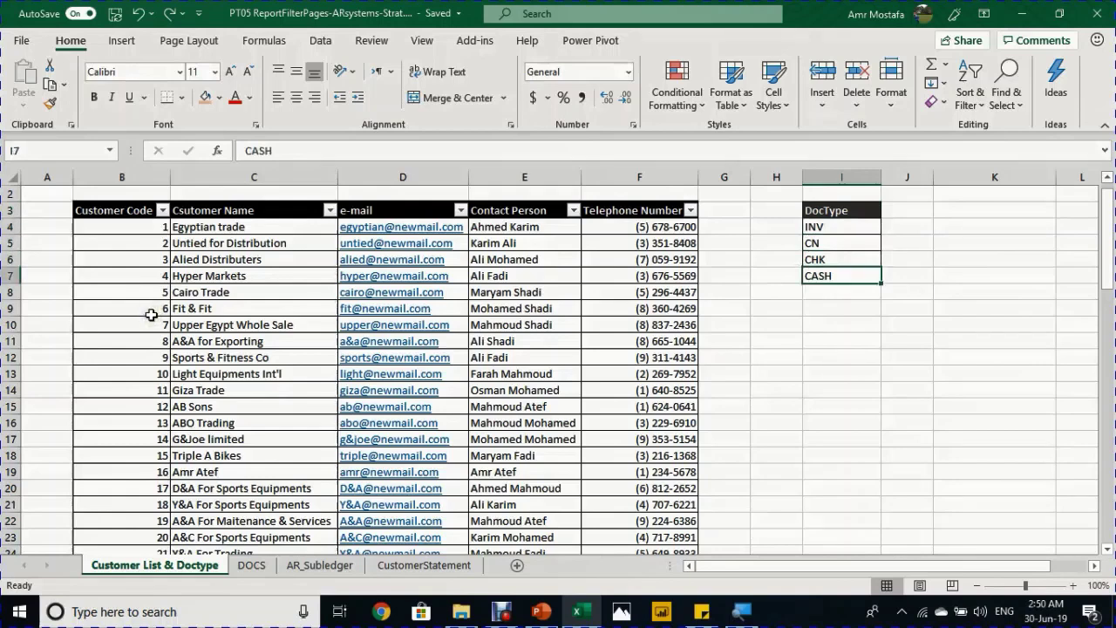
- Try to enter 1 as the date in cell B8 of the AR_Subledger sheet
{"action": "left_click", "coordinate": [306, 565]}
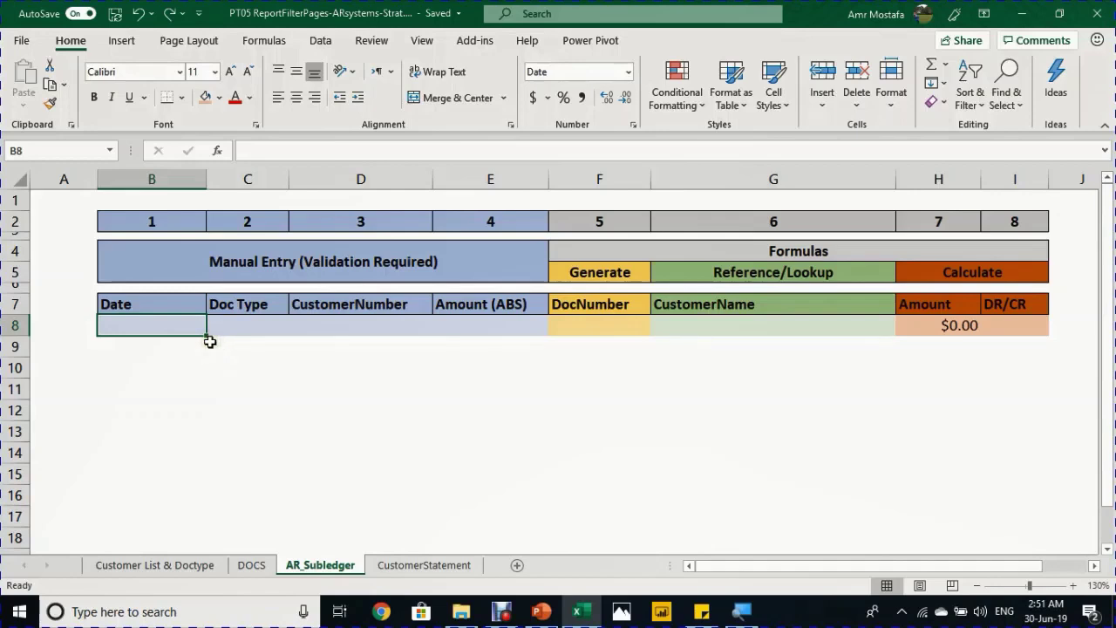
{"action": "type", "text": "1"}
{"action": "key", "text": "Return"}
{"action": "key", "text": "Escape"}
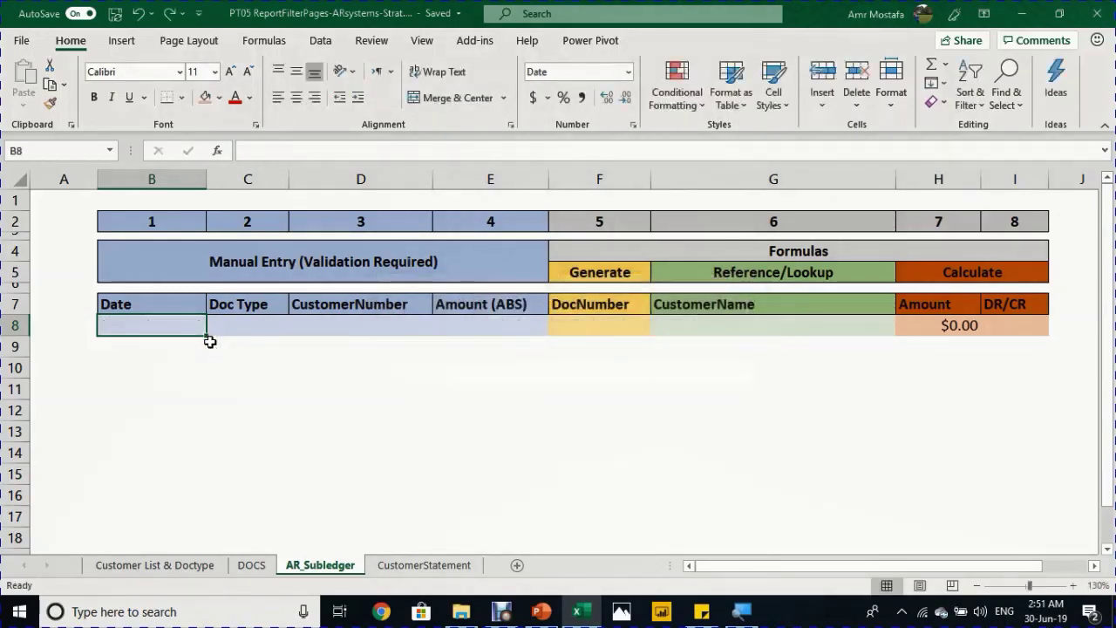
- Enter the current date, 30-06-19, in cell B8 and choose INV as the document type in C8
{"action": "key", "text": "ctrl+semicolon"}
{"action": "key", "text": "Return"}
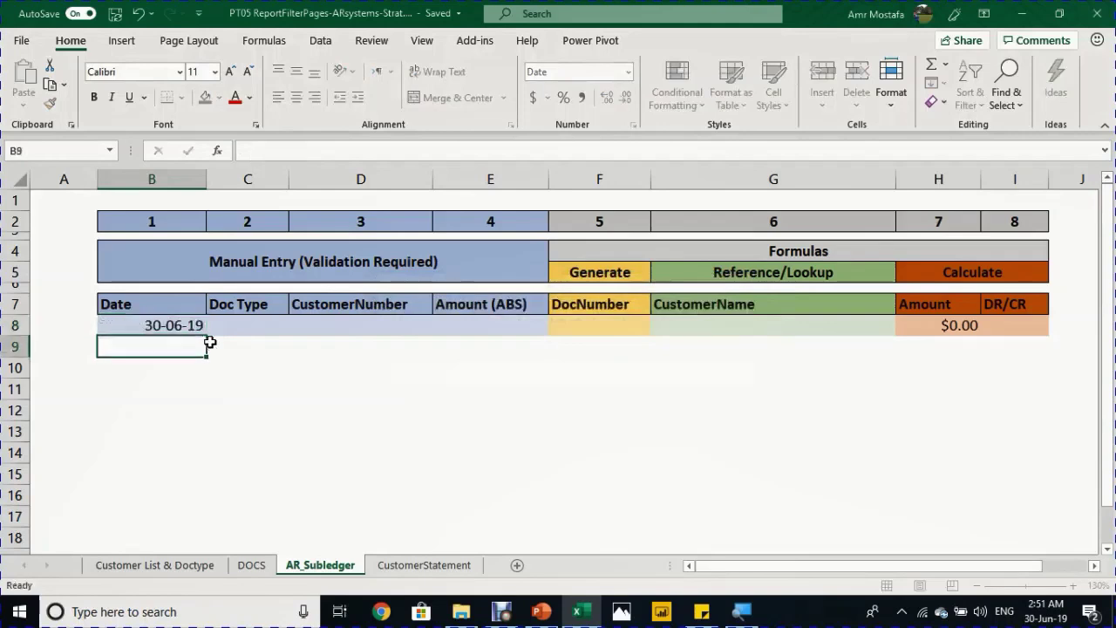
{"action": "key", "text": "Up"}
{"action": "key", "text": "Right"}
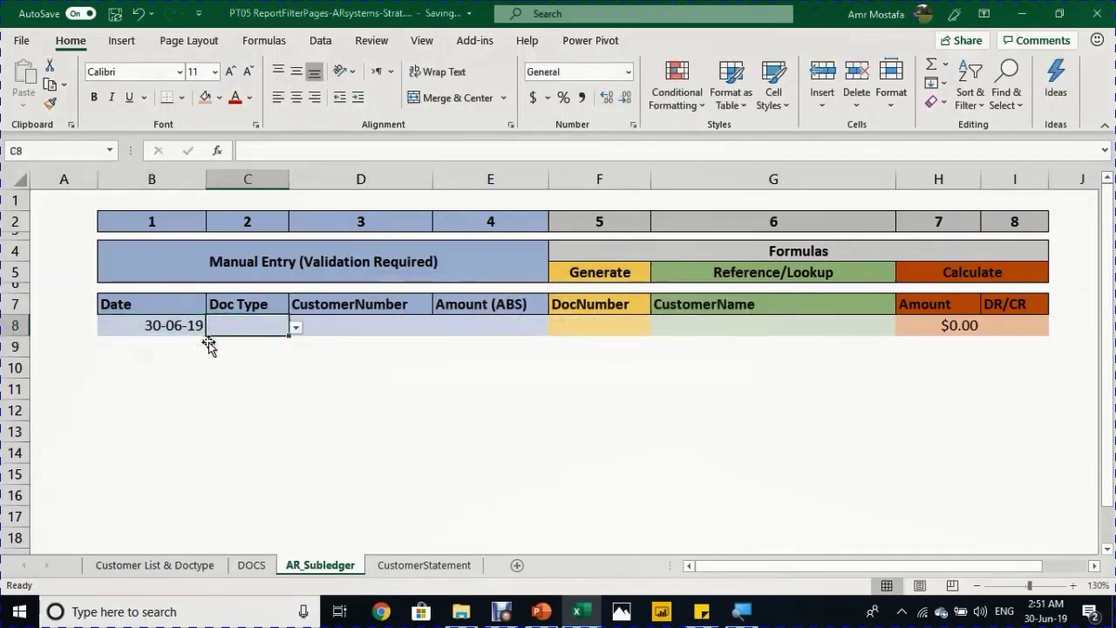
{"action": "key", "text": "alt+Down"}
{"action": "key", "text": "Down"}
{"action": "key", "text": "Down"}
{"action": "key", "text": "Down"}
{"action": "key", "text": "Up"}
{"action": "key", "text": "Up"}
{"action": "key", "text": "Up"}
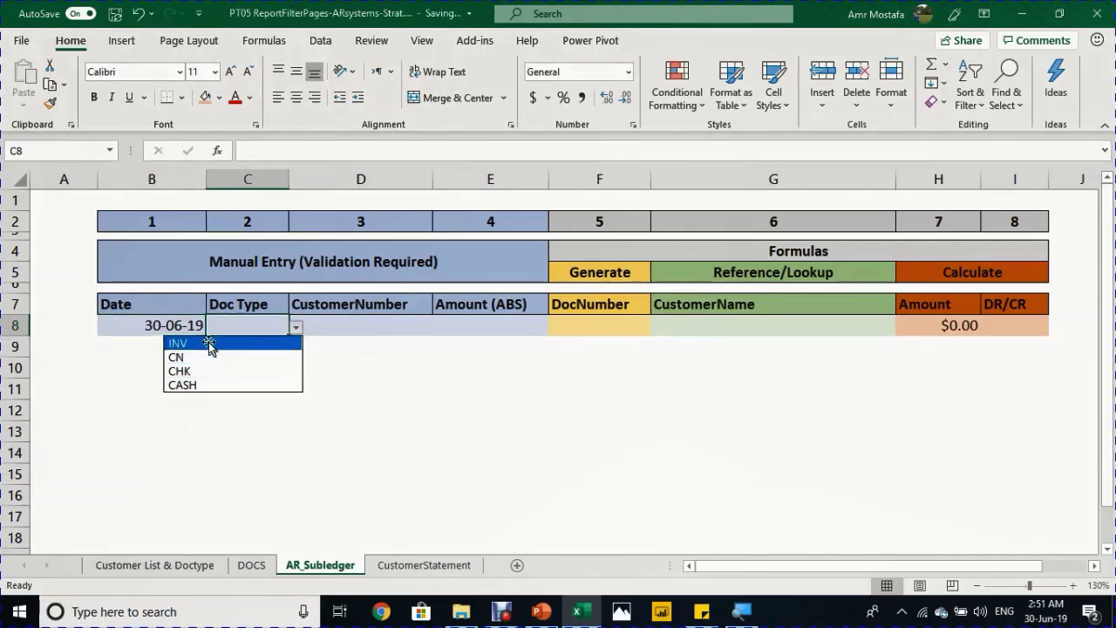
{"action": "key", "text": "Return"}
- Choose the third entry of the validation list as the customer number in cell D8
{"action": "key", "text": "Right"}
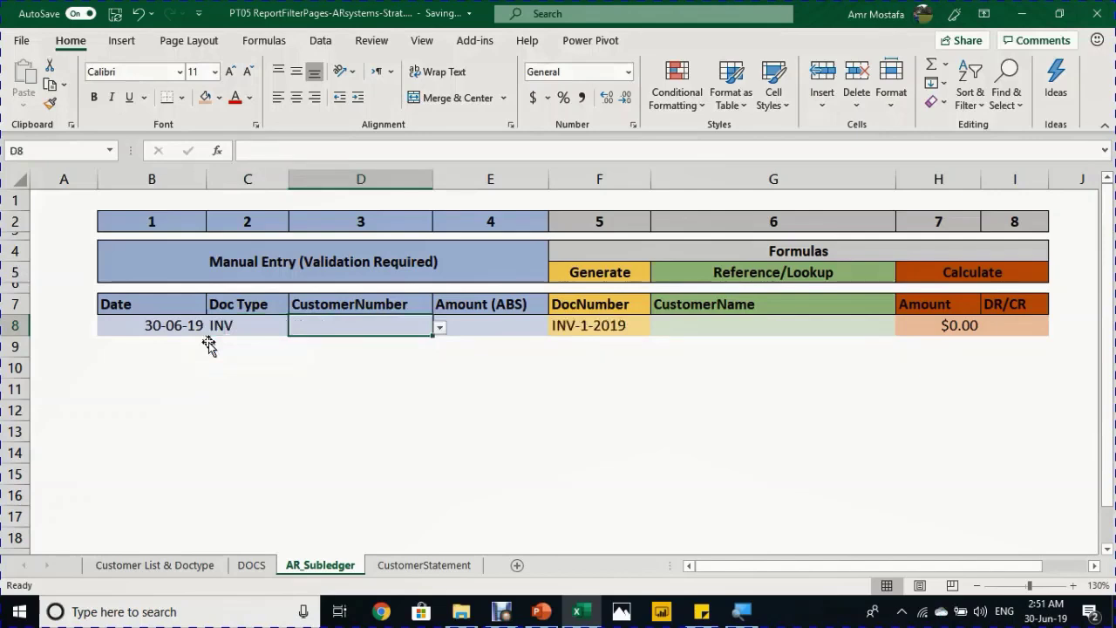
{"action": "key", "text": "alt+Down"}
{"action": "key", "text": "Down"}
{"action": "key", "text": "Down"}
{"action": "key", "text": "Down"}
{"action": "key", "text": "Down"}
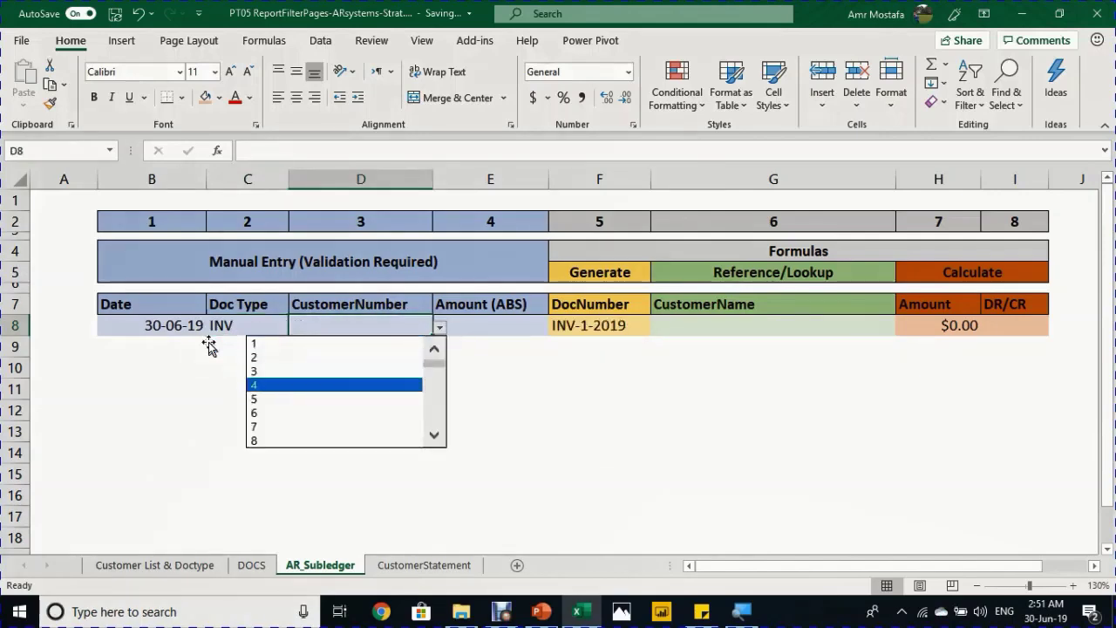
{"action": "key", "text": "Up"}
{"action": "key", "text": "Up"}
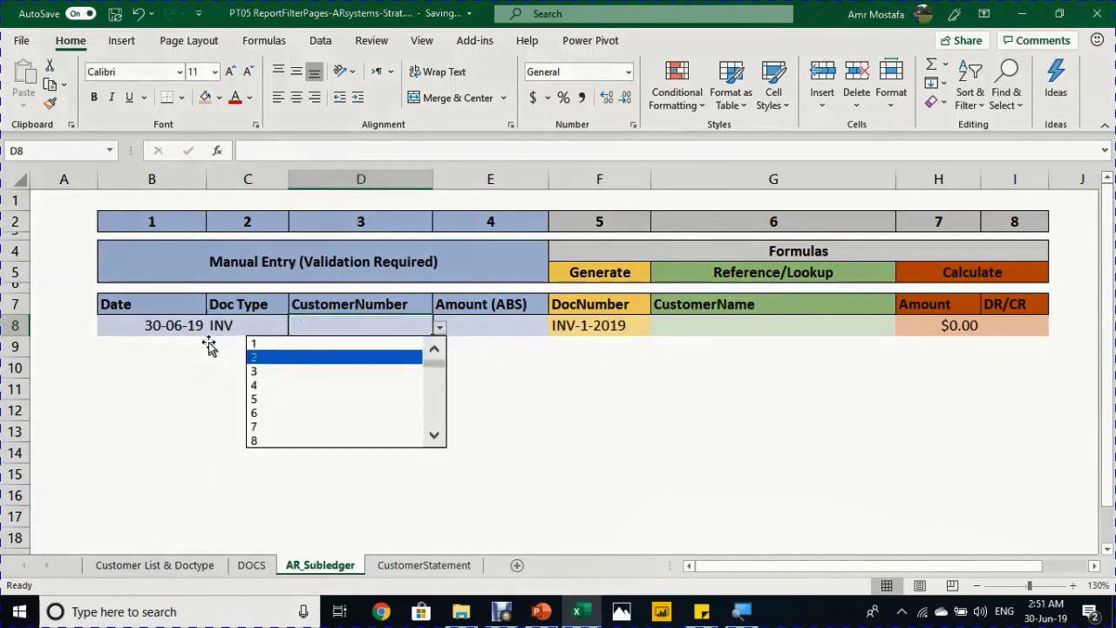
{"action": "key", "text": "Up"}
{"action": "key", "text": "Down"}
{"action": "key", "text": "Down"}
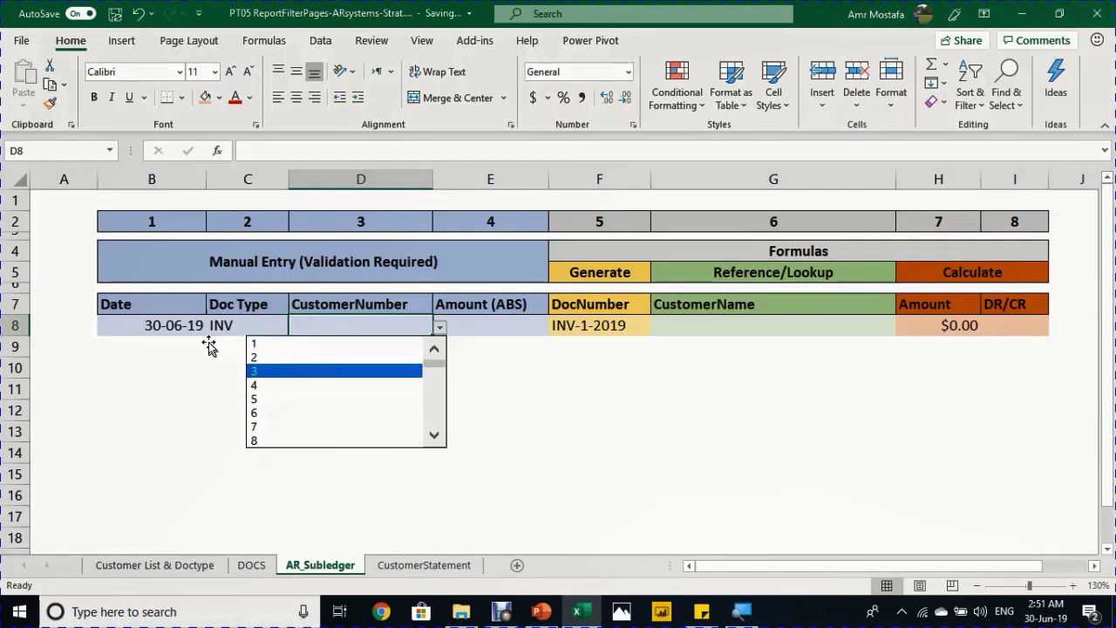
{"action": "key", "text": "Return"}
- Enter 5000 as the absolute amount in cell E8
{"action": "key", "text": "Tab"}
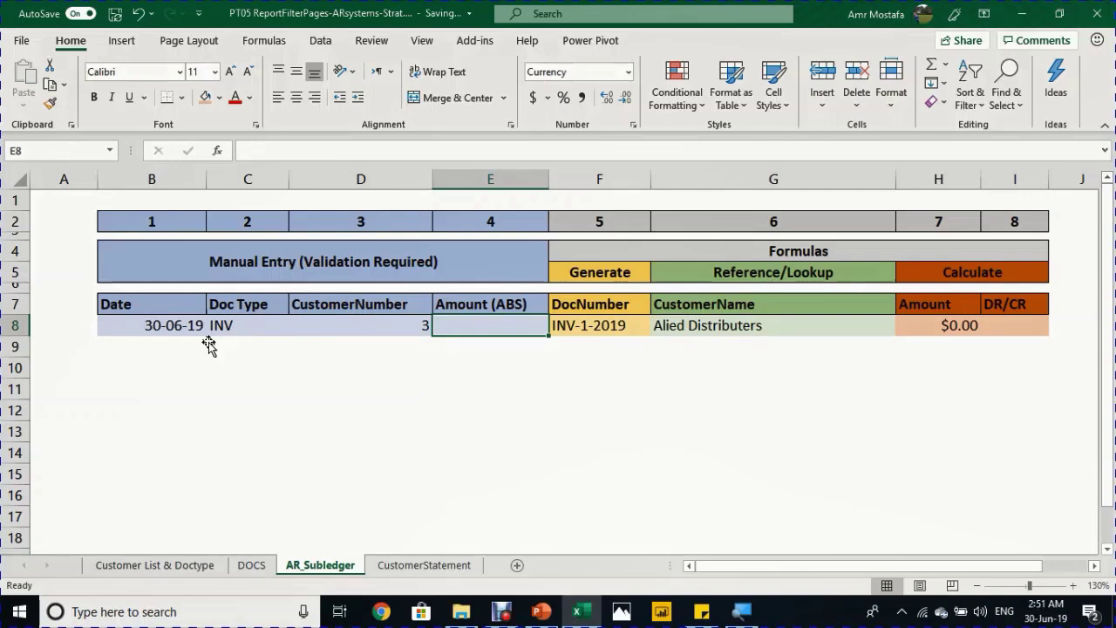
{"action": "type", "text": "5000"}
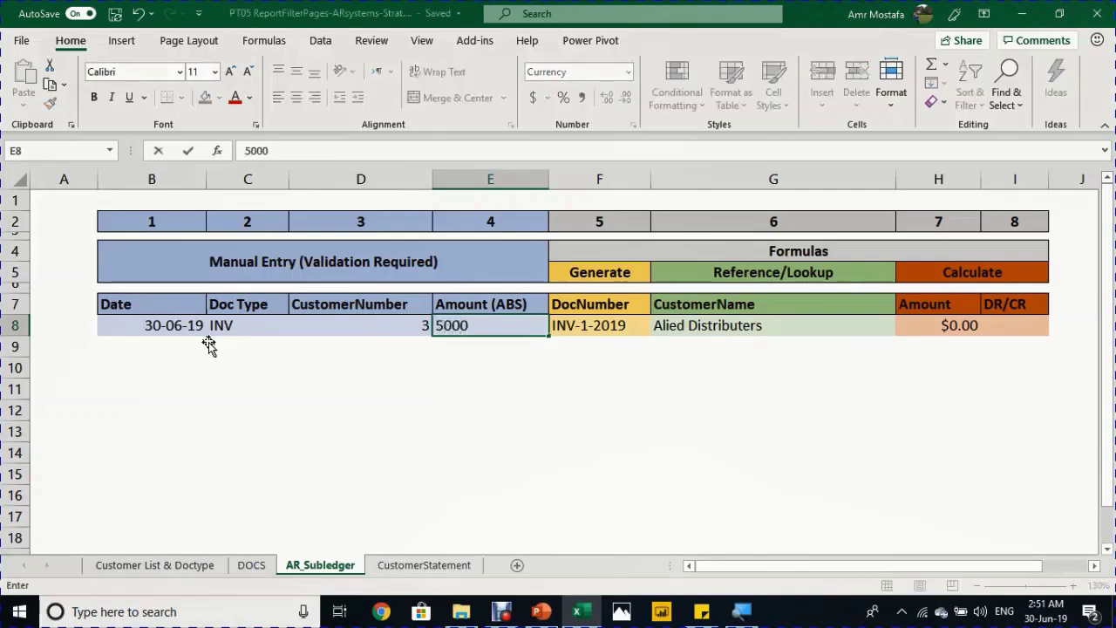
{"action": "key", "text": "Return"}
- Examine the DocNumber, CustomerName, Amount and DR/CR formulas in row 8
{"action": "key", "text": "Up"}
{"action": "key", "text": "Right"}
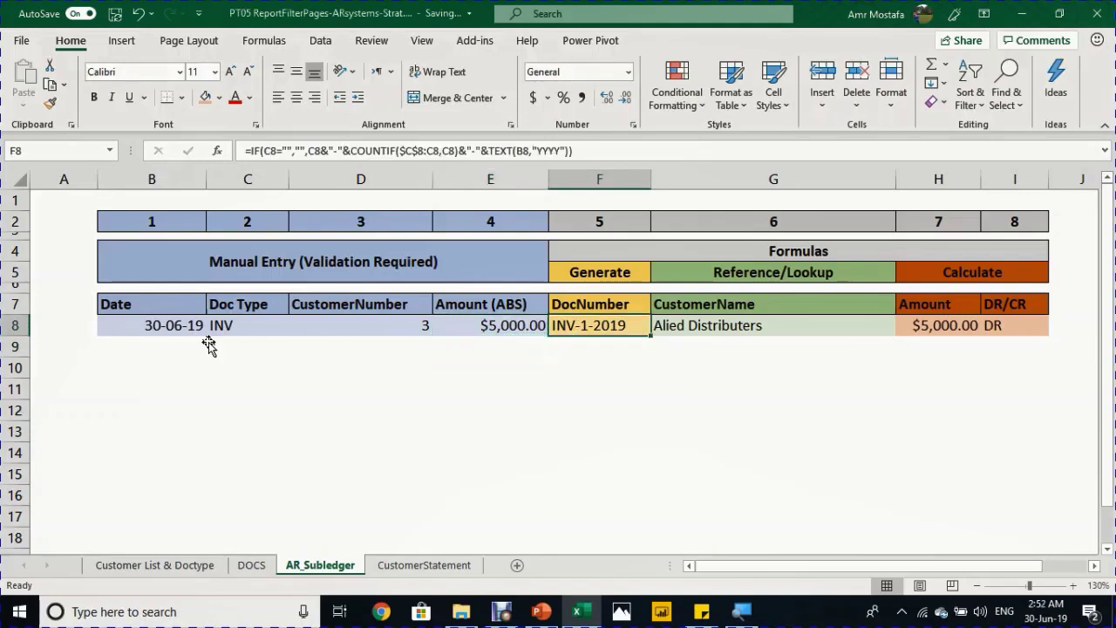
{"action": "key", "text": "Right"}
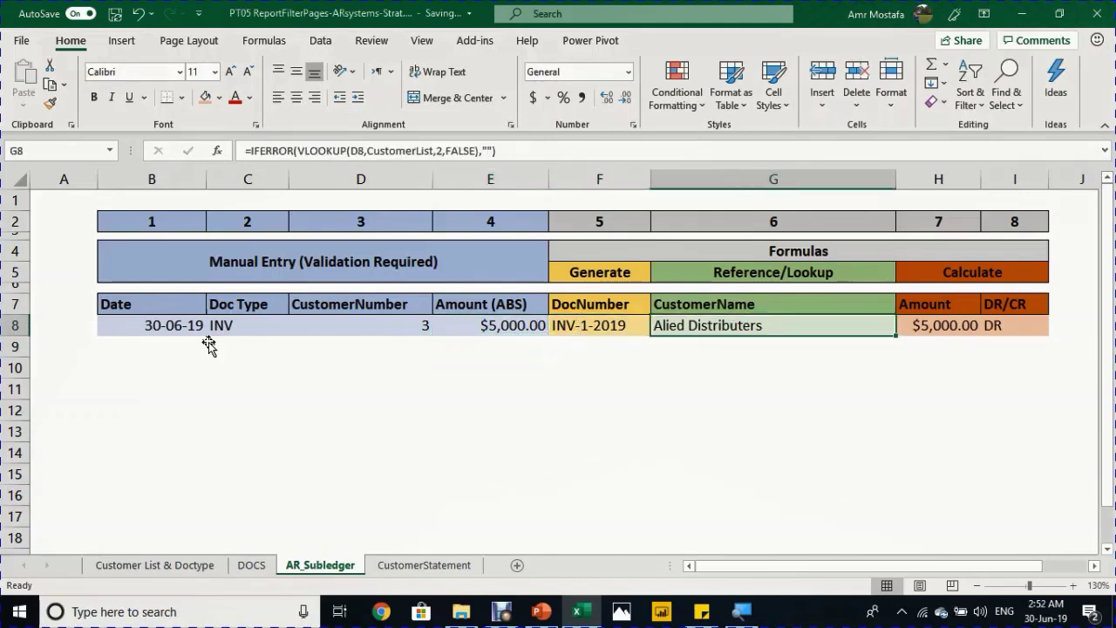
{"action": "key", "text": "Right"}
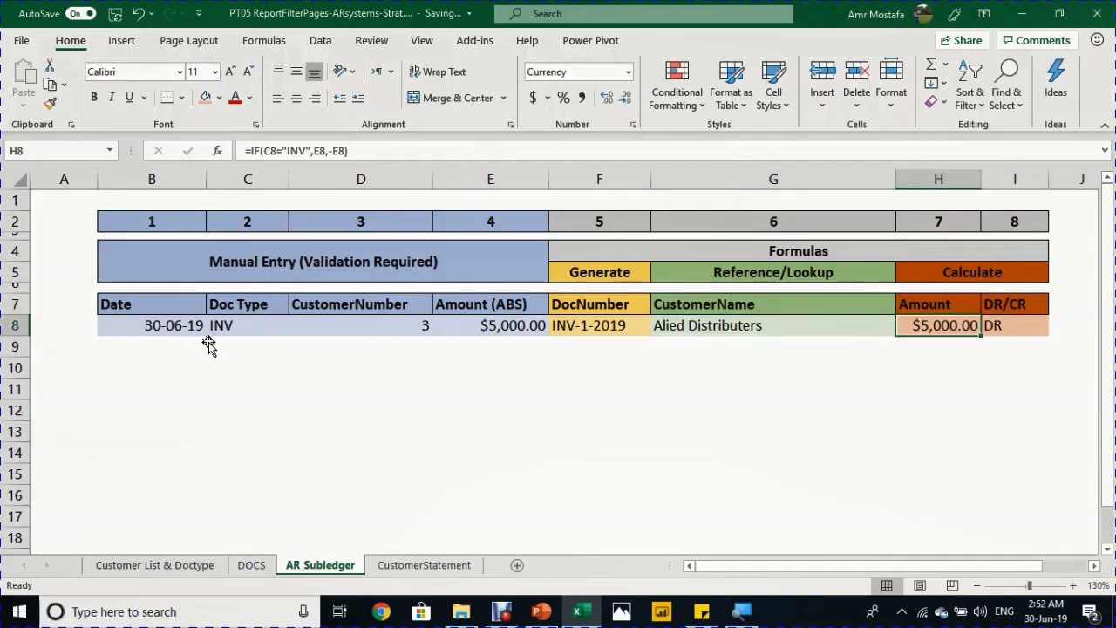
{"action": "key", "text": "Right"}
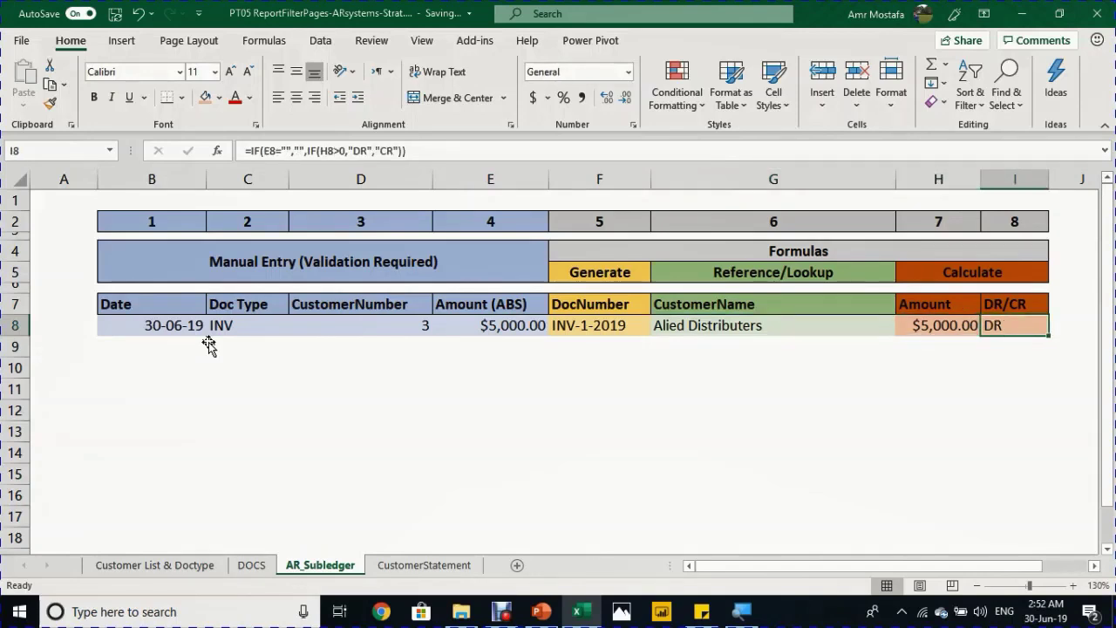
{"action": "key", "text": "Left"}
{"action": "key", "text": "Left"}
{"action": "key", "text": "Left"}
{"action": "key", "text": "Left"}
{"action": "key", "text": "Left"}
{"action": "key", "text": "Left"}
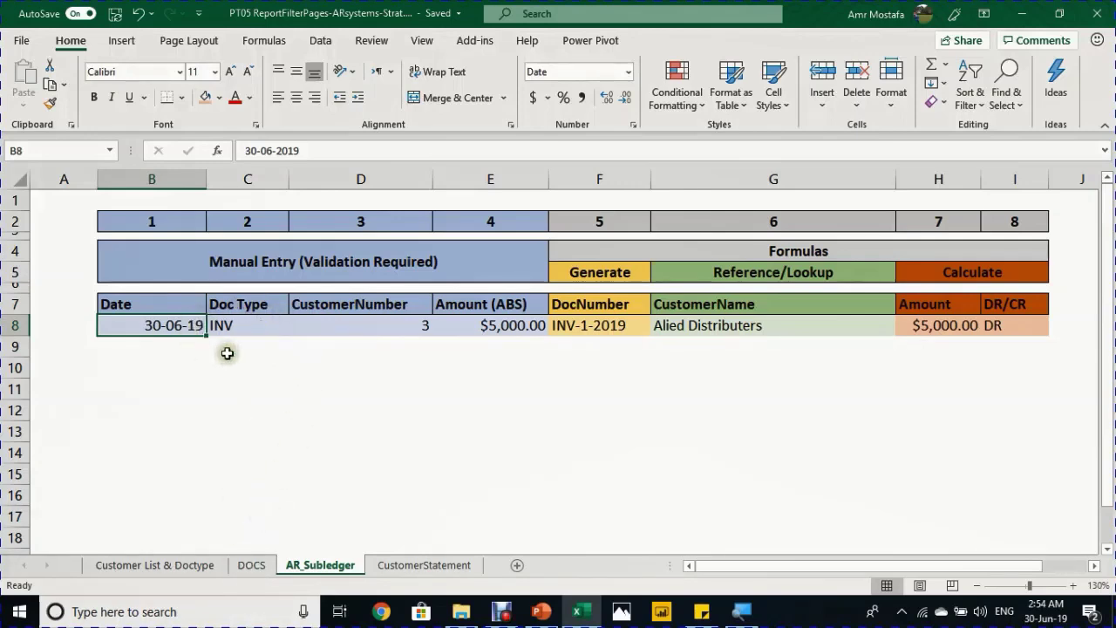
- Convert the range B7:I8 into a table with headers
{"action": "left_click", "coordinate": [193, 304]}
{"action": "left_click", "coordinate": [186, 323]}
{"action": "key", "text": "ctrl+t"}
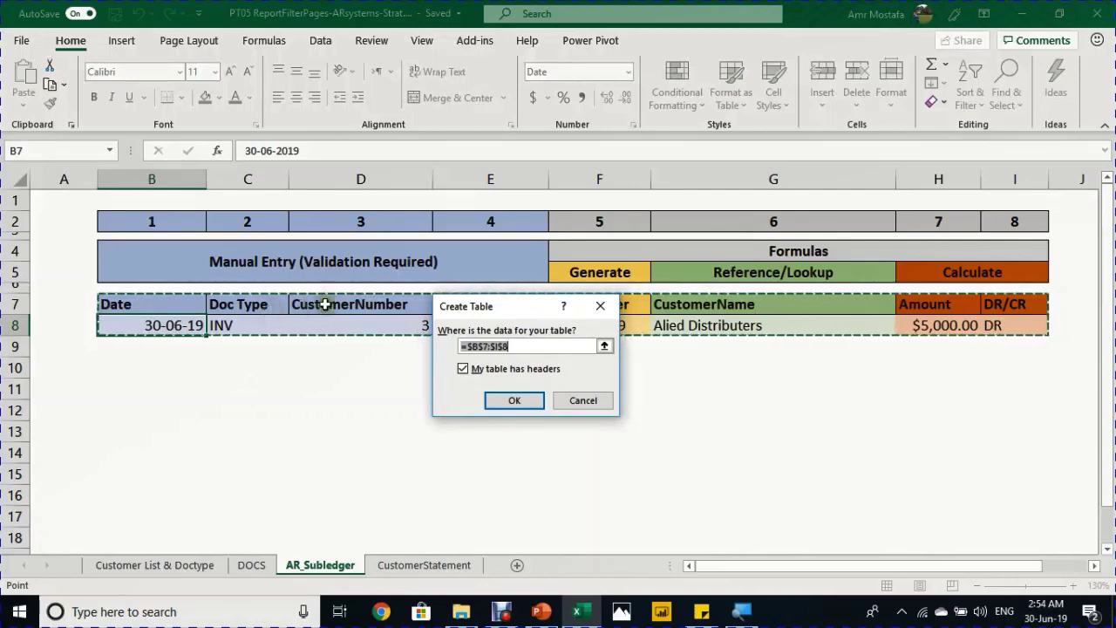
{"action": "left_click", "coordinate": [513, 401]}
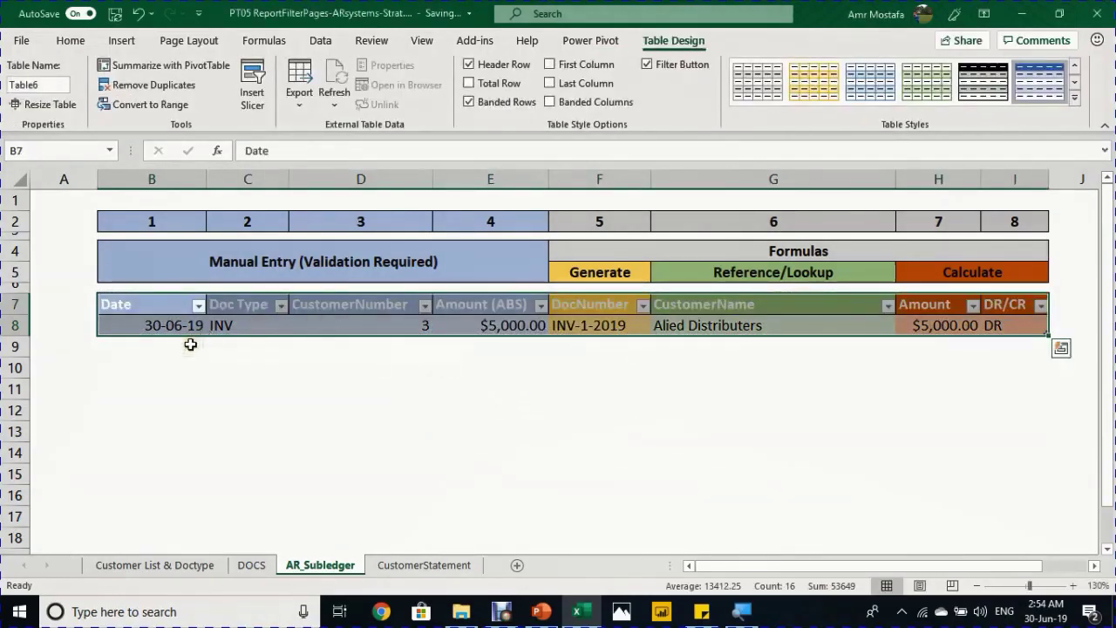
- Apply the first plain style of the Light group to the table and turn off its banded rows
{"action": "left_click", "coordinate": [1076, 103]}
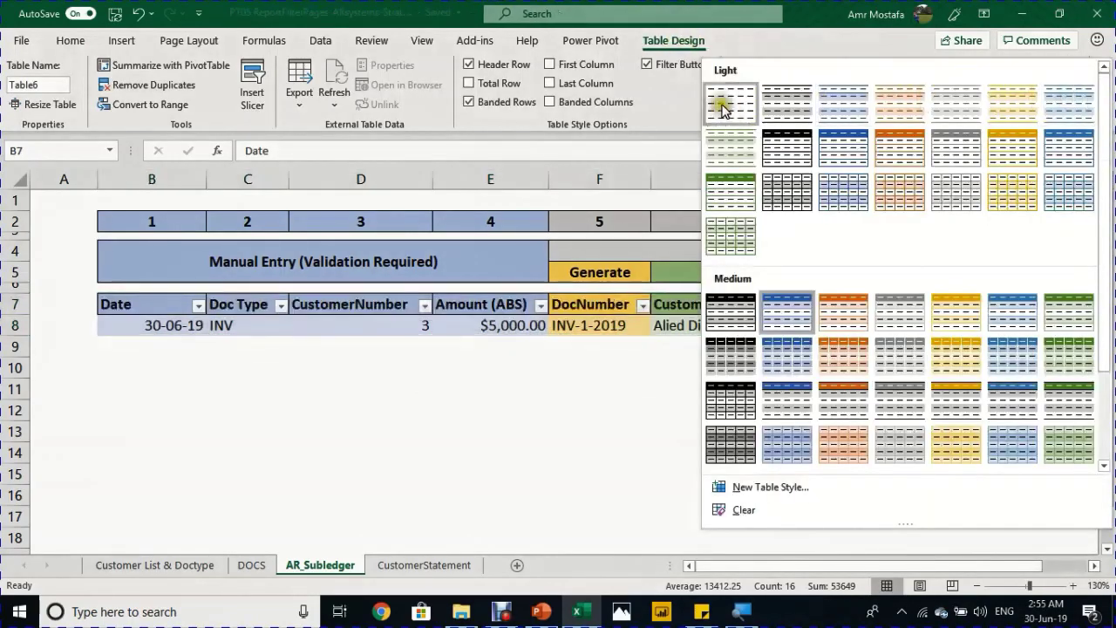
{"action": "left_click", "coordinate": [720, 105]}
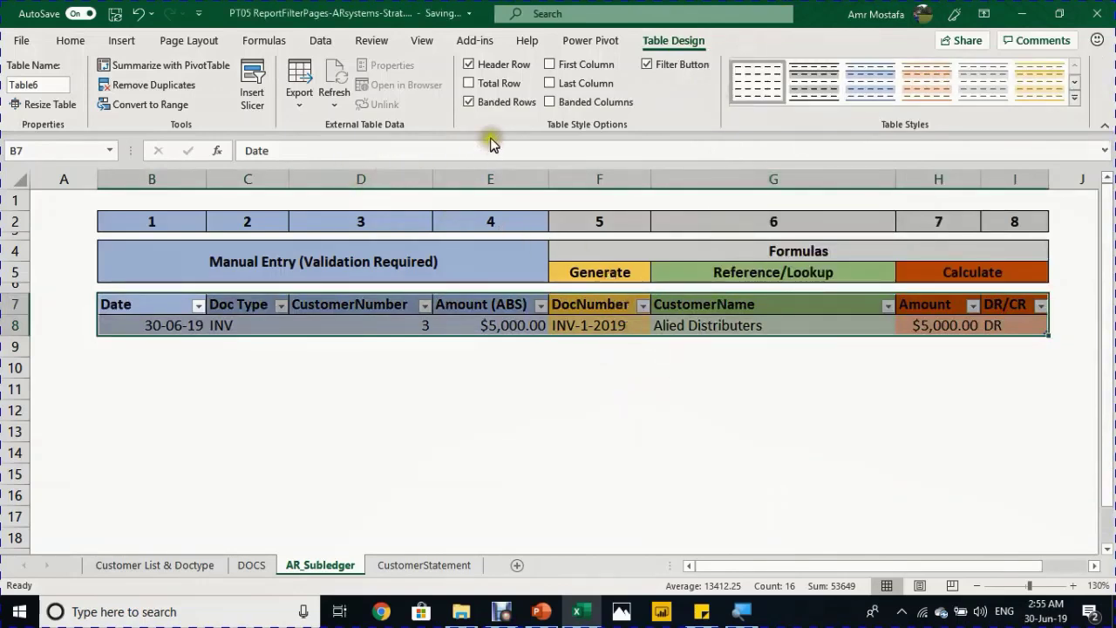
{"action": "left_click", "coordinate": [509, 101]}
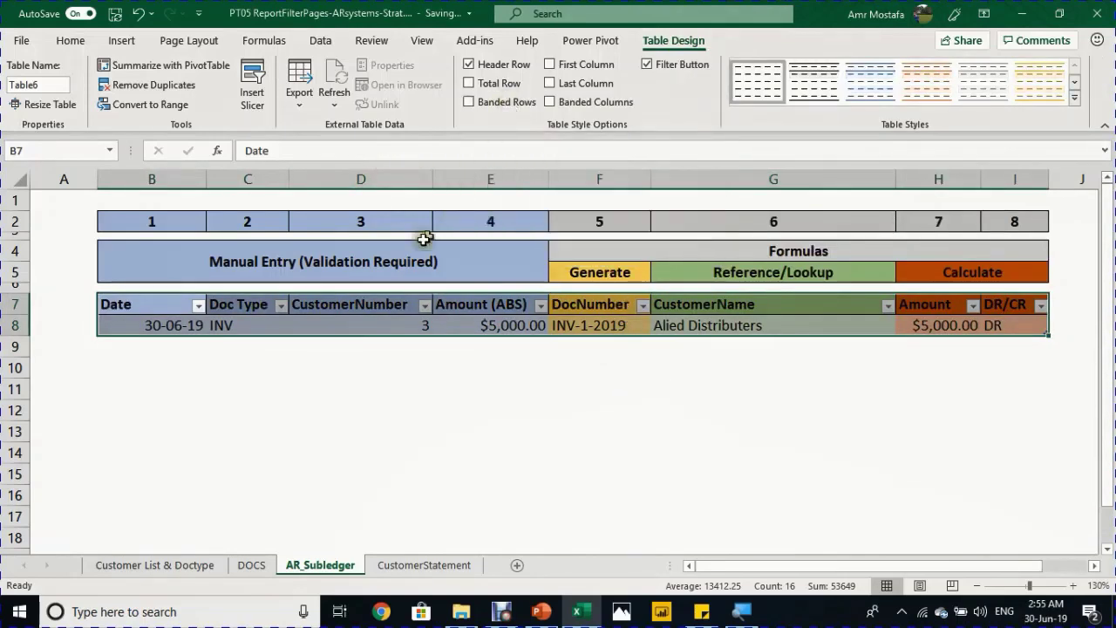
- Rename the table as AR_Subledger
{"action": "left_click", "coordinate": [50, 85]}
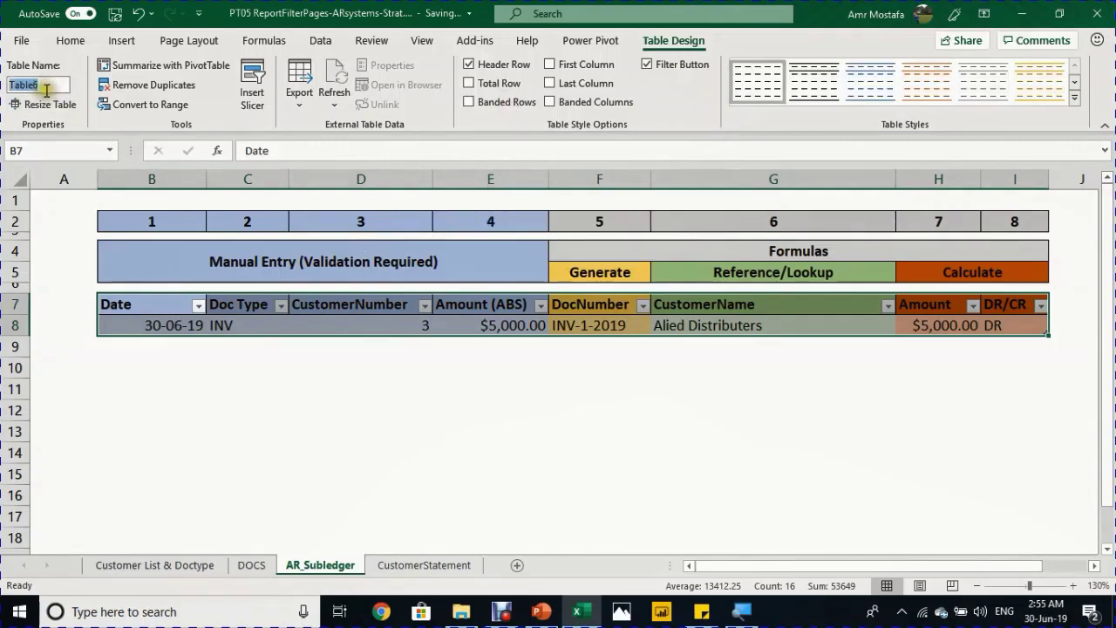
{"action": "type", "text": "AR"}
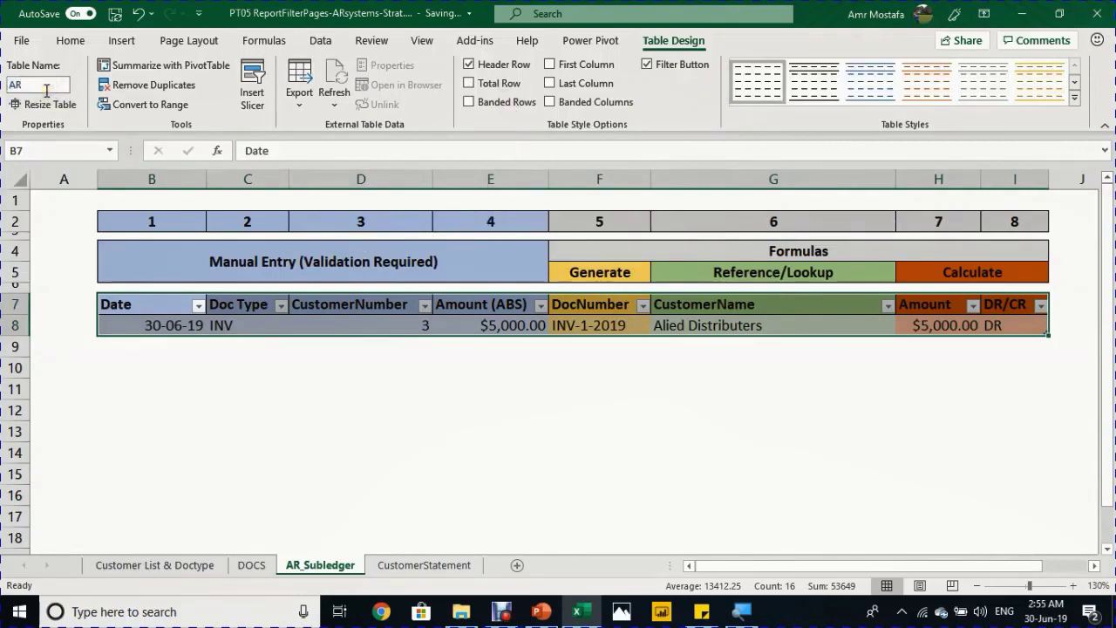
{"action": "type", "text": "_Subledger"}
{"action": "key", "text": "Return"}
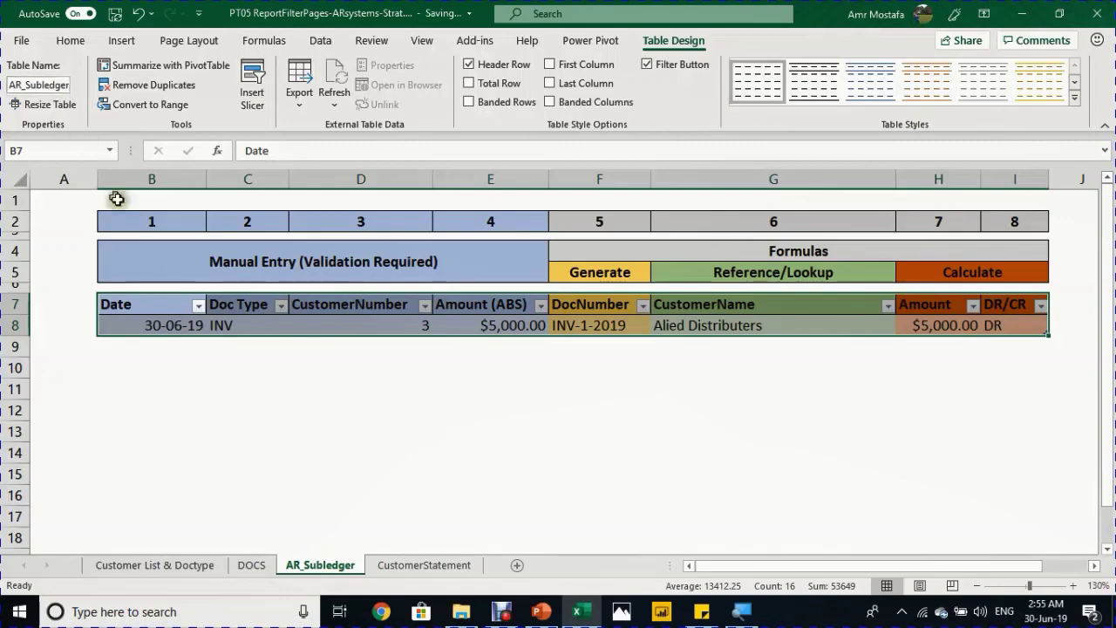
- Clear the manual entries in cells B8:E8 and select the empty date cell B8
{"action": "left_click", "coordinate": [194, 323]}
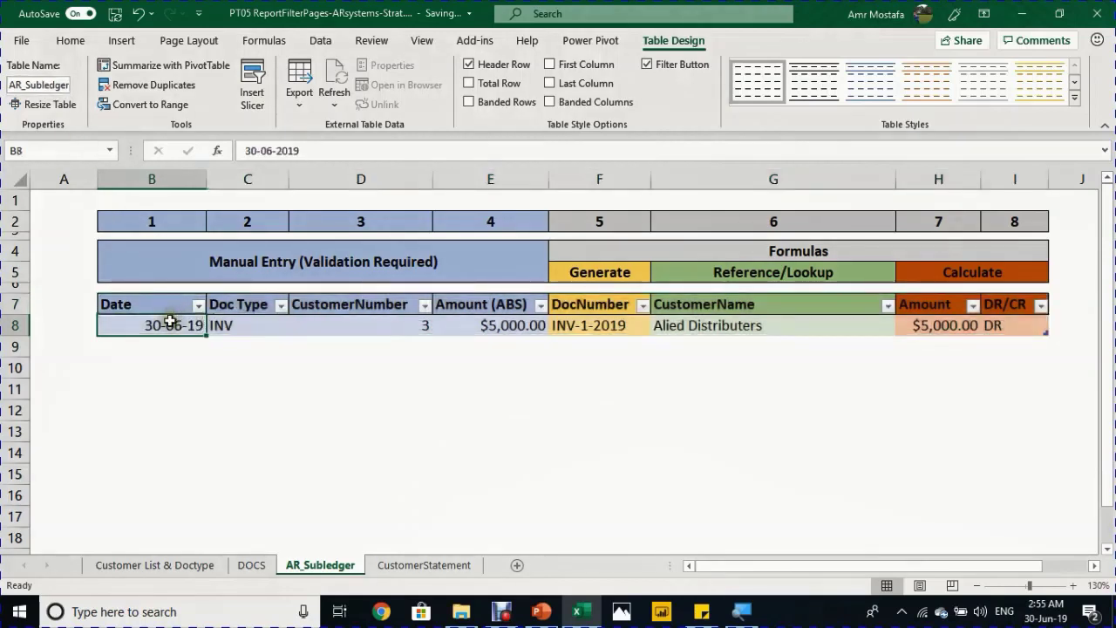
{"action": "left_click_drag", "start_coordinate": [170, 322], "coordinate": [465, 327]}
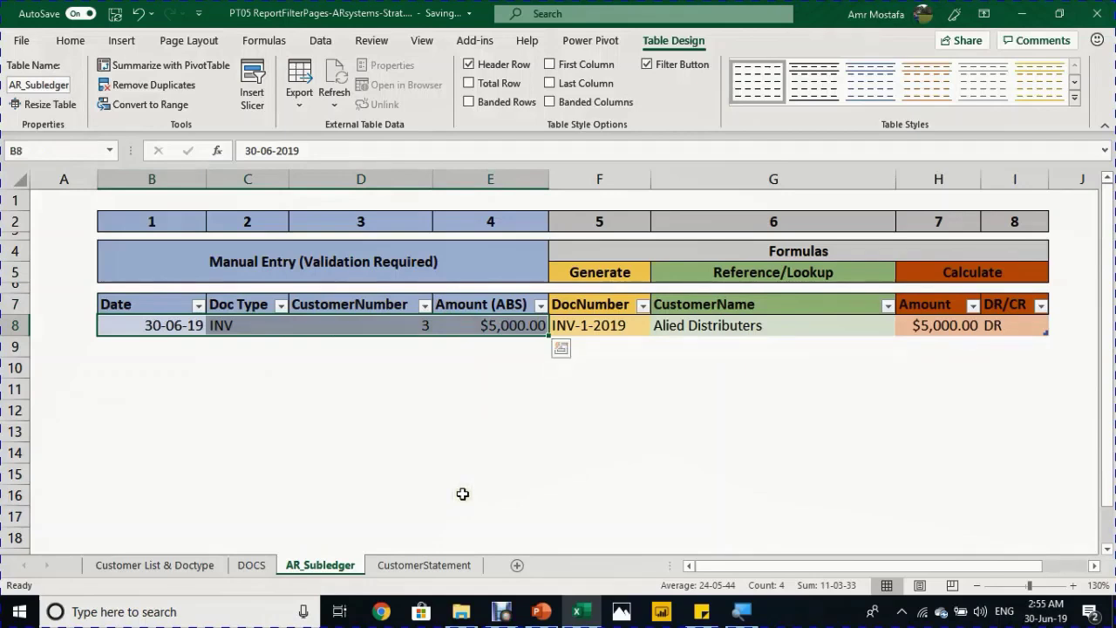
{"action": "key", "text": "Delete"}
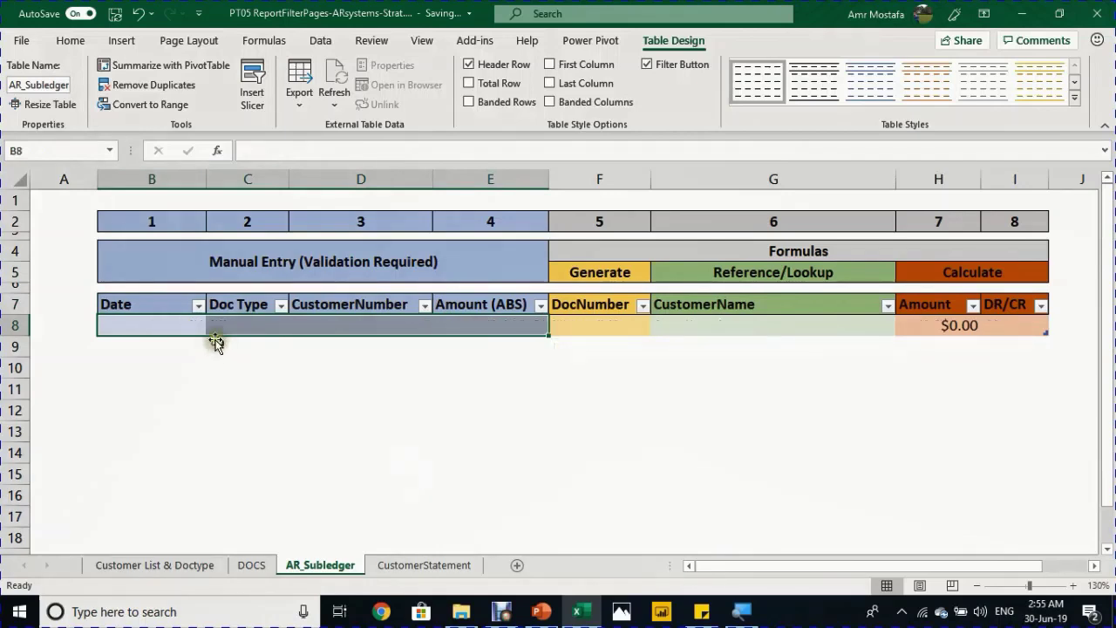
{"action": "left_click", "coordinate": [182, 321]}
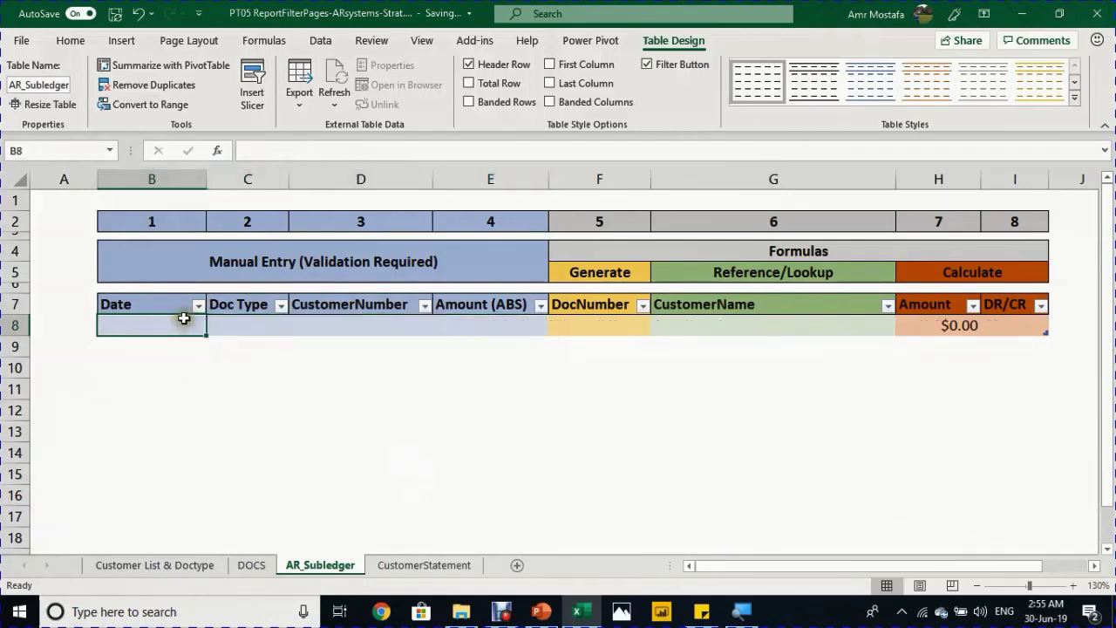
- Copy the May documents from the DOCS sheet (B3:E1002) and paste them as values into the AR_Subledger table starting at B8
{"action": "left_click", "coordinate": [252, 565]}
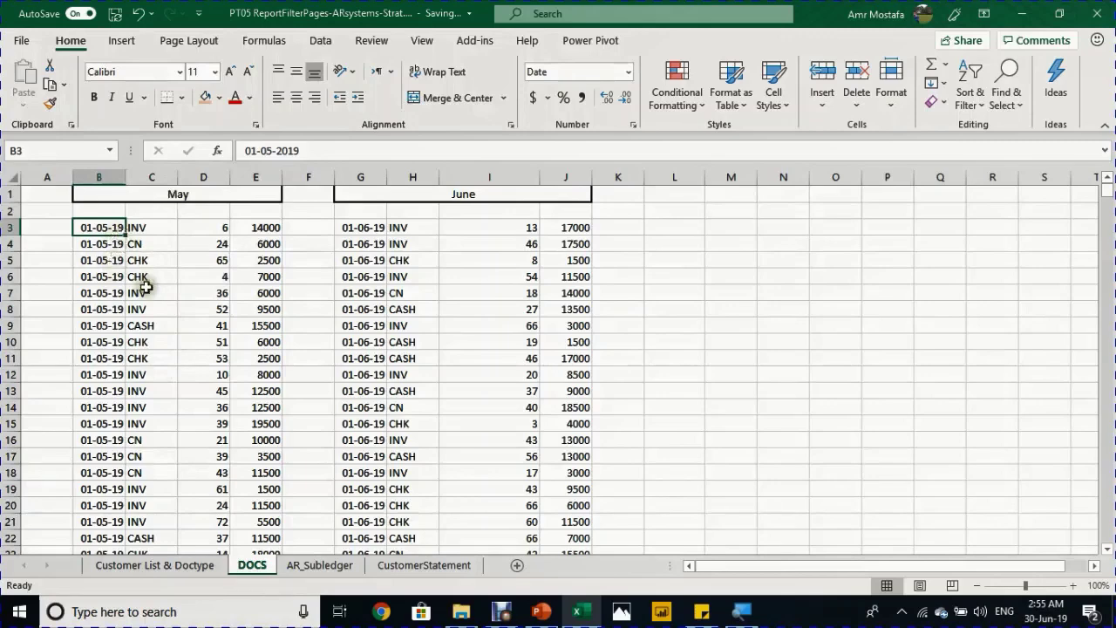
{"action": "key", "text": "ctrl+shift+Right"}
{"action": "key", "text": "ctrl+shift+Down"}
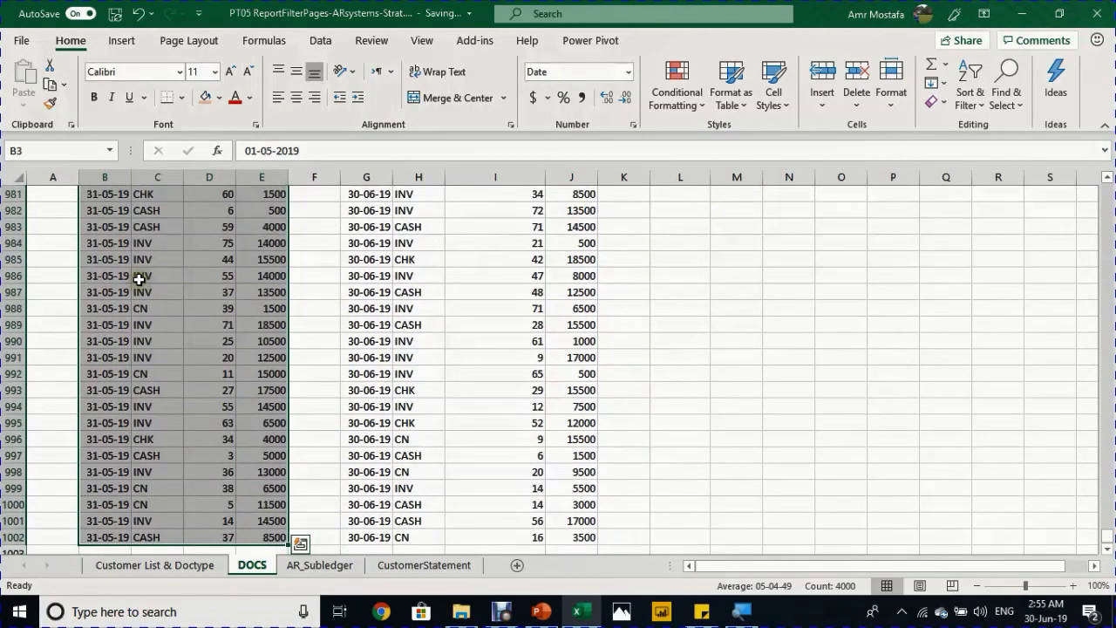
{"action": "key", "text": "ctrl+c"}
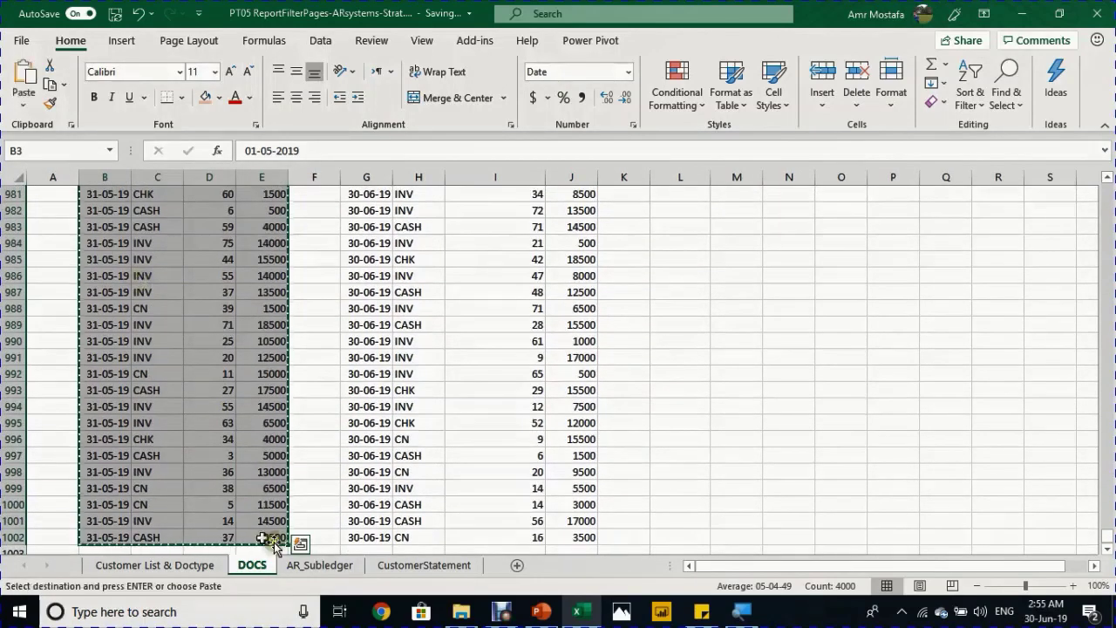
{"action": "left_click", "coordinate": [319, 566]}
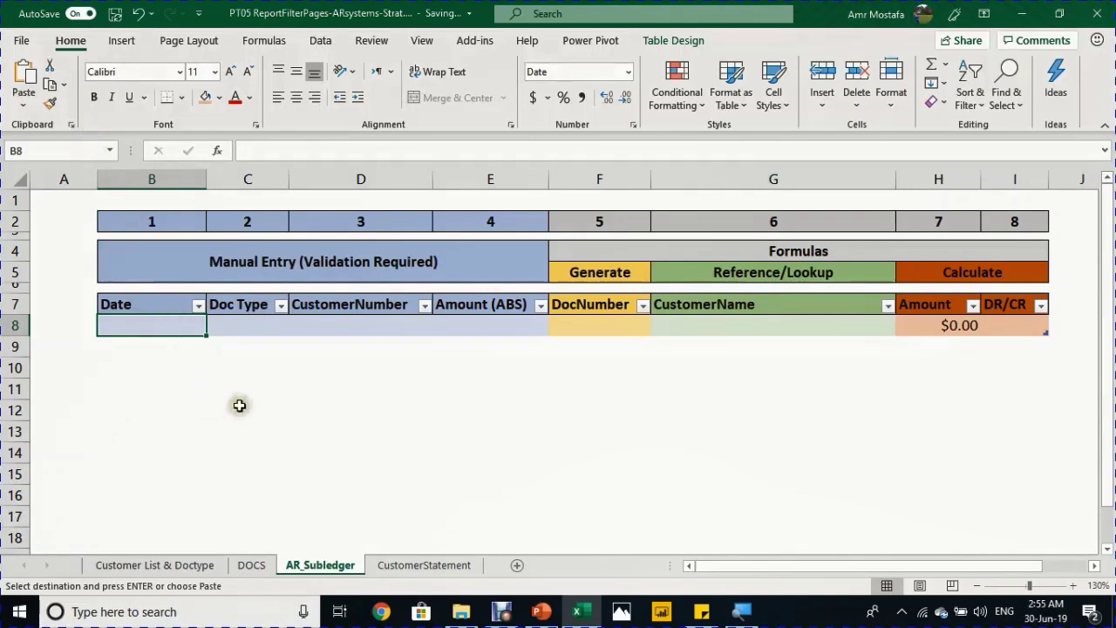
{"action": "left_click", "coordinate": [24, 105]}
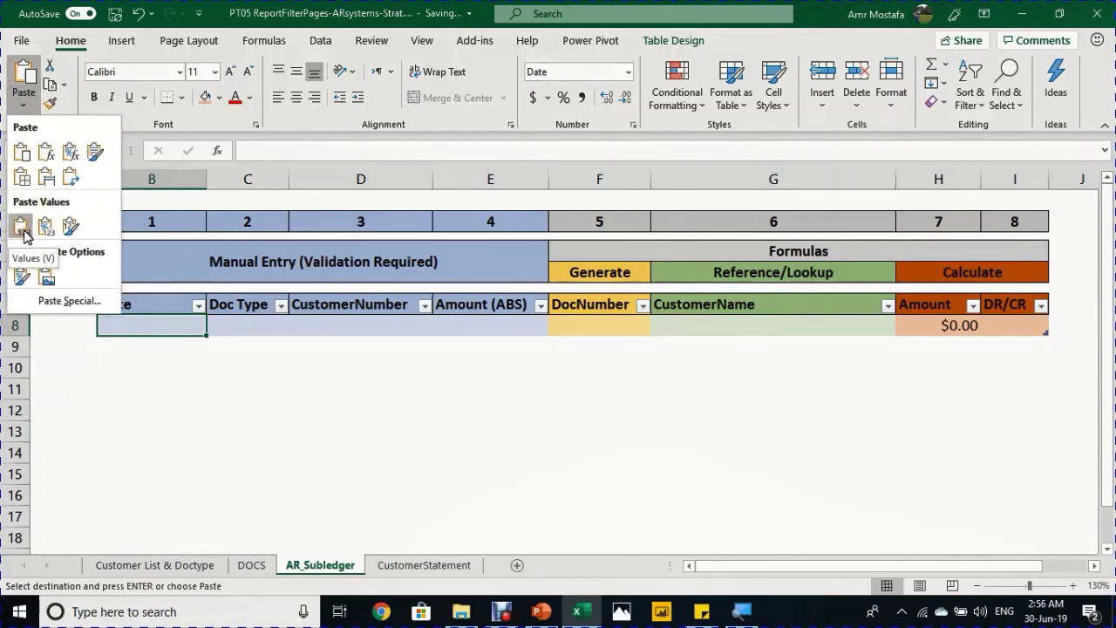
{"action": "left_click", "coordinate": [23, 231]}
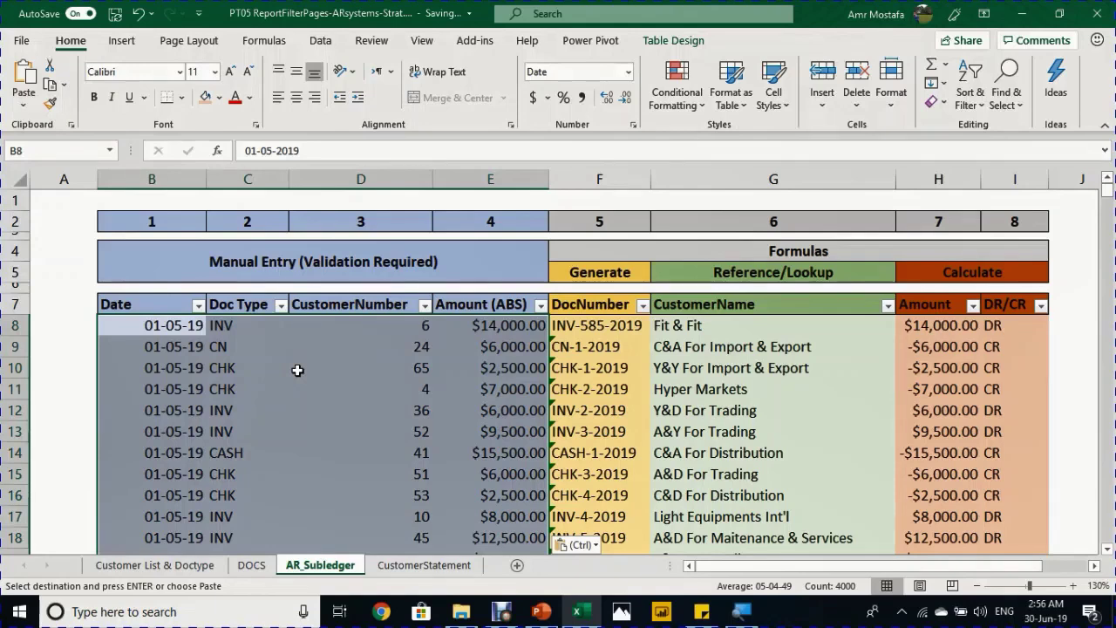
- Create a PivotTable from the AR_Subledger table on the existing CustomerStatement sheet, located at cell B2
{"action": "left_click", "coordinate": [488, 346]}
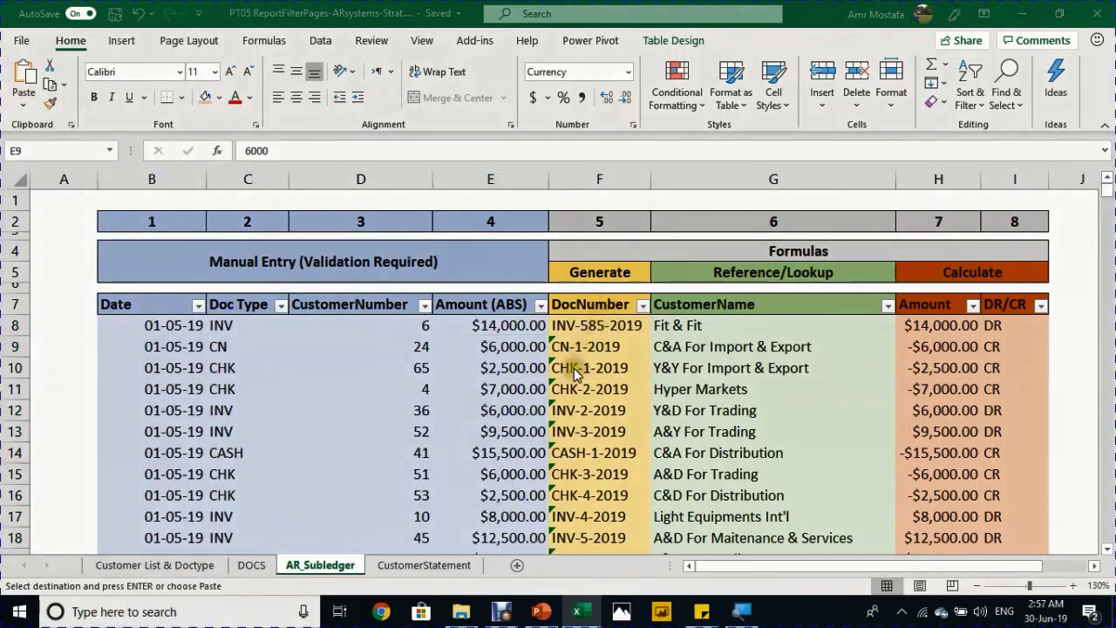
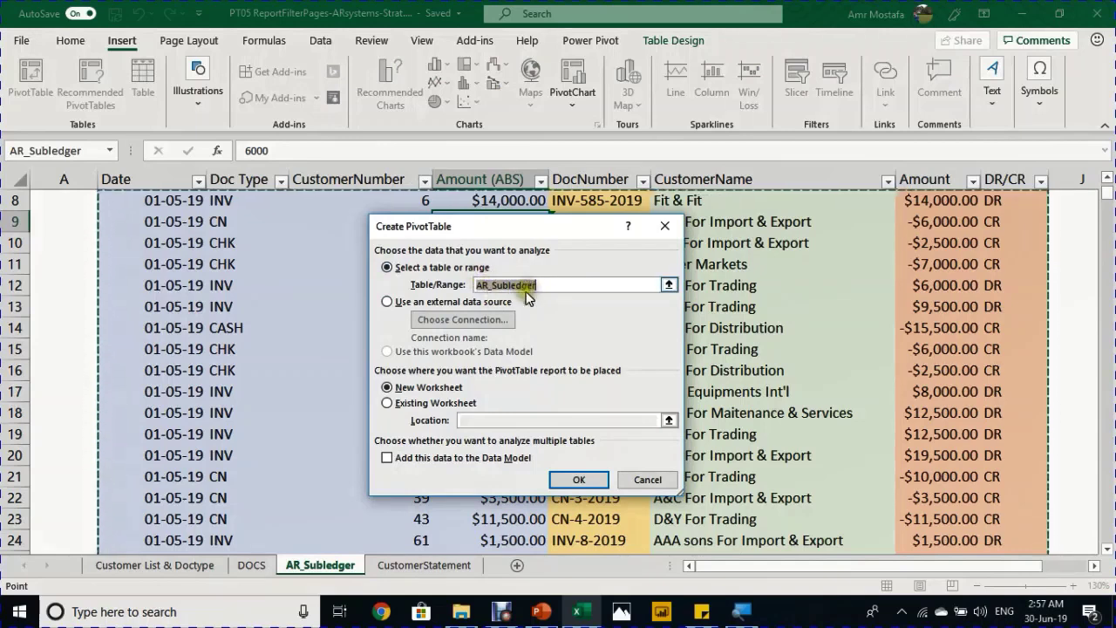
{"action": "left_click", "coordinate": [396, 406]}
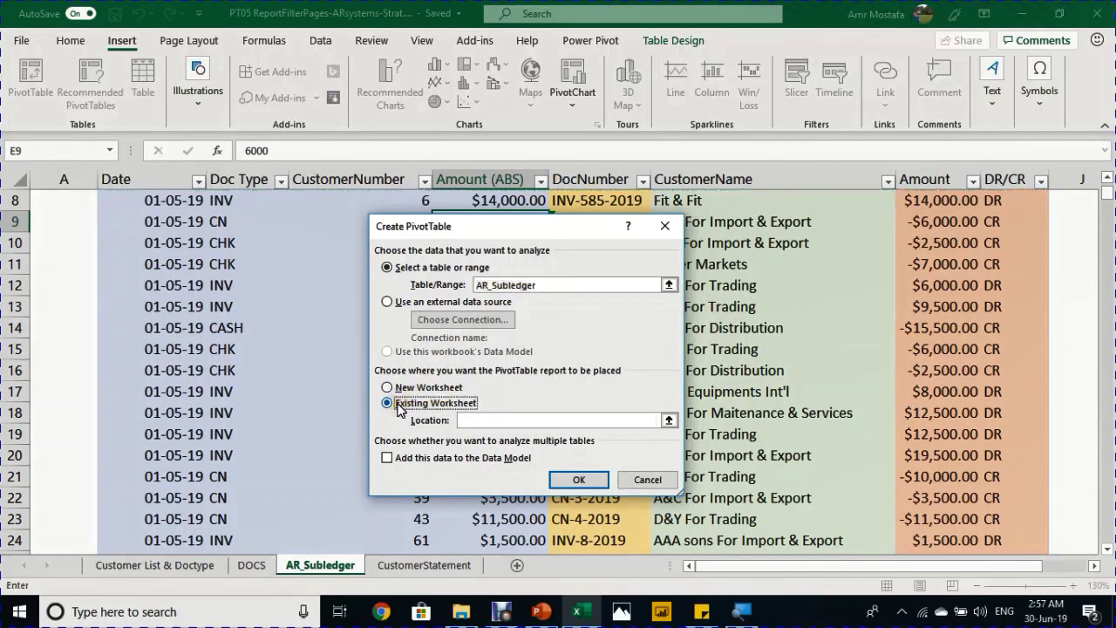
{"action": "left_click", "coordinate": [413, 566]}
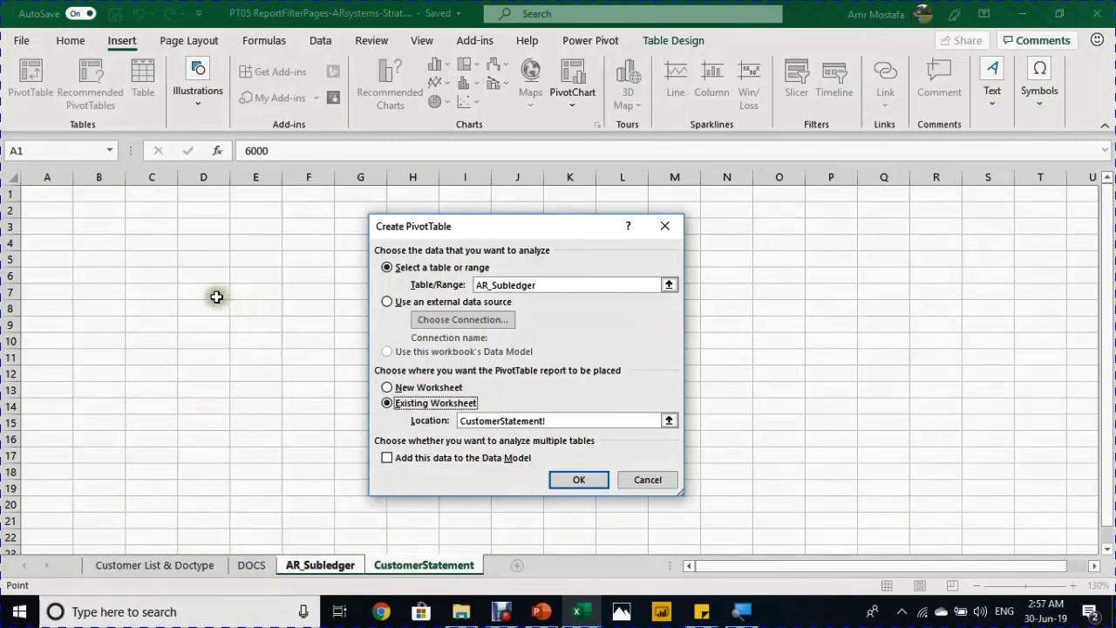
{"action": "left_click", "coordinate": [89, 214]}
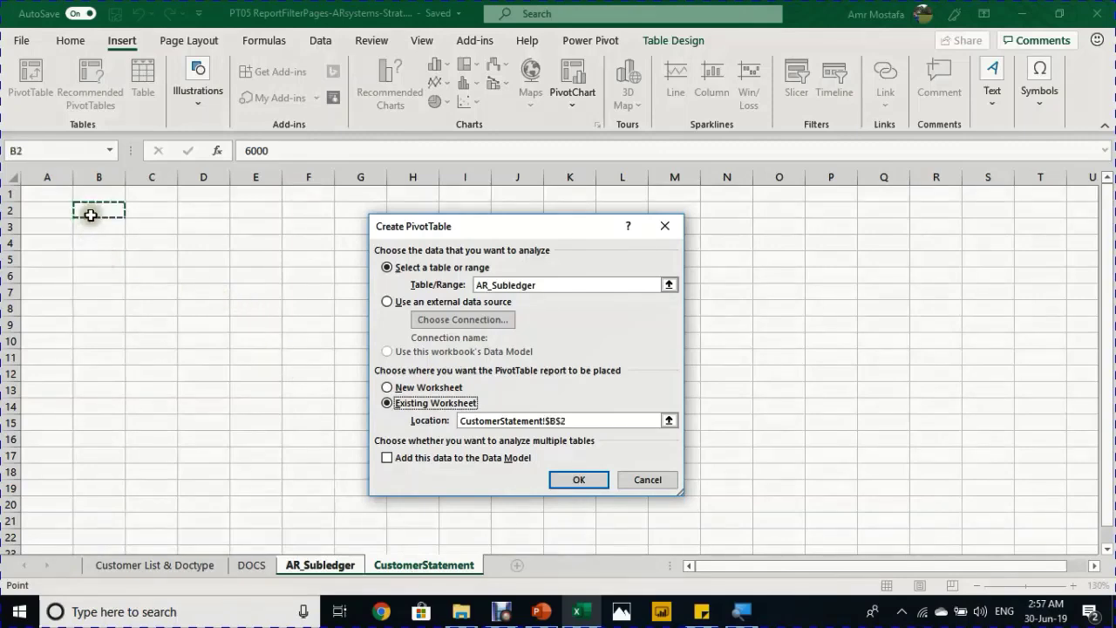
{"action": "left_click", "coordinate": [557, 485]}
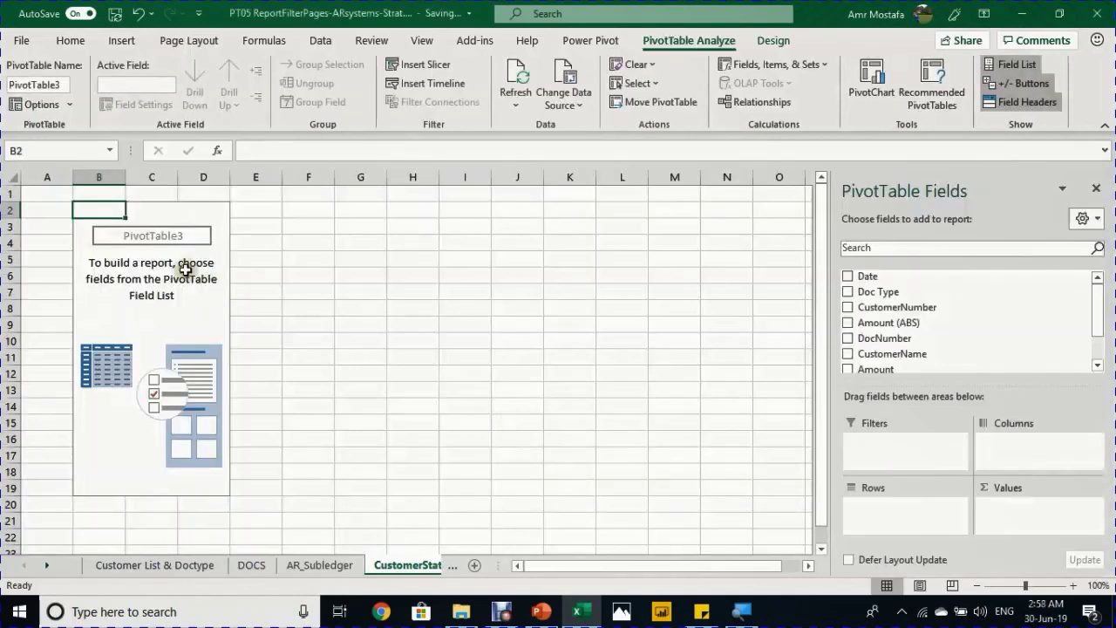
- Rename the PivotTable as CustomerStatement, copying the name from its sheet
{"action": "left_click", "coordinate": [392, 569]}
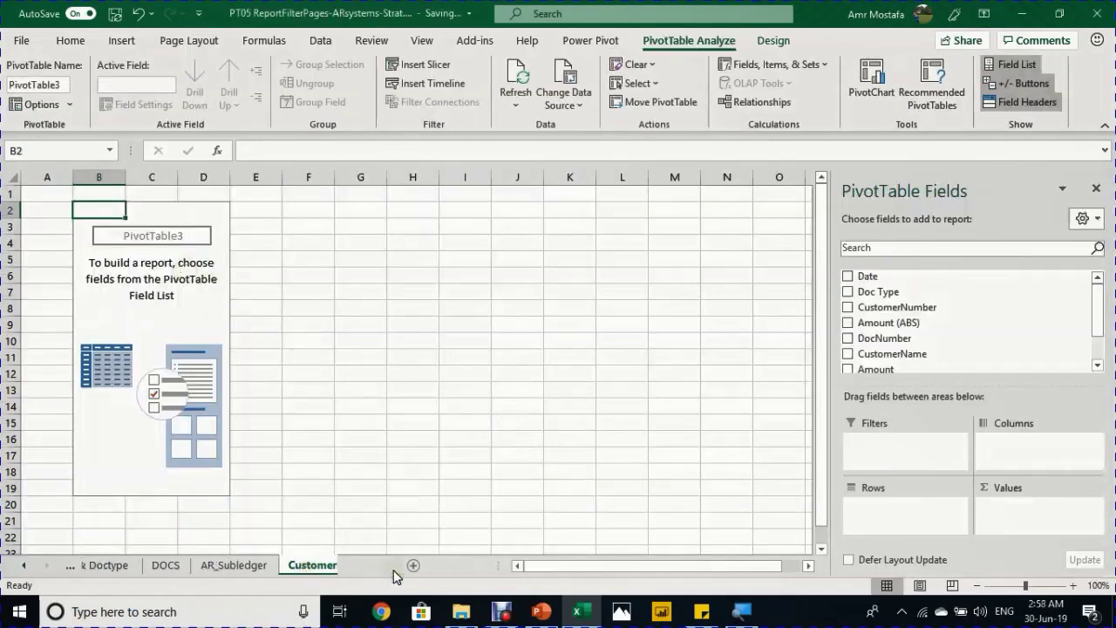
{"action": "double_click", "coordinate": [305, 573]}
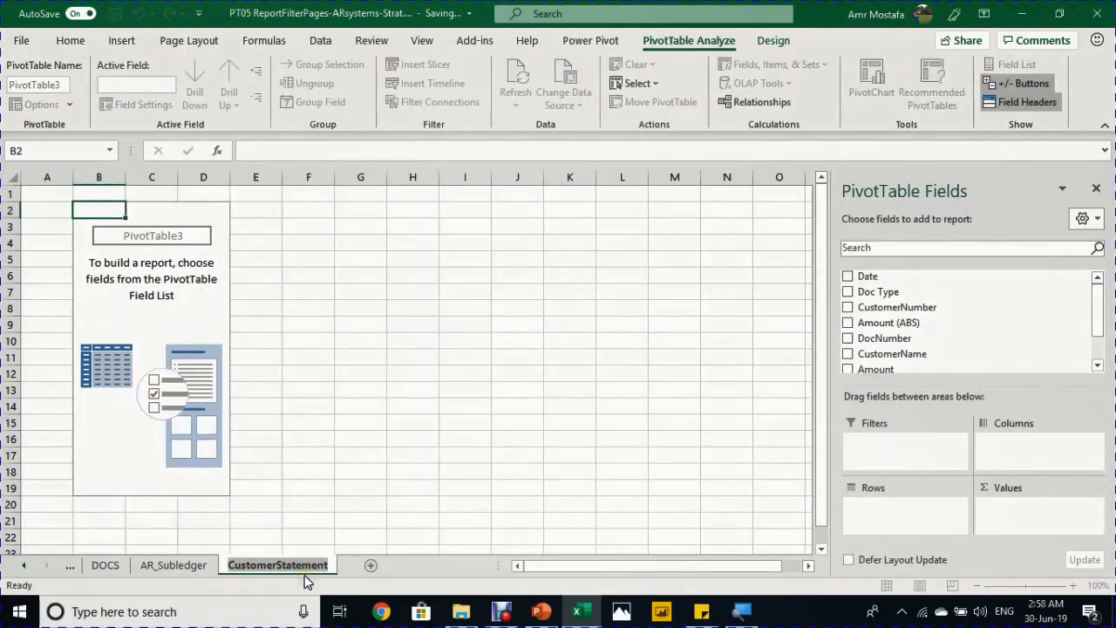
{"action": "key", "text": "Return"}
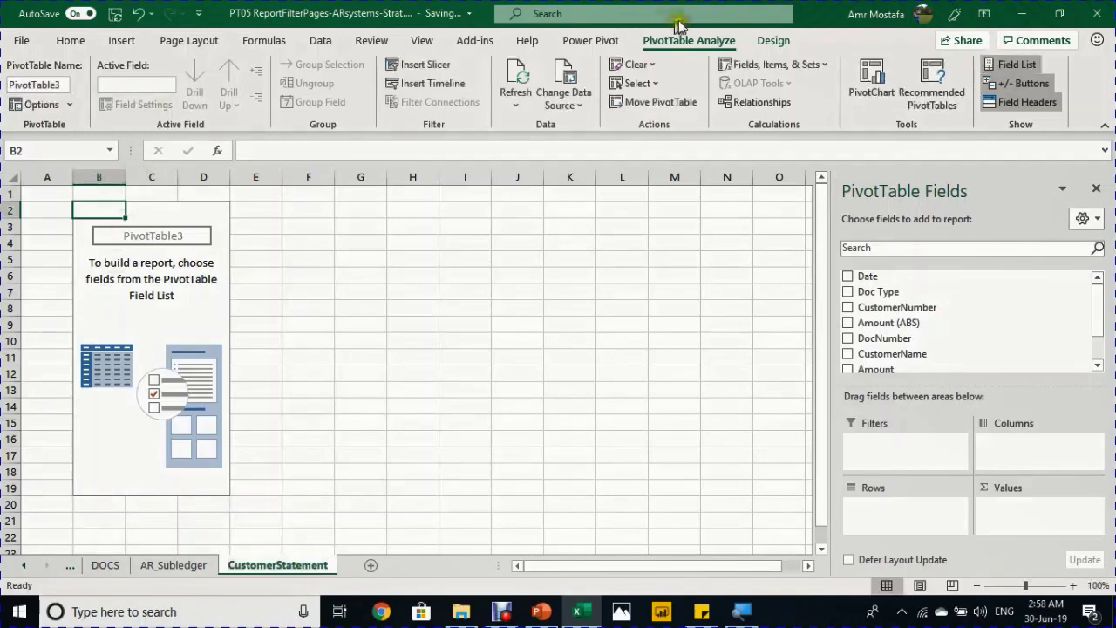
{"action": "left_click", "coordinate": [48, 85]}
{"action": "key", "text": "ctrl+v"}
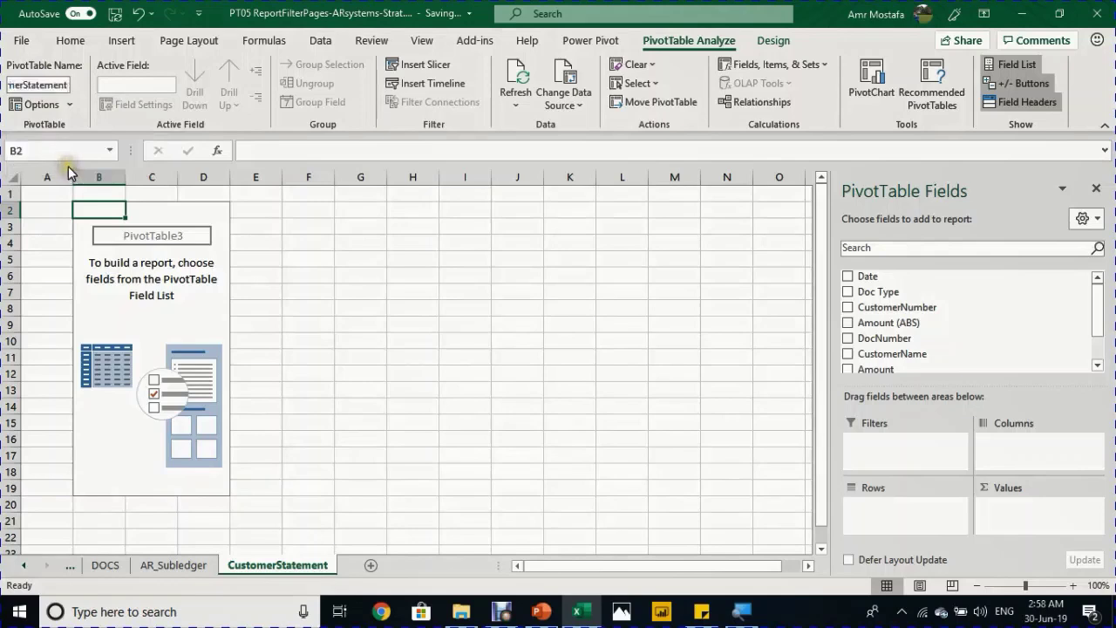
{"action": "key", "text": "Return"}
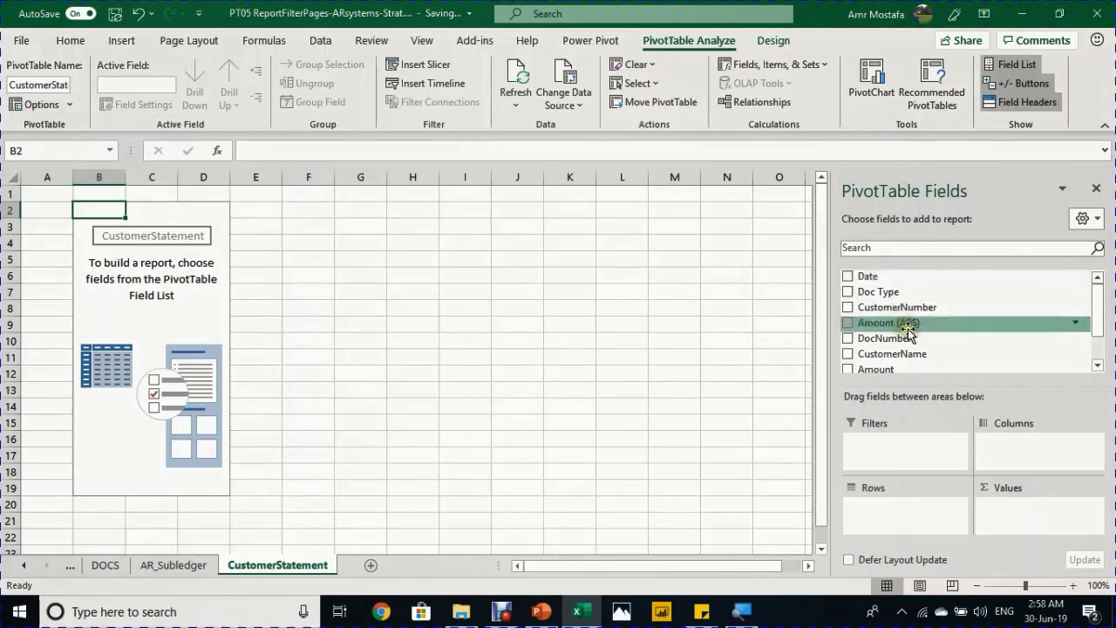
- Add CustomerNumber as the pivot's report filter and Amount as its summed value field
{"action": "left_click_drag", "start_coordinate": [917, 308], "coordinate": [916, 446]}
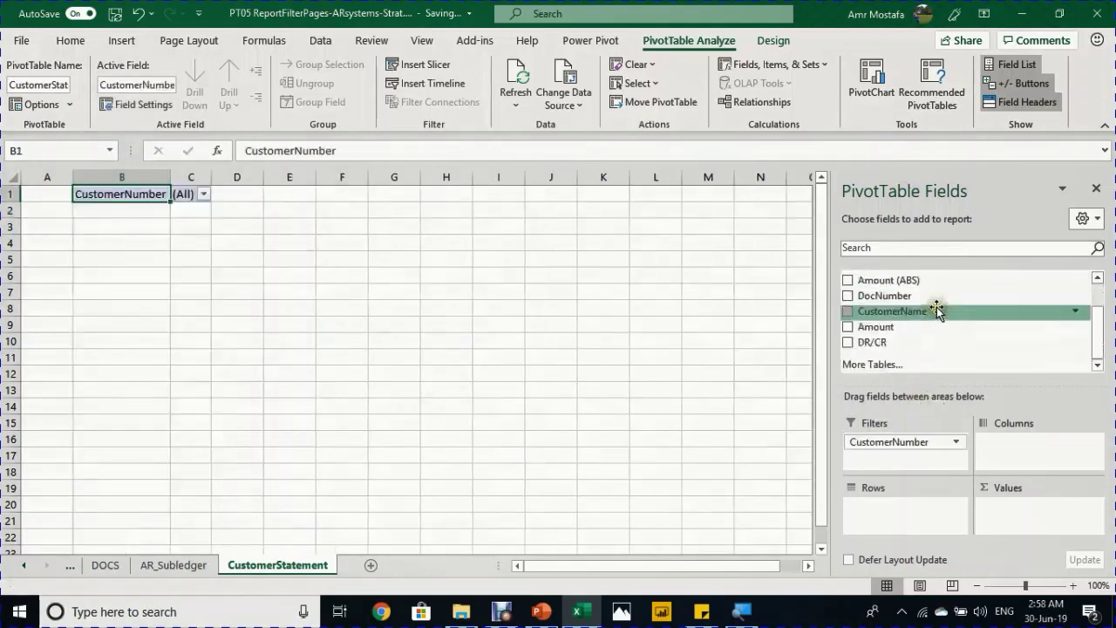
{"action": "left_click_drag", "start_coordinate": [922, 325], "coordinate": [1018, 513]}
- Set the number format of the Sum of Amount field to Currency with the $ symbol and two decimal places
{"action": "left_click", "coordinate": [140, 245]}
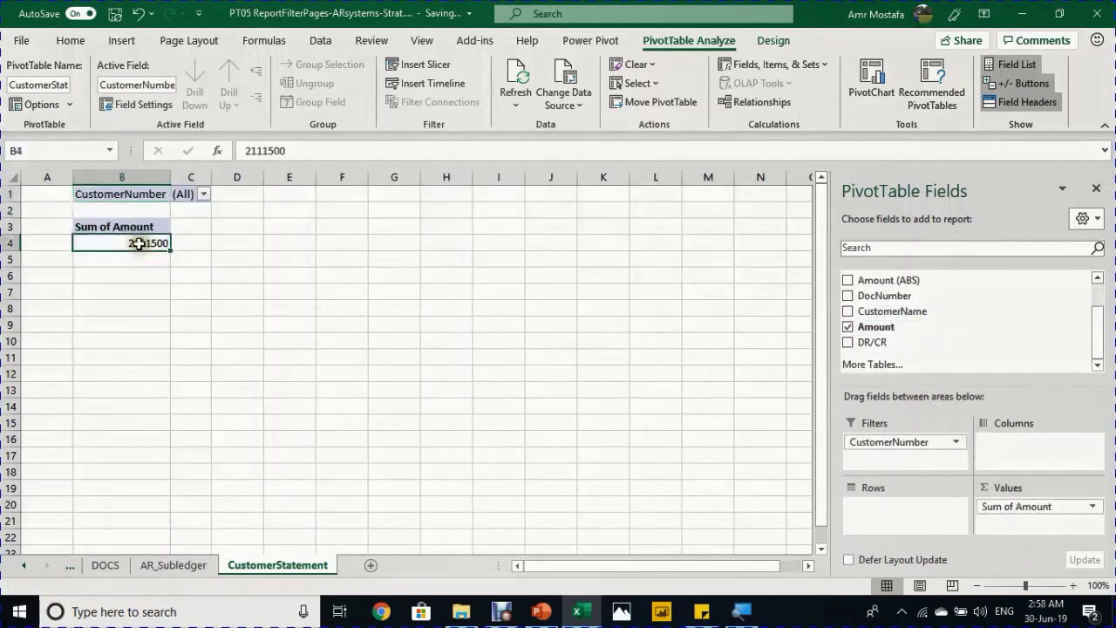
{"action": "right_click", "coordinate": [145, 243]}
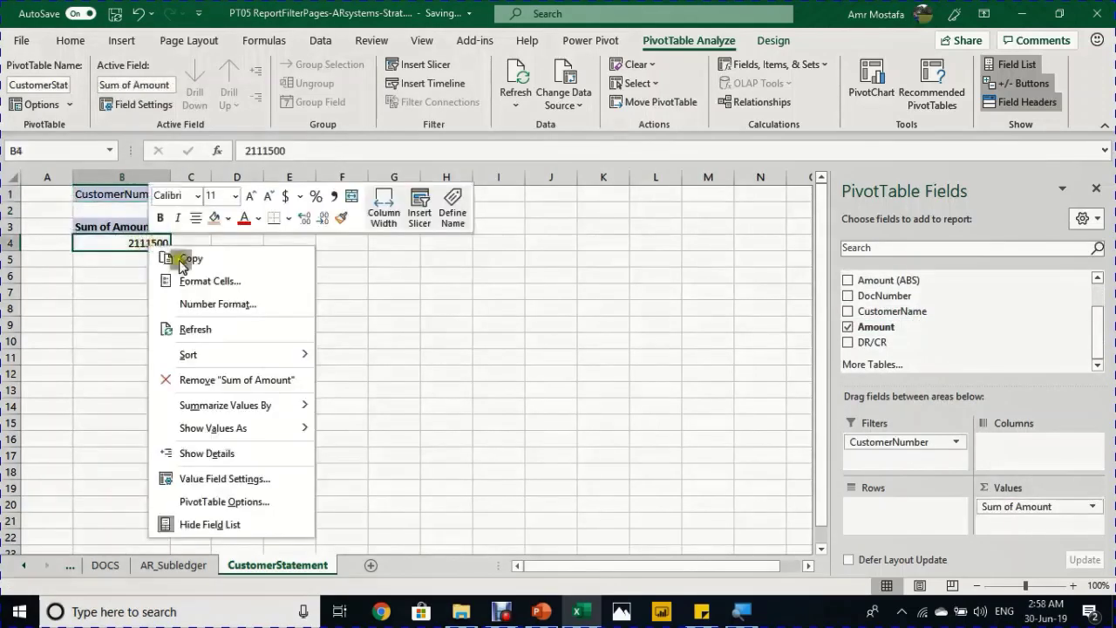
{"action": "left_click", "coordinate": [219, 328]}
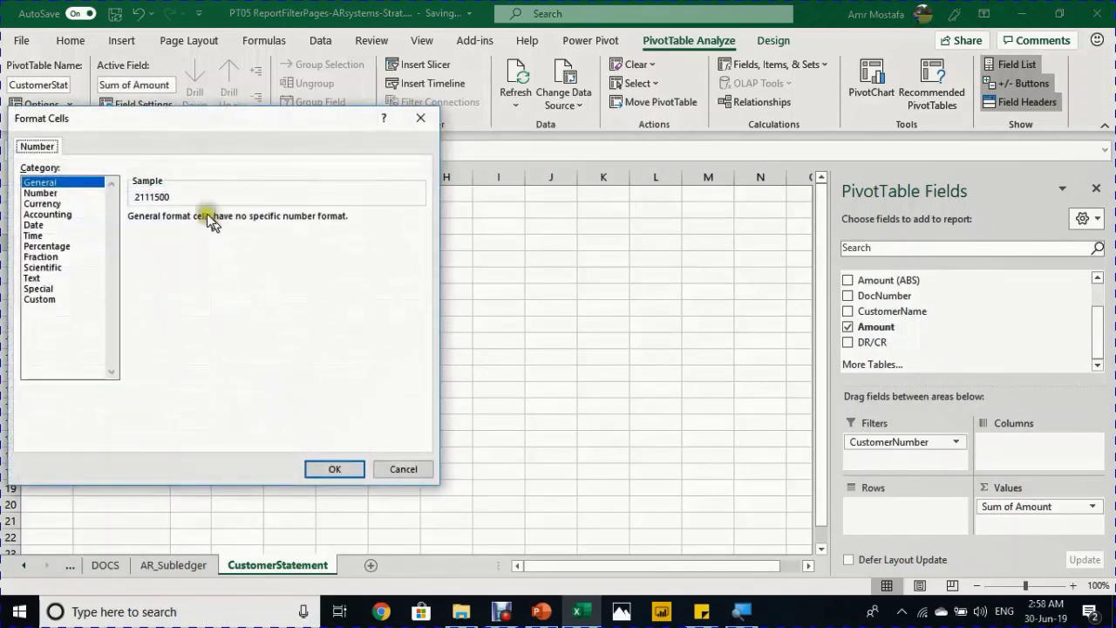
{"action": "left_click", "coordinate": [44, 203]}
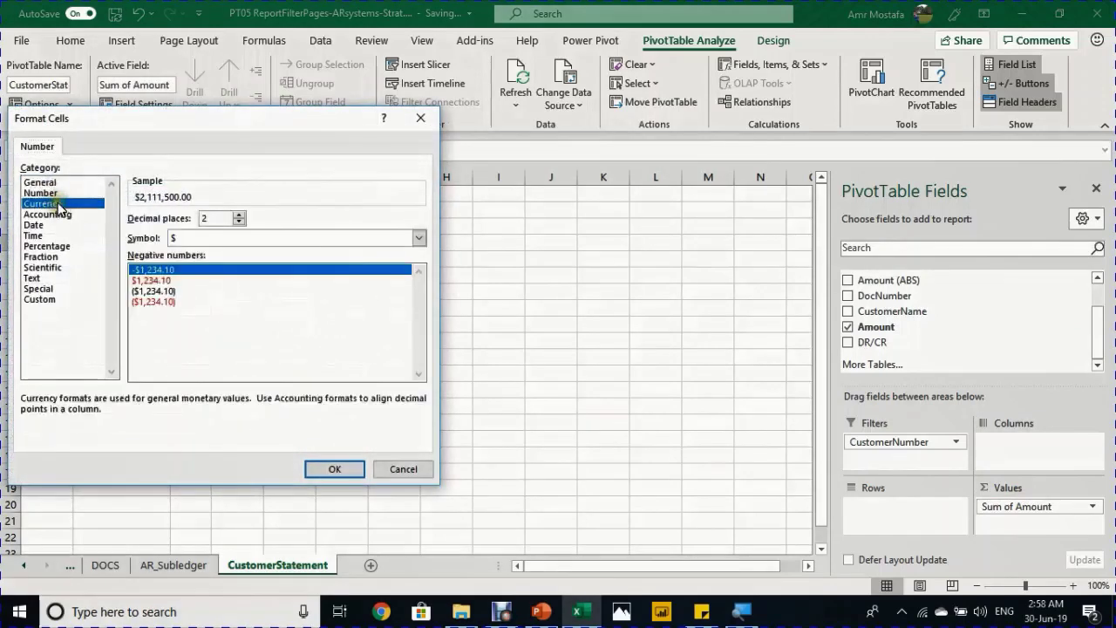
{"action": "left_click", "coordinate": [335, 468]}
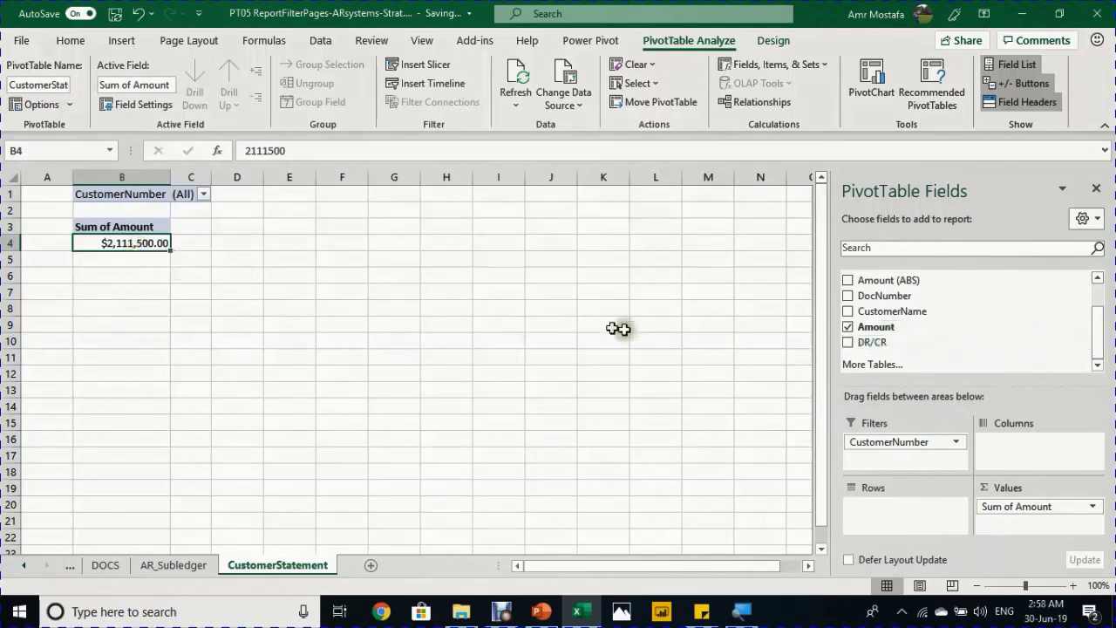
- Add DR/CR as the pivot's column field and reorder its items so that DR comes before CR
{"action": "scroll", "coordinate": [916, 329], "scroll_direction": "up", "scroll_amount": 1}
{"action": "scroll", "coordinate": [924, 340], "scroll_direction": "down", "scroll_amount": 1}
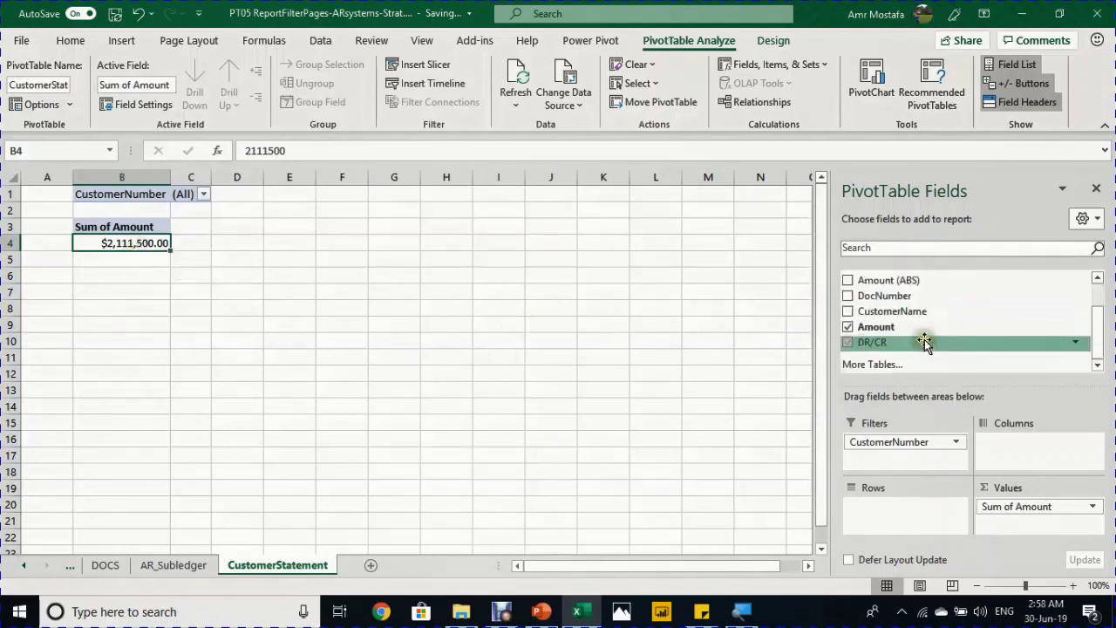
{"action": "left_click_drag", "start_coordinate": [924, 342], "coordinate": [1023, 468]}
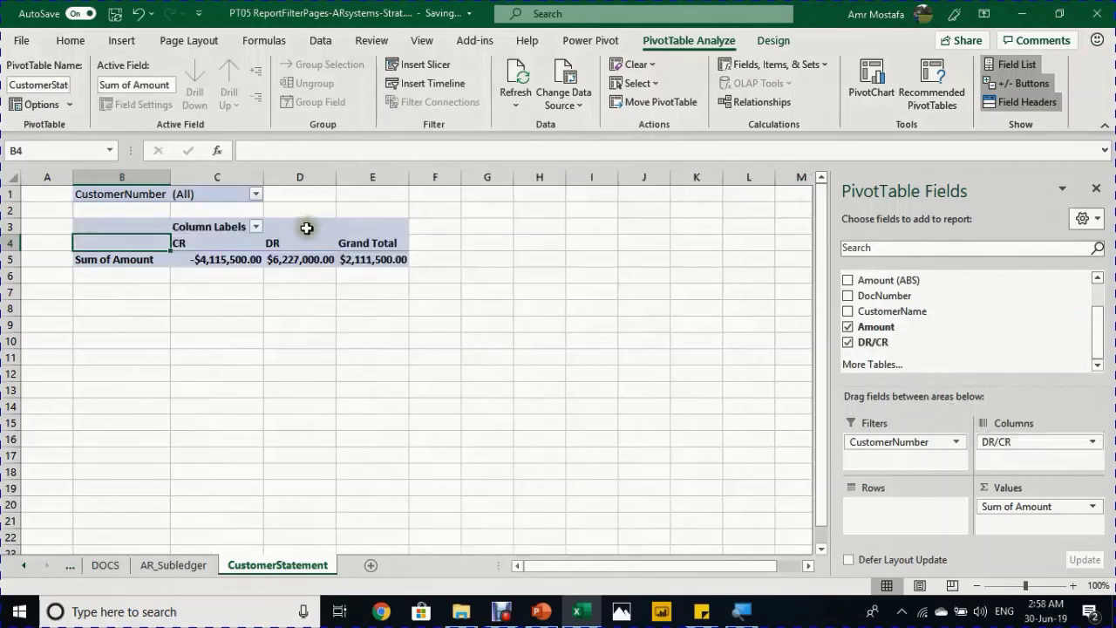
{"action": "left_click", "coordinate": [212, 241]}
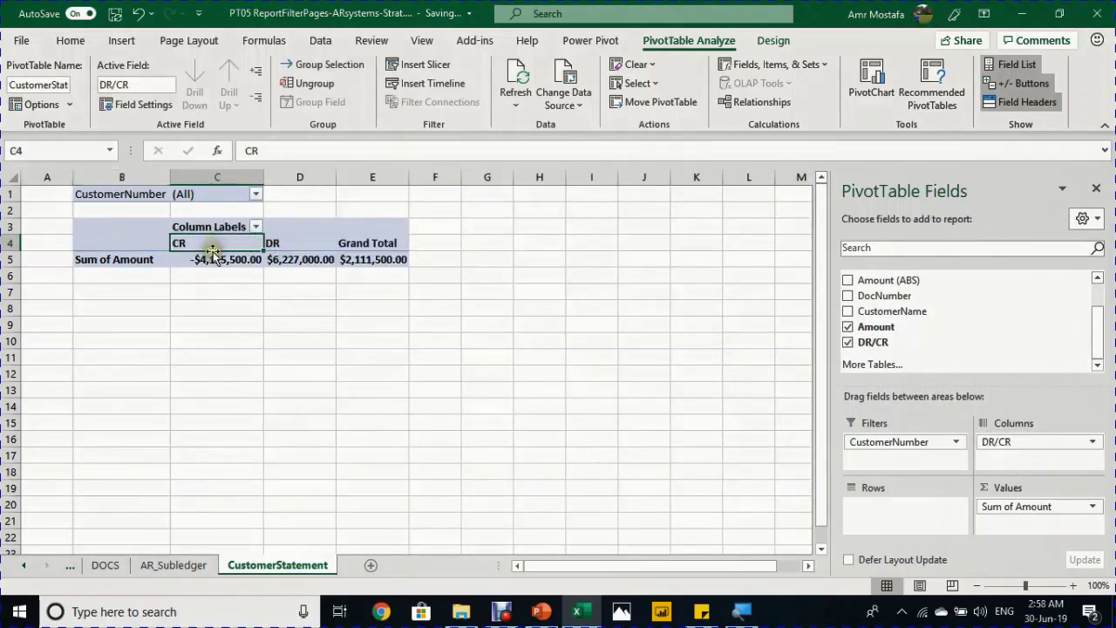
{"action": "left_click_drag", "start_coordinate": [212, 251], "coordinate": [312, 241]}
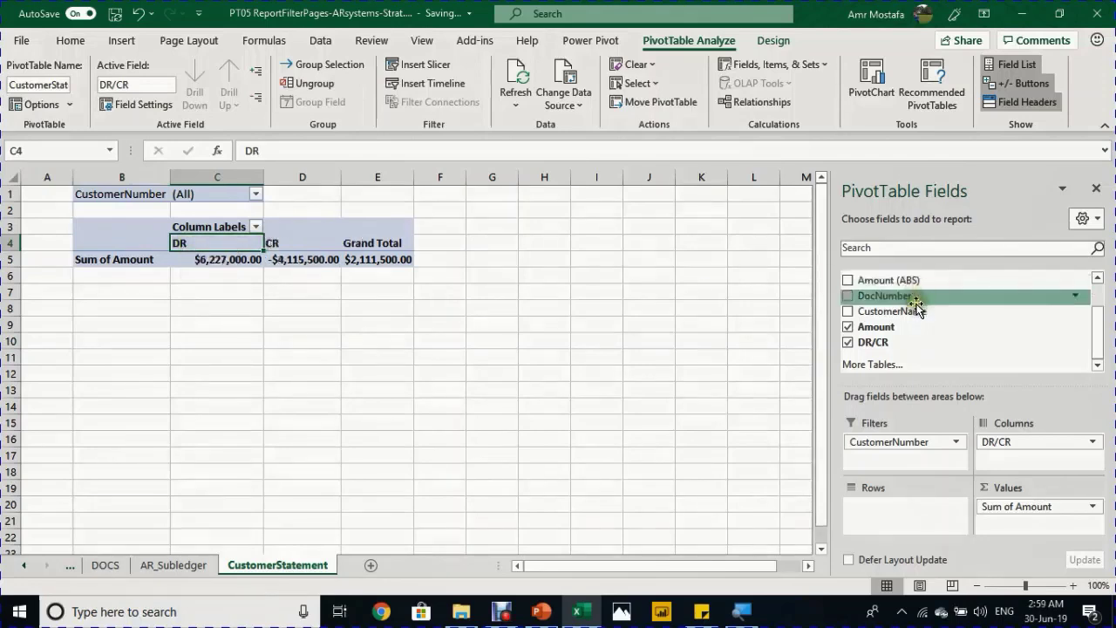
- Add Date, Doc Type and DocNumber, in that order, as the pivot's row fields
{"action": "scroll", "coordinate": [926, 296], "scroll_direction": "up", "scroll_amount": 3}
{"action": "left_click_drag", "start_coordinate": [927, 277], "coordinate": [920, 416]}
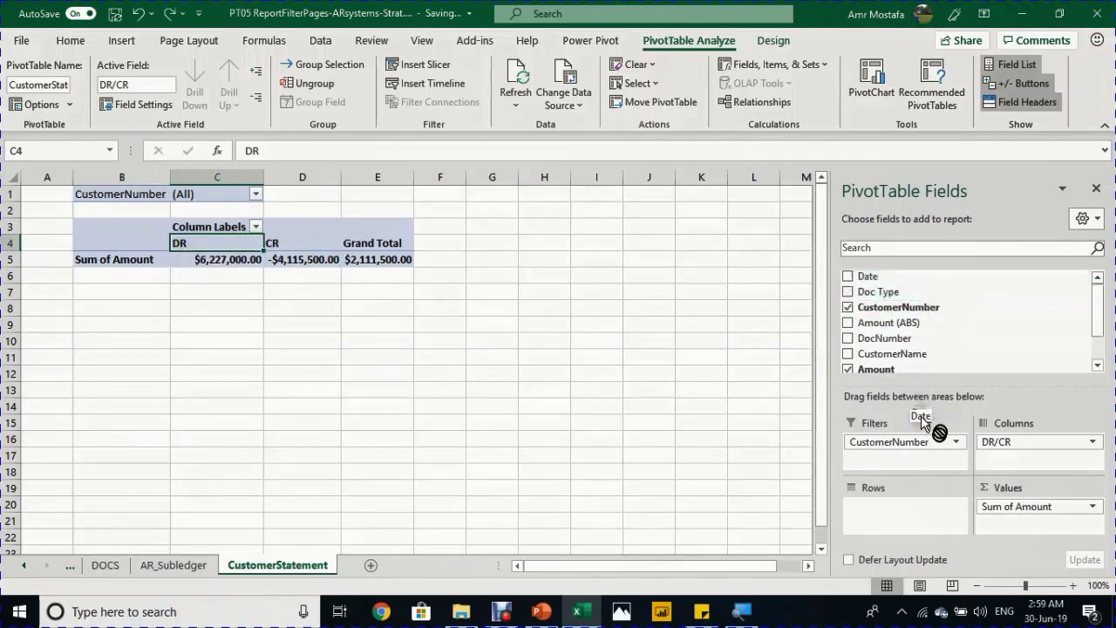
{"action": "left_click_drag", "start_coordinate": [896, 516], "coordinate": [895, 514]}
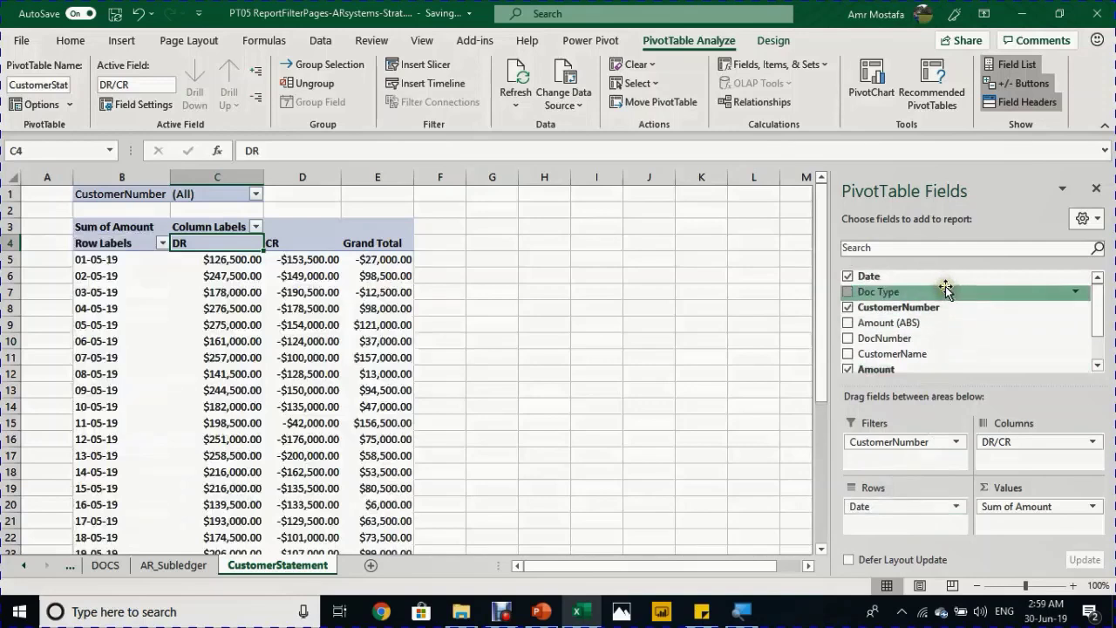
{"action": "left_click_drag", "start_coordinate": [944, 294], "coordinate": [898, 523]}
{"action": "left_click_drag", "start_coordinate": [905, 324], "coordinate": [894, 527]}
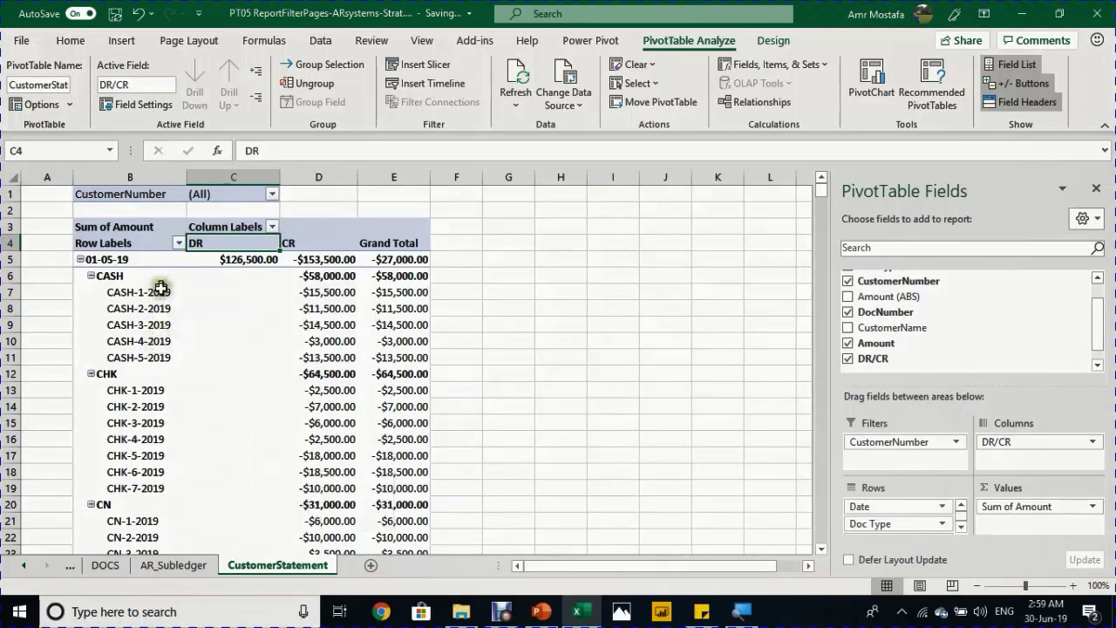
- Change the PivotTable's report layout to Tabular Form and look over its date and document type subtotals
{"action": "left_click", "coordinate": [160, 319]}
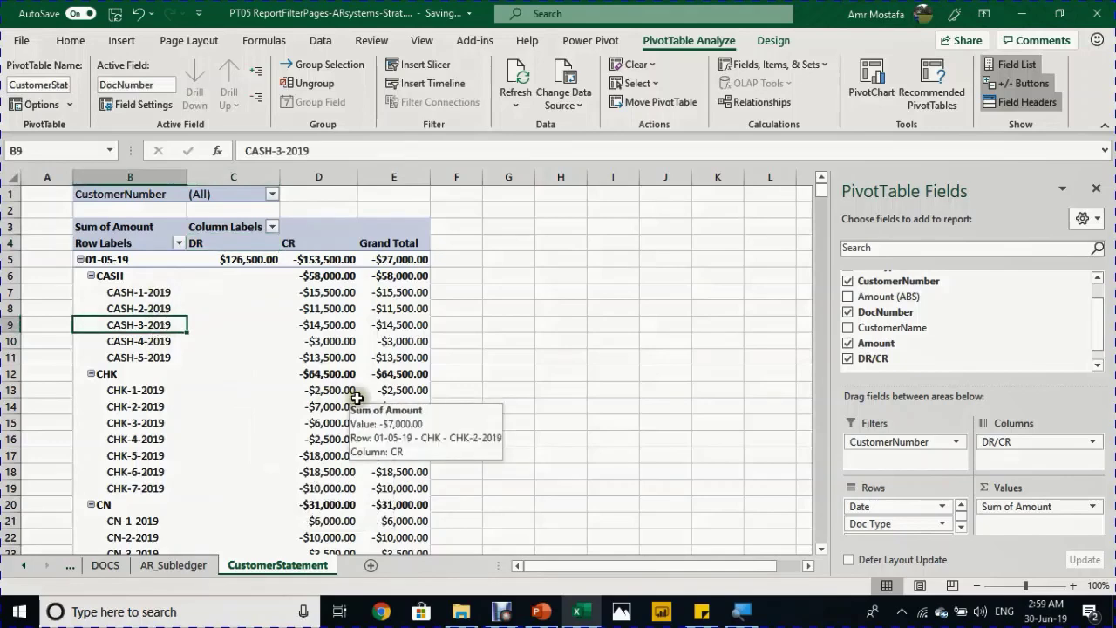
{"action": "left_click", "coordinate": [776, 39]}
{"action": "left_click", "coordinate": [135, 106]}
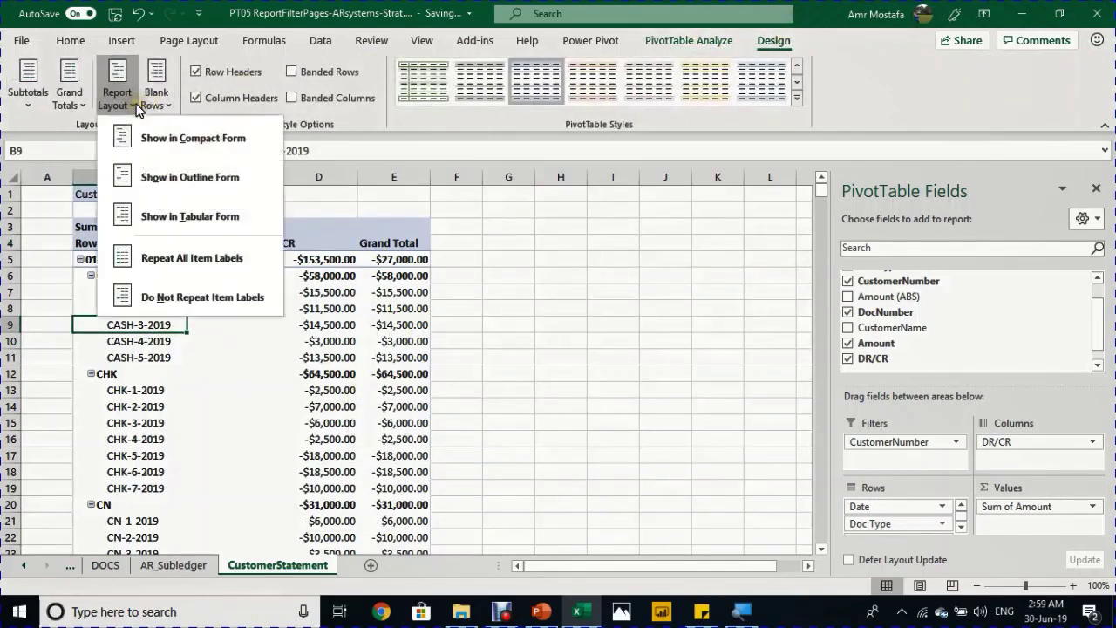
{"action": "left_click", "coordinate": [152, 215]}
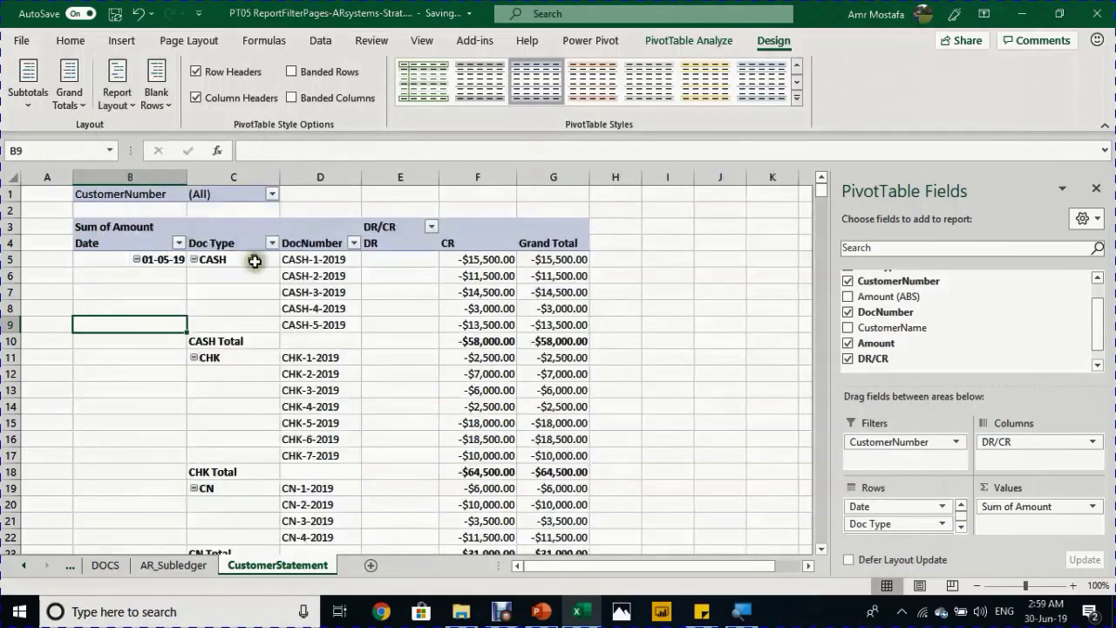
{"action": "scroll", "coordinate": [166, 260], "scroll_direction": "down", "scroll_amount": 6}
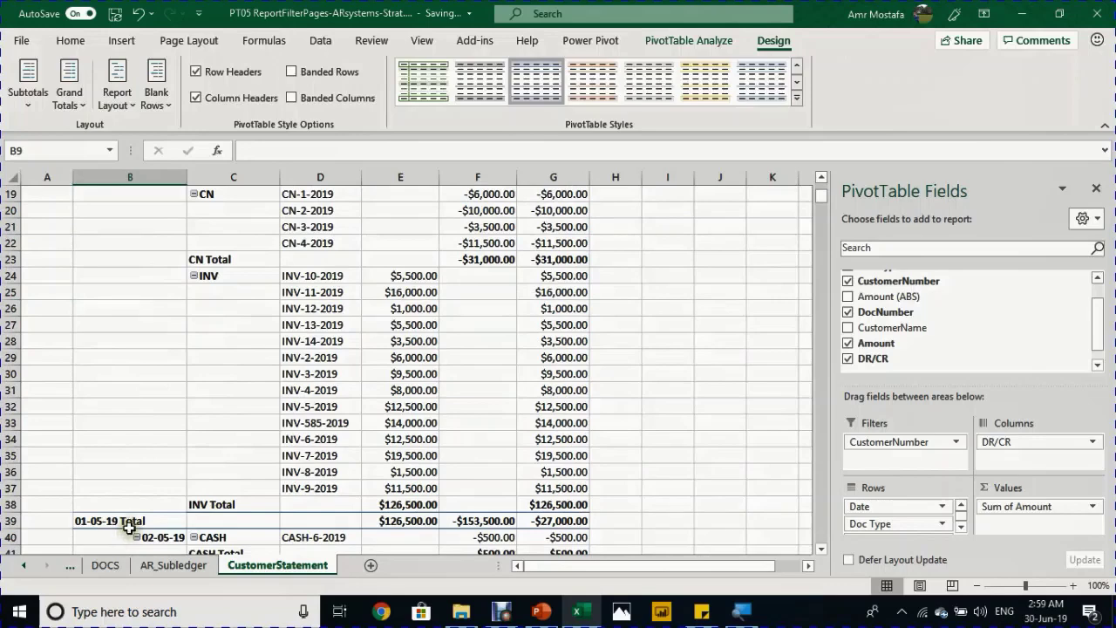
{"action": "scroll", "coordinate": [154, 479], "scroll_direction": "up", "scroll_amount": 5}
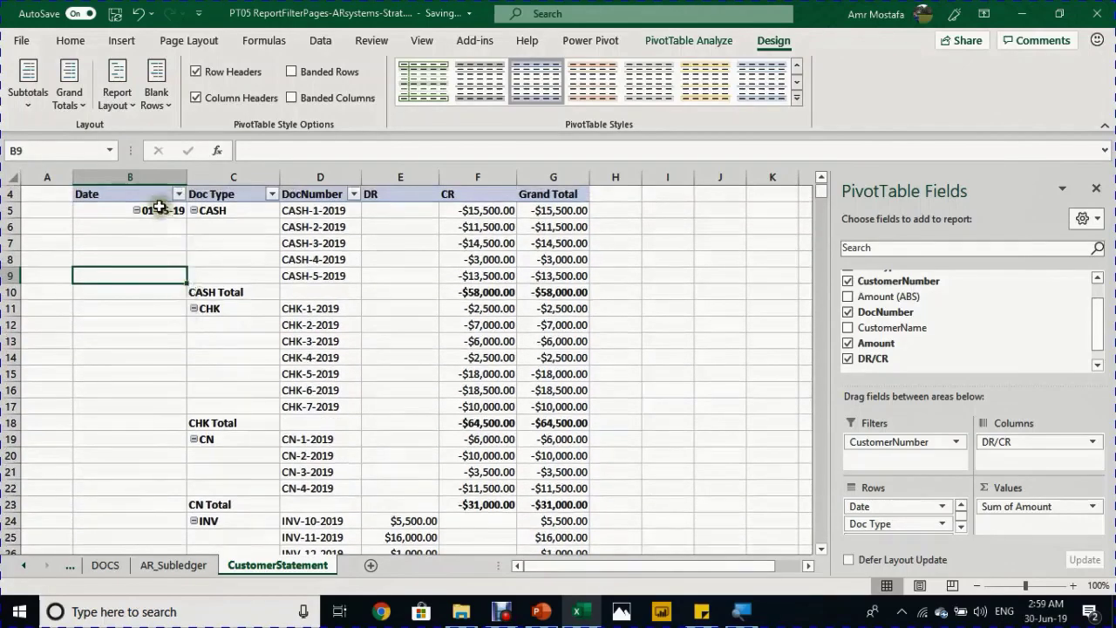
- Turn off the subtotals for the Date and Doc Type row fields in the PivotTable
{"action": "left_click", "coordinate": [159, 209]}
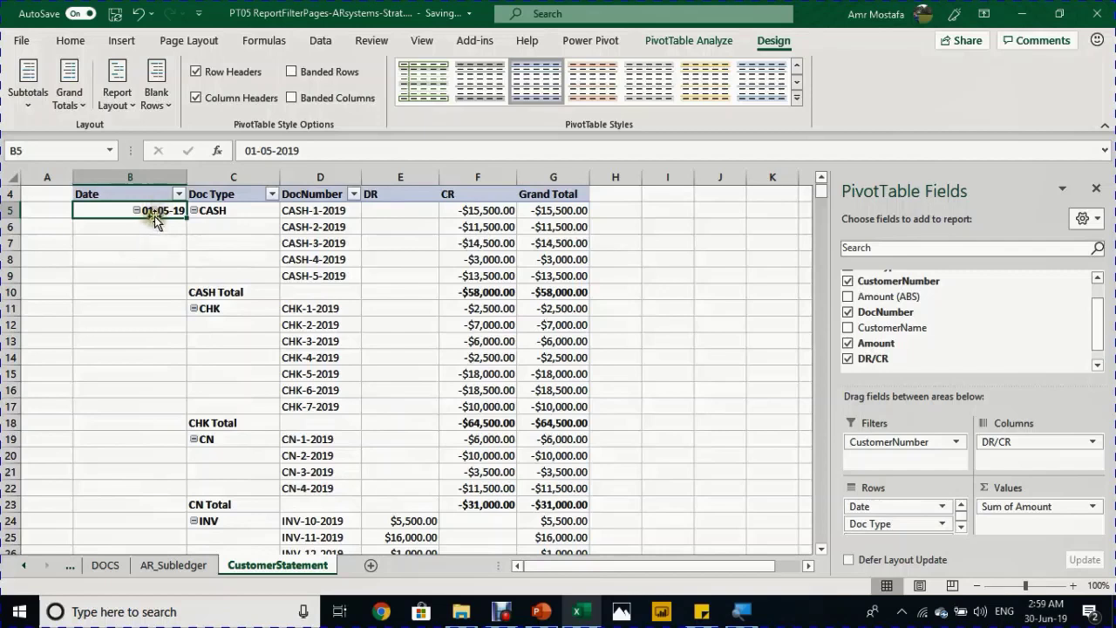
{"action": "right_click", "coordinate": [154, 212]}
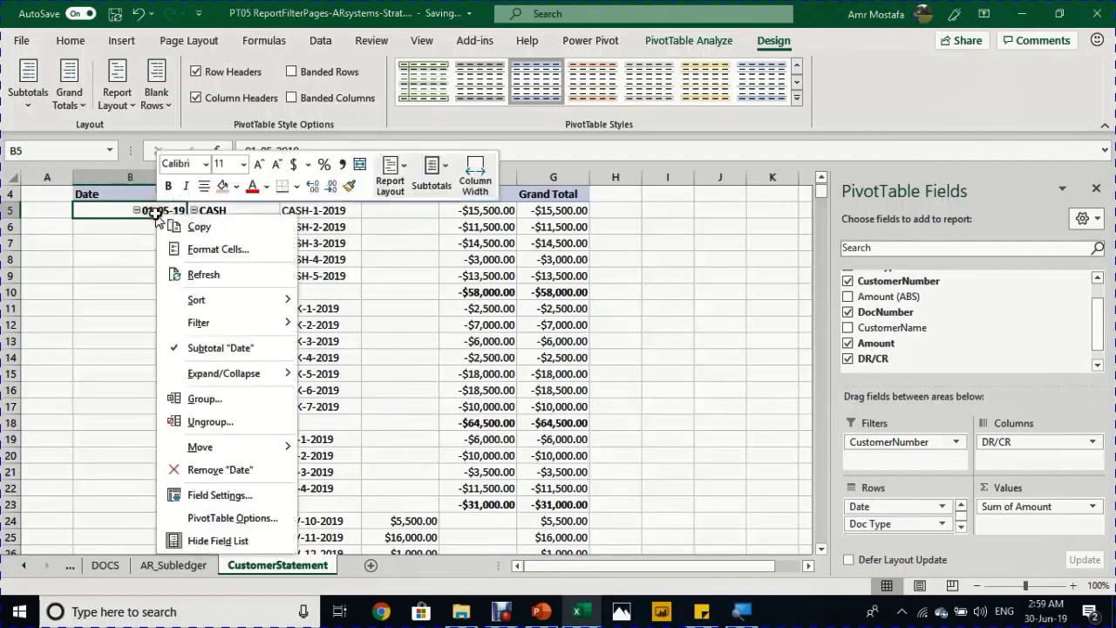
{"action": "left_click", "coordinate": [204, 348]}
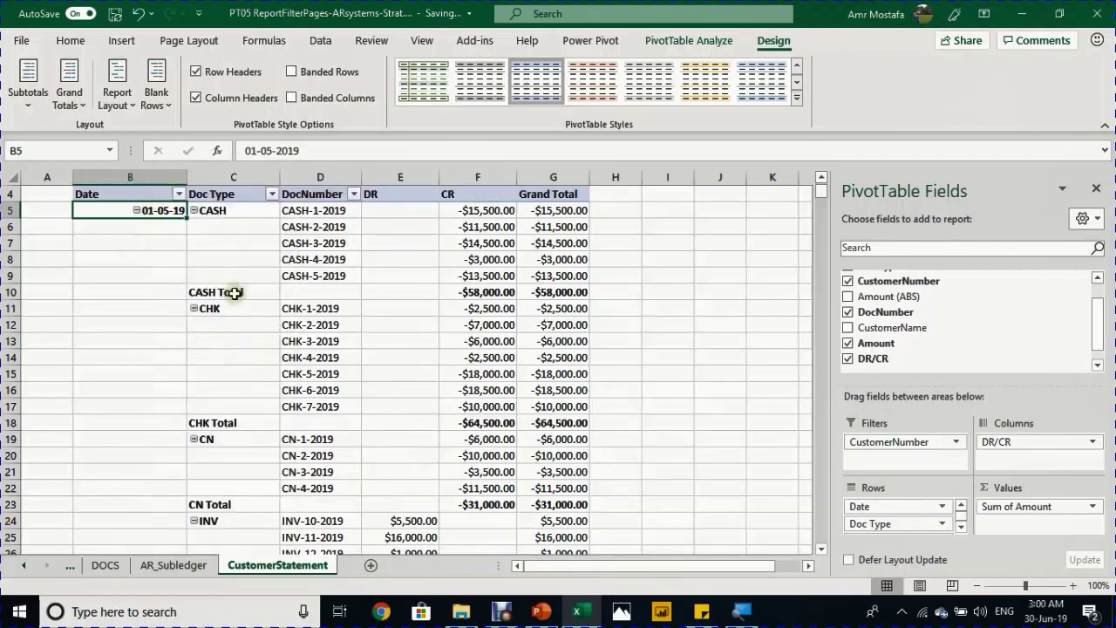
{"action": "left_click", "coordinate": [232, 213]}
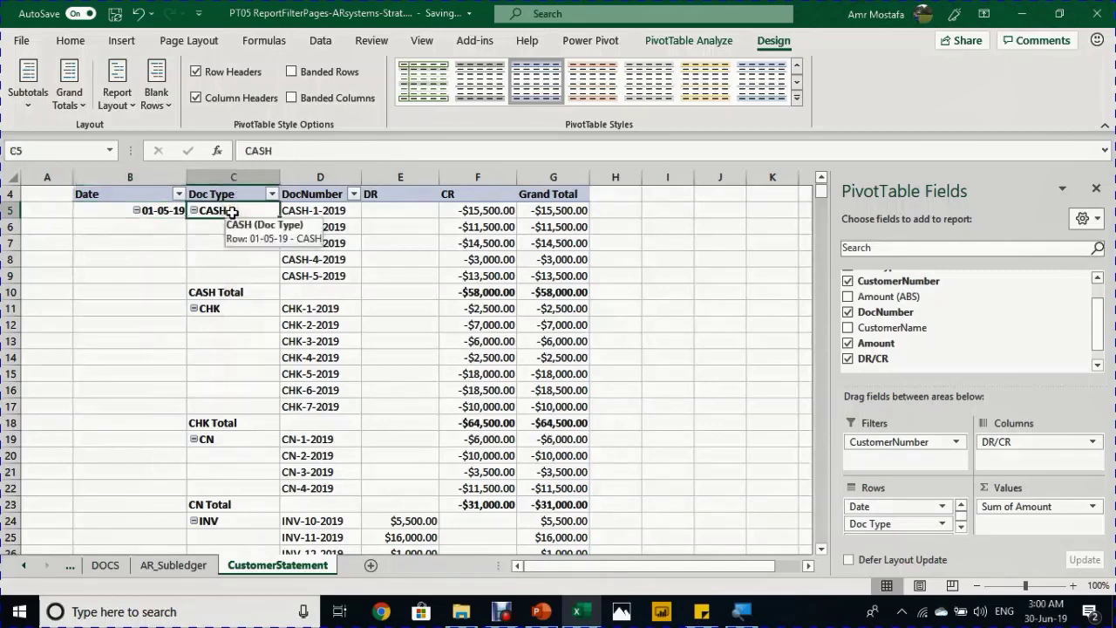
{"action": "right_click", "coordinate": [232, 212]}
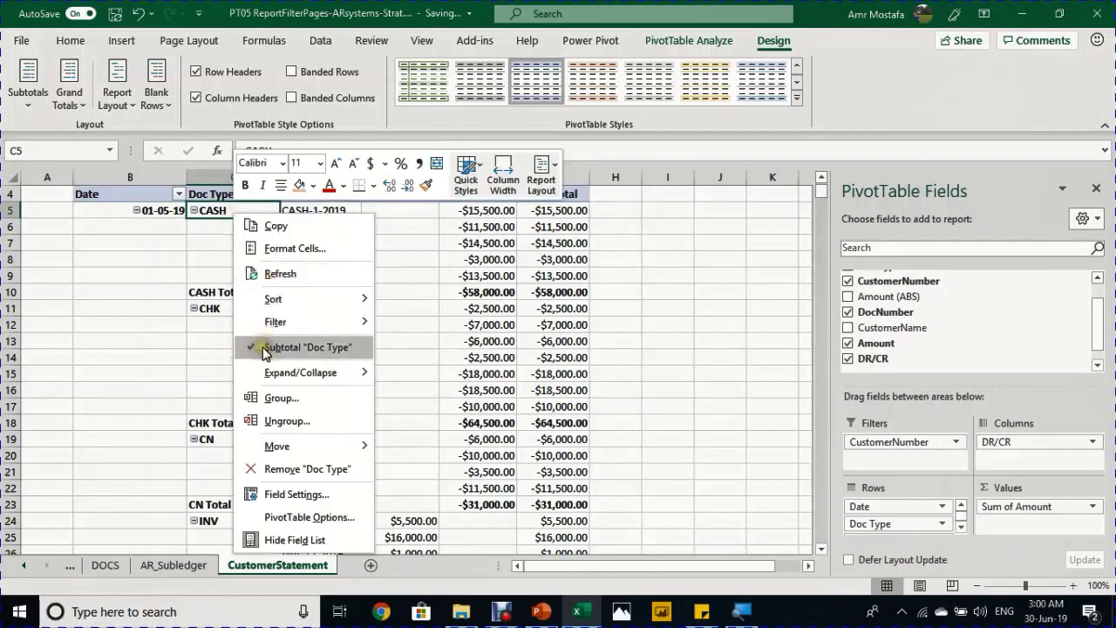
{"action": "left_click", "coordinate": [264, 348]}
{"action": "scroll", "coordinate": [242, 333], "scroll_direction": "down", "scroll_amount": 2}
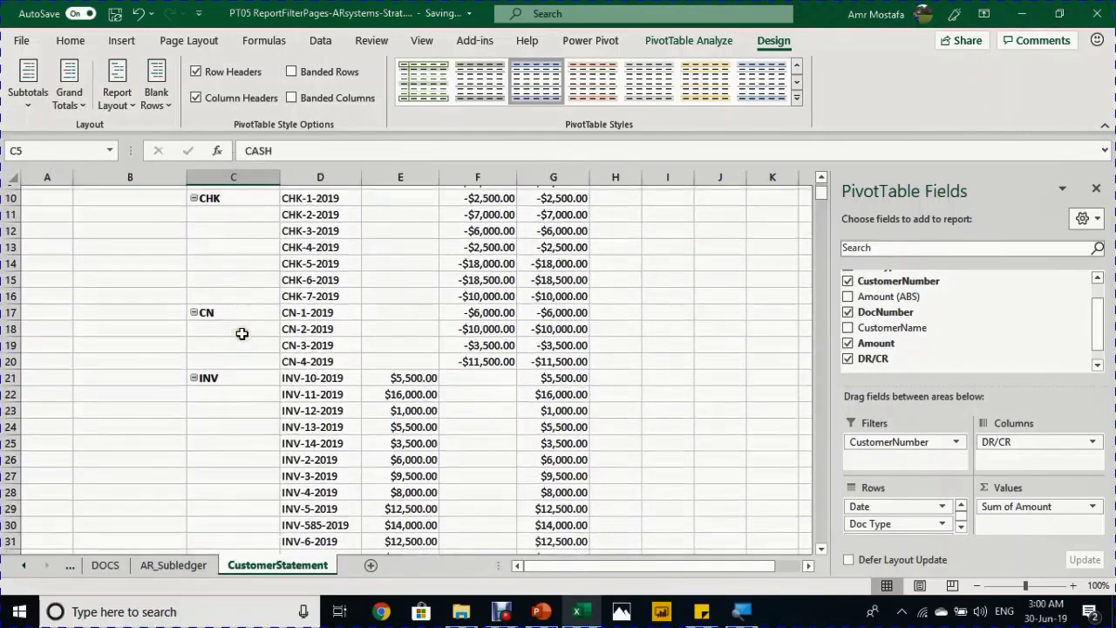
{"action": "scroll", "coordinate": [242, 333], "scroll_direction": "down", "scroll_amount": 3}
{"action": "scroll", "coordinate": [242, 333], "scroll_direction": "up", "scroll_amount": 3}
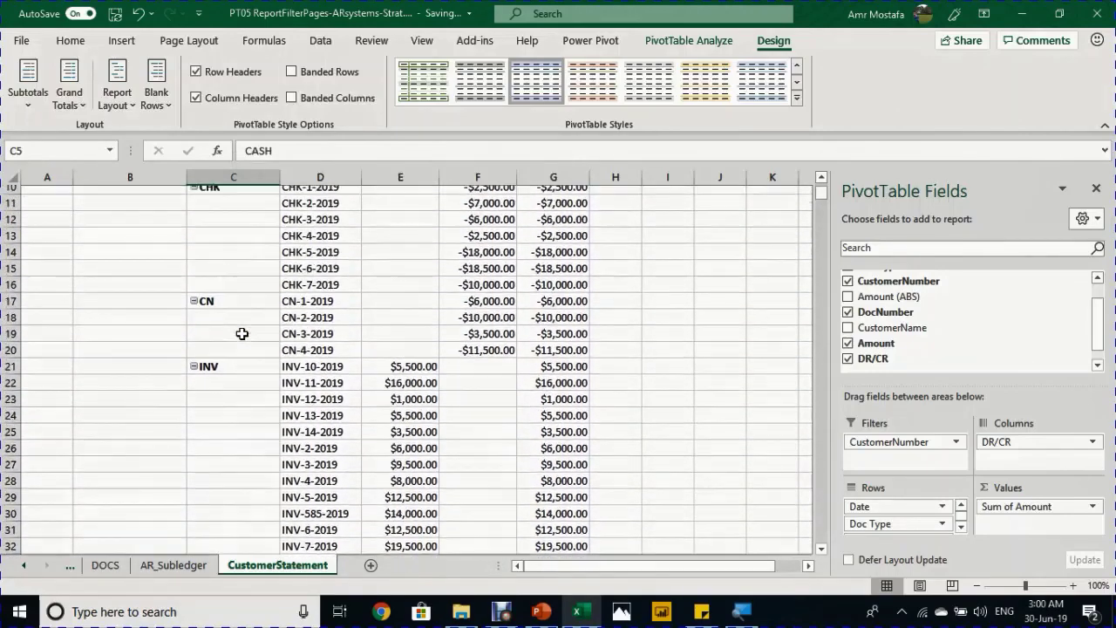
{"action": "scroll", "coordinate": [242, 333], "scroll_direction": "up", "scroll_amount": 3}
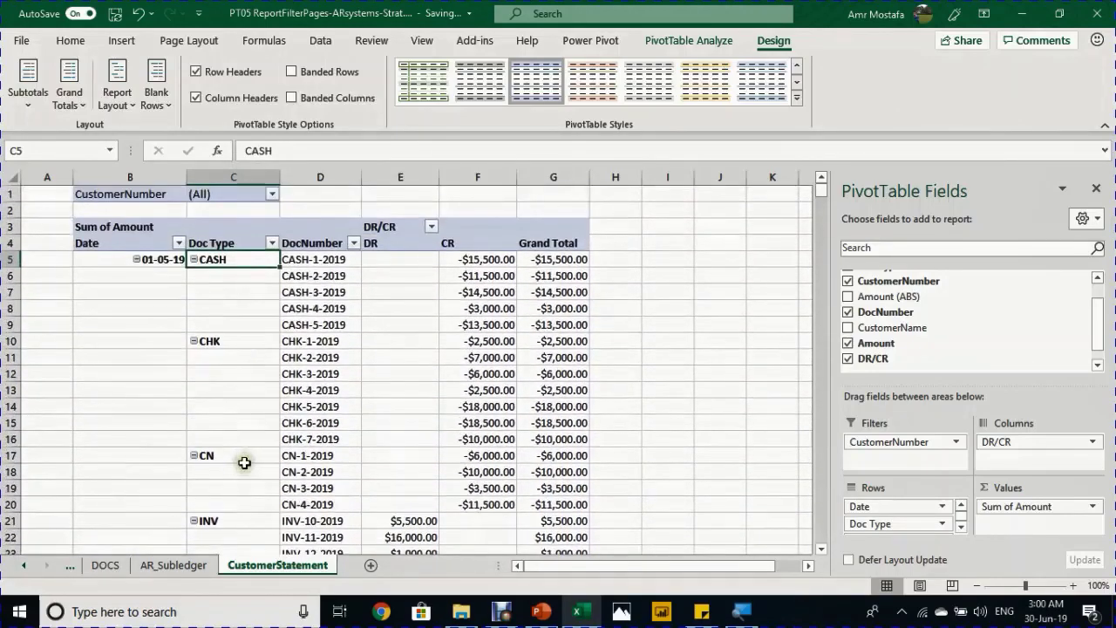
- Move the INV item to the first position of the Doc Type field, above CASH
{"action": "scroll", "coordinate": [244, 462], "scroll_direction": "down", "scroll_amount": 1}
{"action": "left_click", "coordinate": [249, 467]}
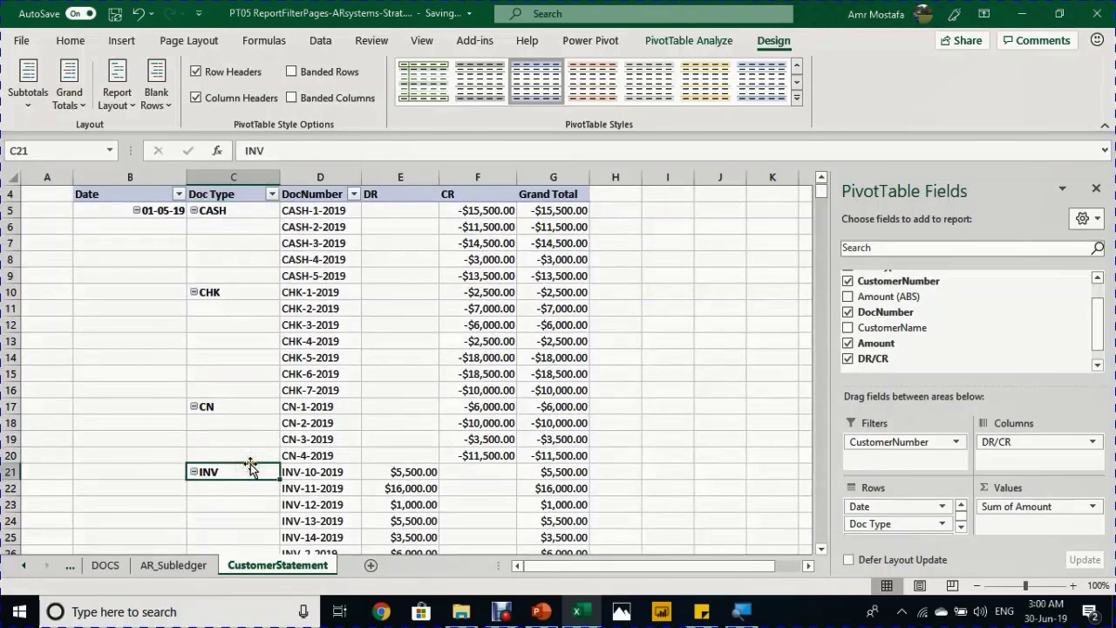
{"action": "left_click_drag", "start_coordinate": [251, 465], "coordinate": [297, 220]}
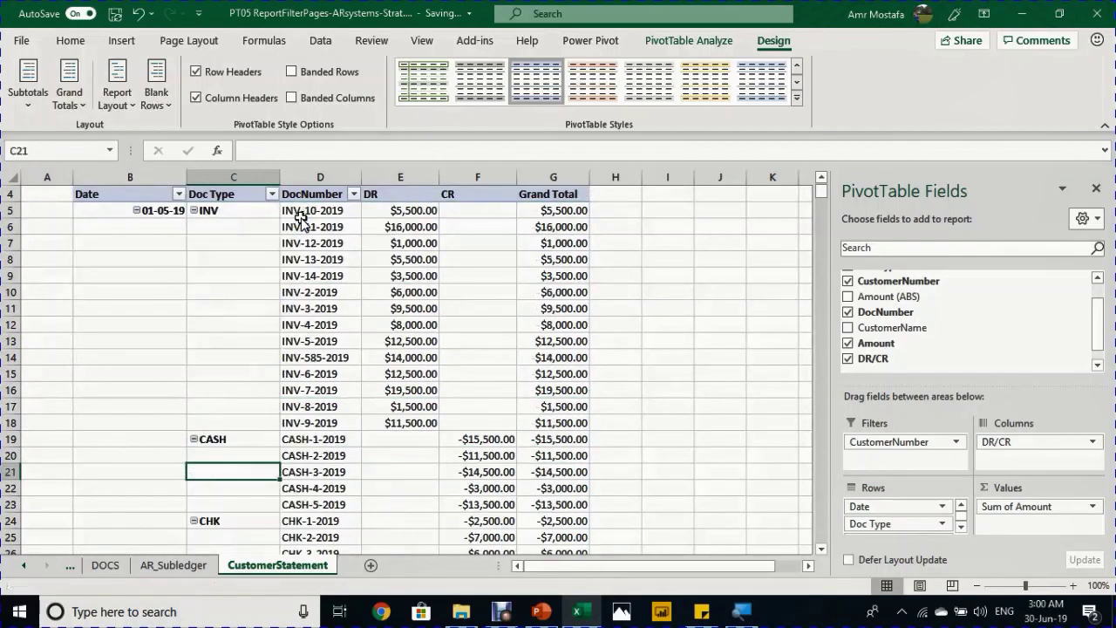
{"action": "left_click", "coordinate": [231, 212]}
- Move the CN item of the Doc Type field directly below INV, ahead of CASH and CHK
{"action": "scroll", "coordinate": [211, 431], "scroll_direction": "down", "scroll_amount": 3}
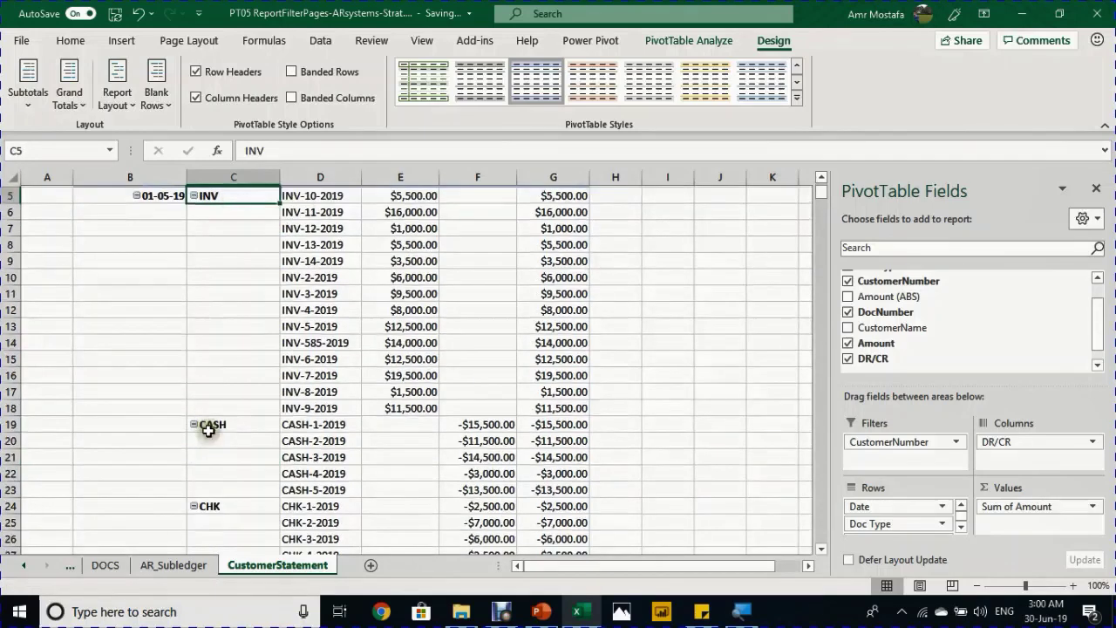
{"action": "left_click", "coordinate": [239, 484]}
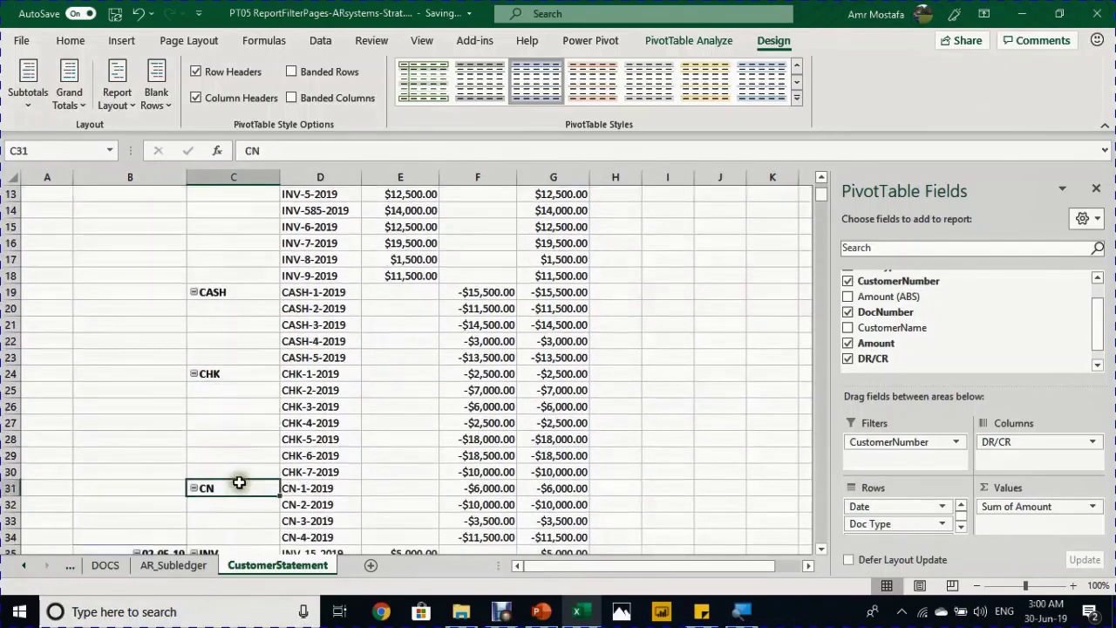
{"action": "left_click_drag", "start_coordinate": [242, 484], "coordinate": [281, 307]}
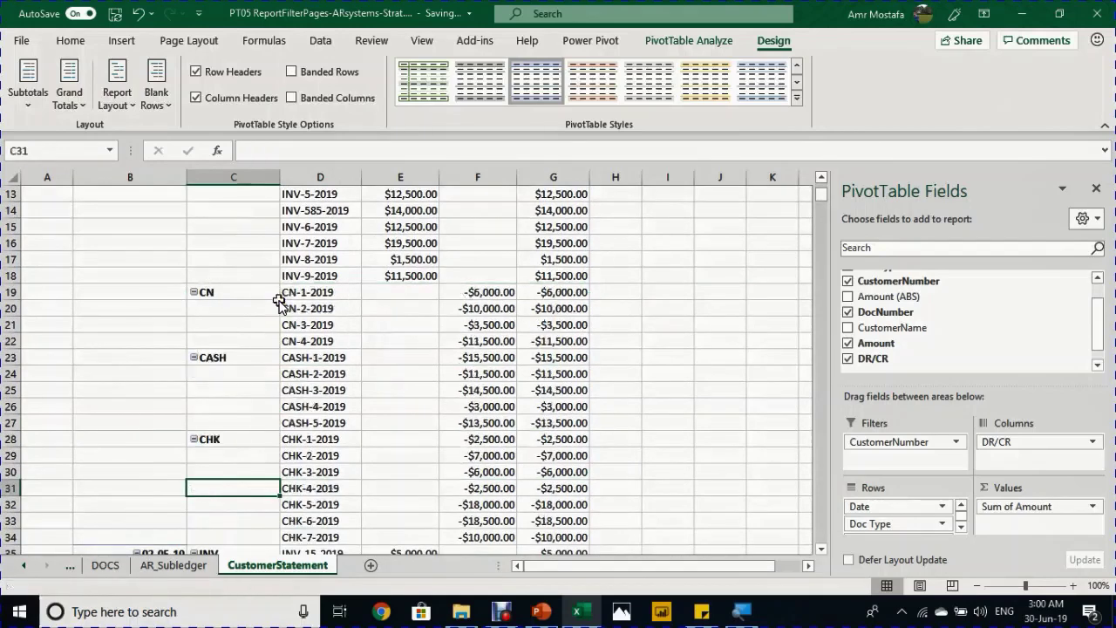
{"action": "scroll", "coordinate": [275, 325], "scroll_direction": "up", "scroll_amount": 4}
{"action": "scroll", "coordinate": [275, 324], "scroll_direction": "down", "scroll_amount": 1}
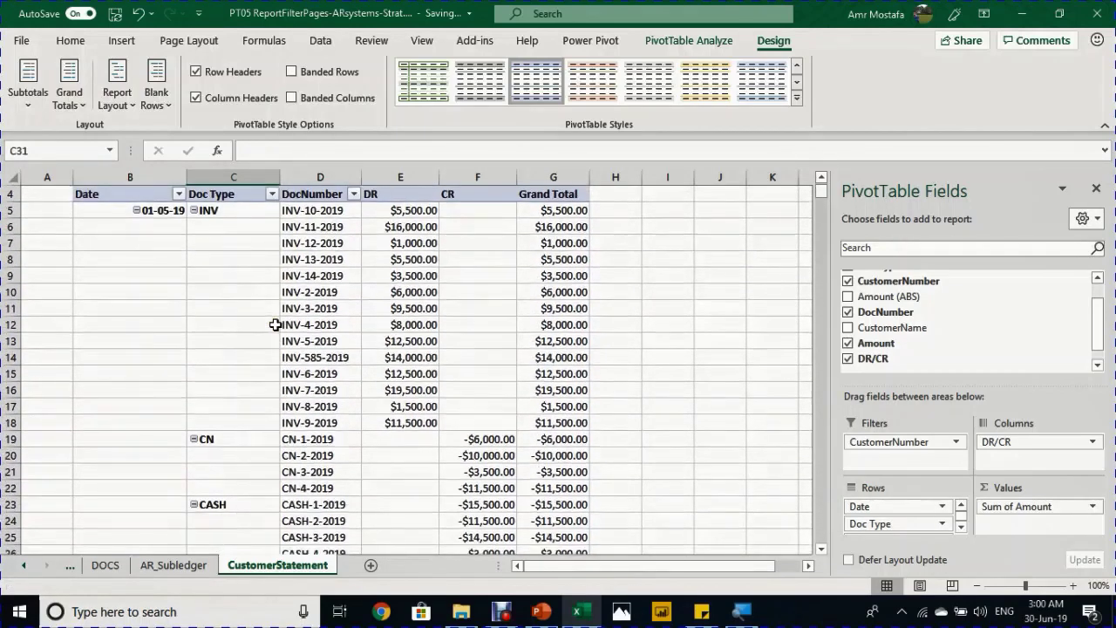
{"action": "scroll", "coordinate": [274, 324], "scroll_direction": "up", "scroll_amount": 1}
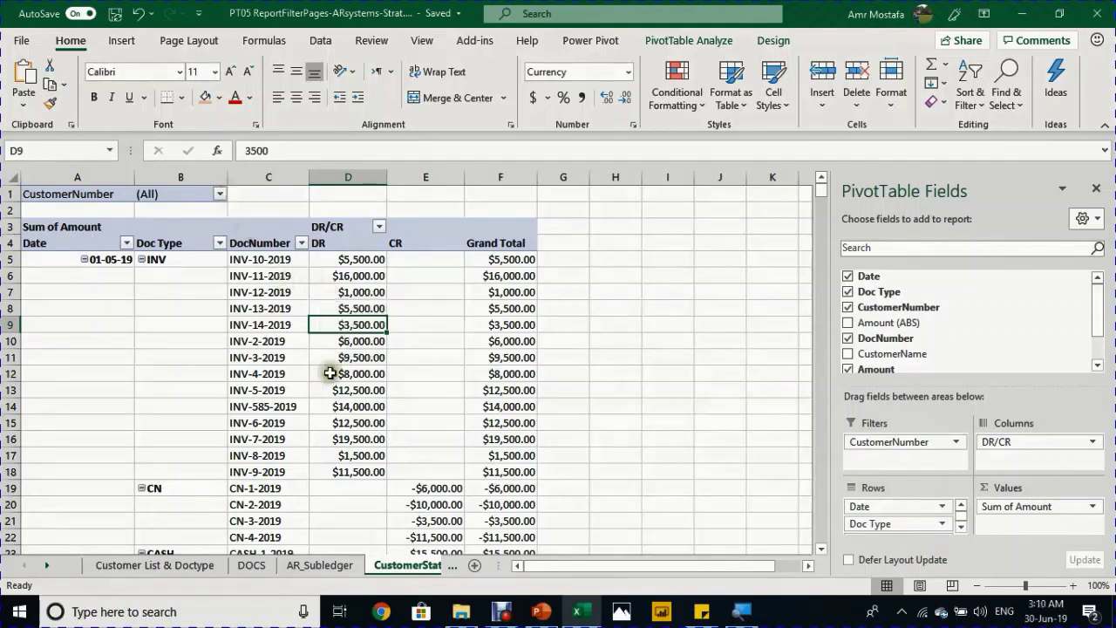
- Filter the pivot report to the first customer number, and set the CustomerNumber filter back to (All)
{"action": "left_click", "coordinate": [219, 195]}
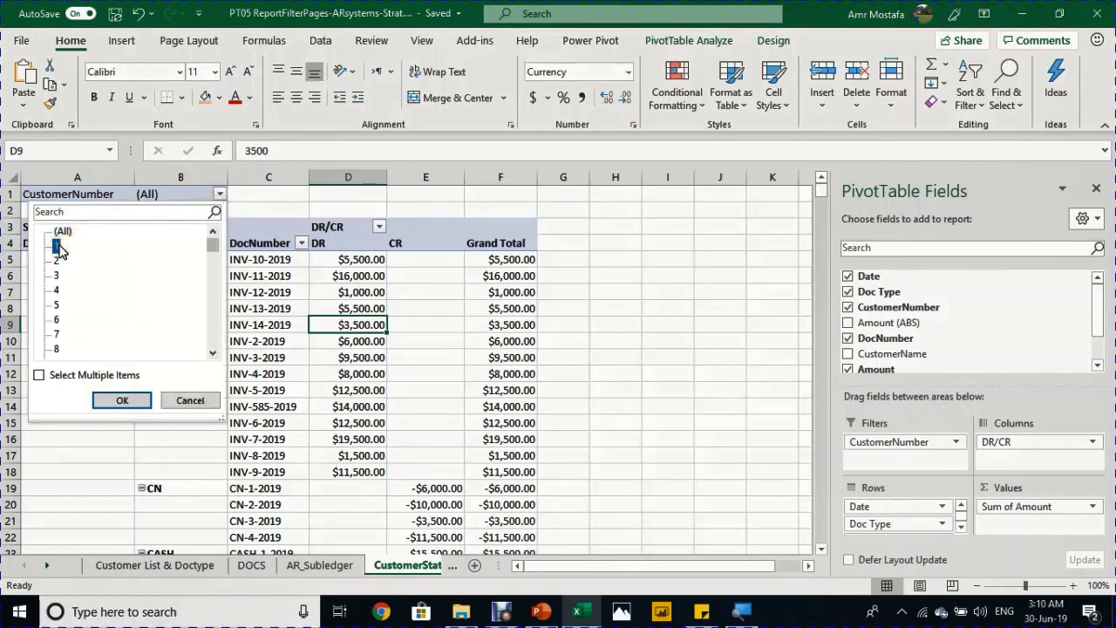
{"action": "left_click", "coordinate": [119, 399]}
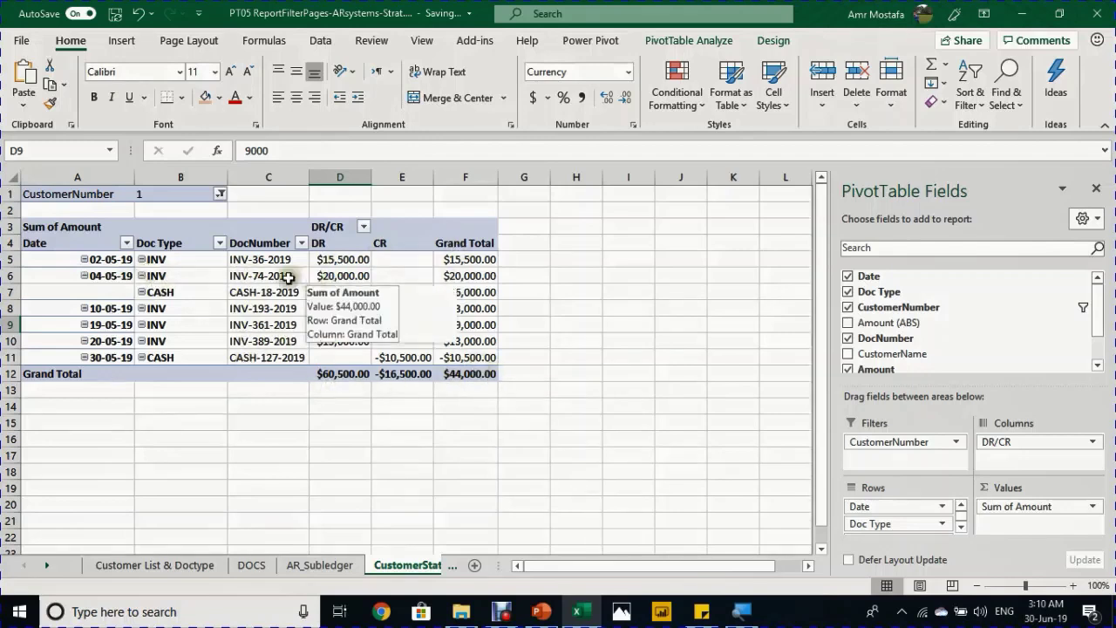
{"action": "left_click", "coordinate": [220, 193]}
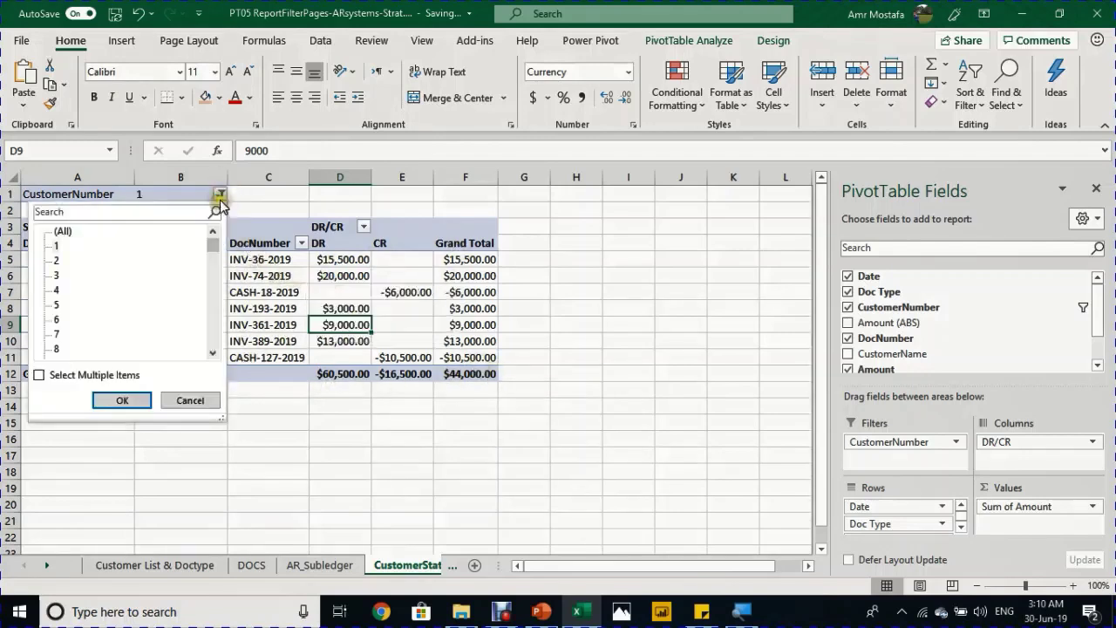
{"action": "double_click", "coordinate": [65, 231]}
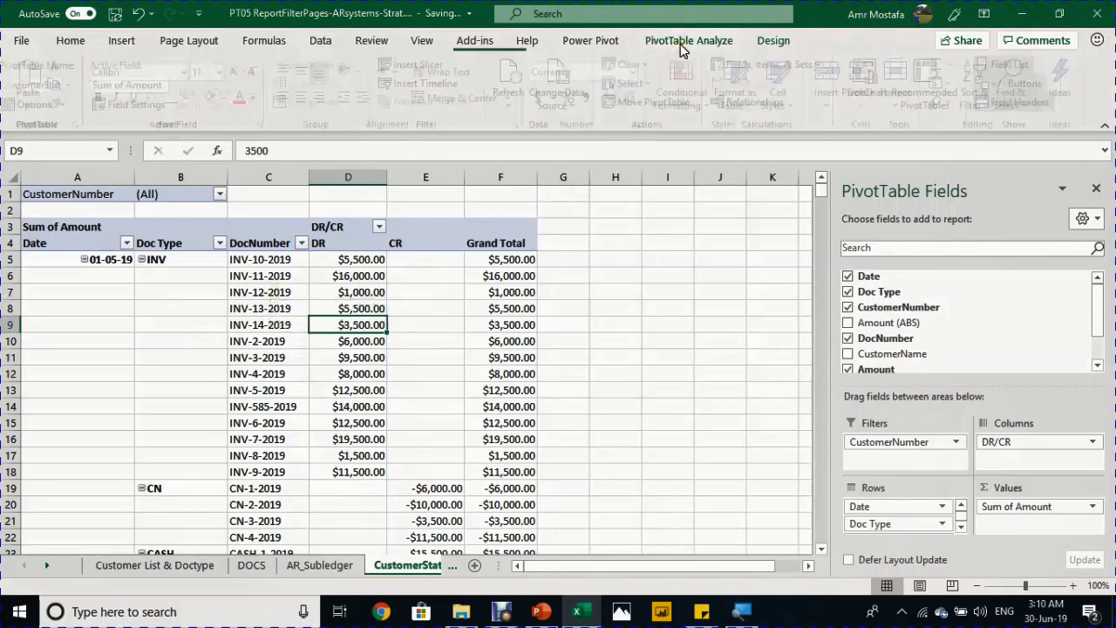
- Generate a separate statement sheet for every customer with Show Report Filter Pages on the CustomerNumber field
{"action": "left_click", "coordinate": [680, 44]}
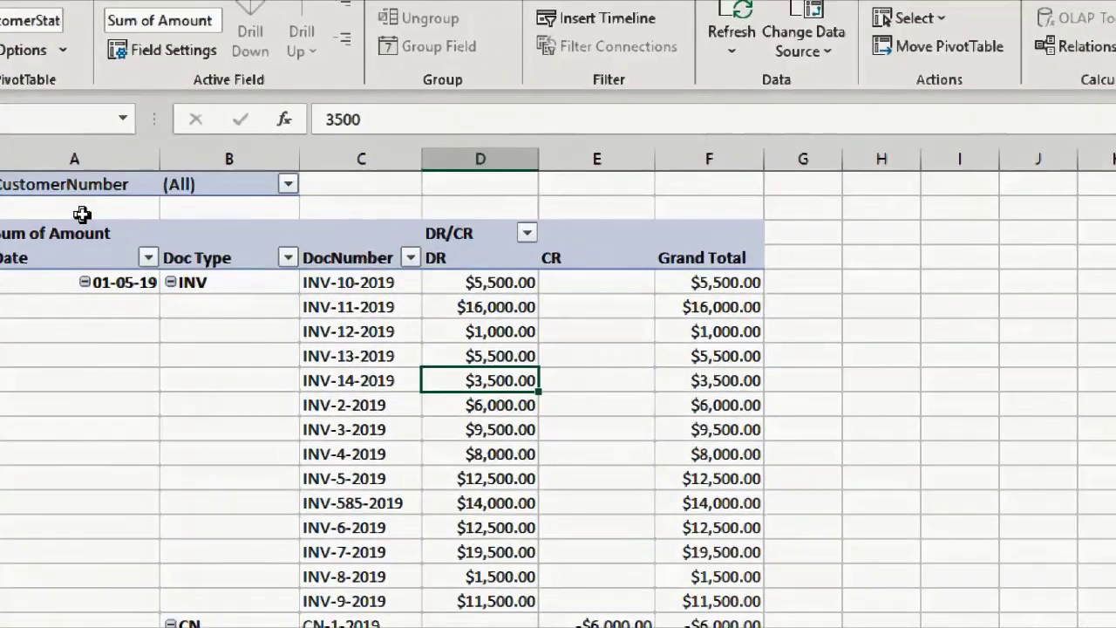
{"action": "key", "text": "alt"}
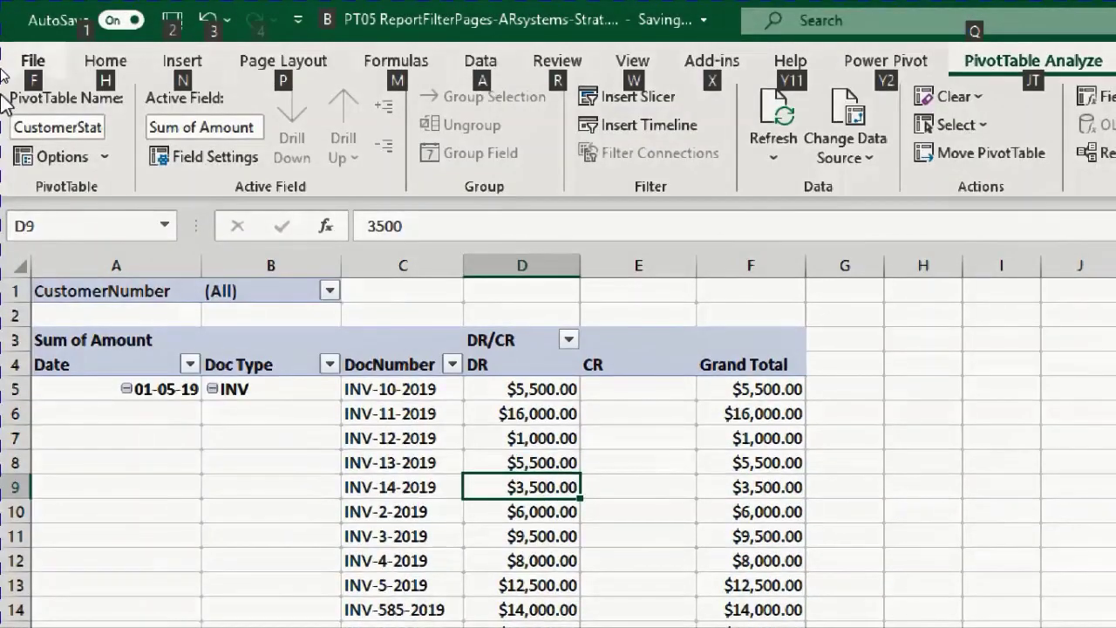
{"action": "left_click", "coordinate": [105, 160]}
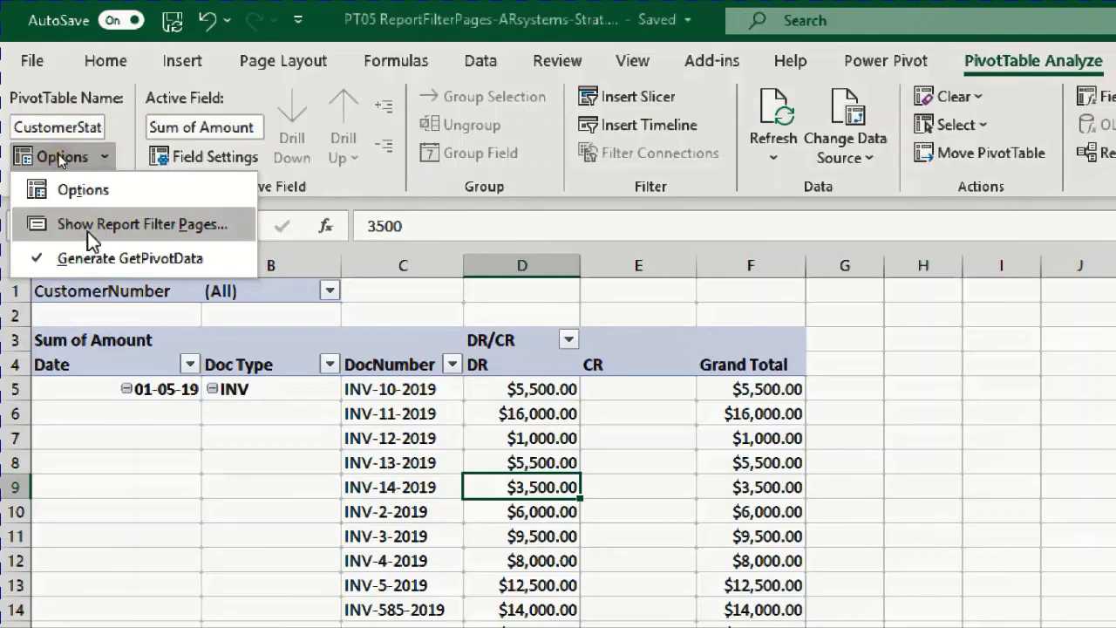
{"action": "left_click", "coordinate": [87, 231]}
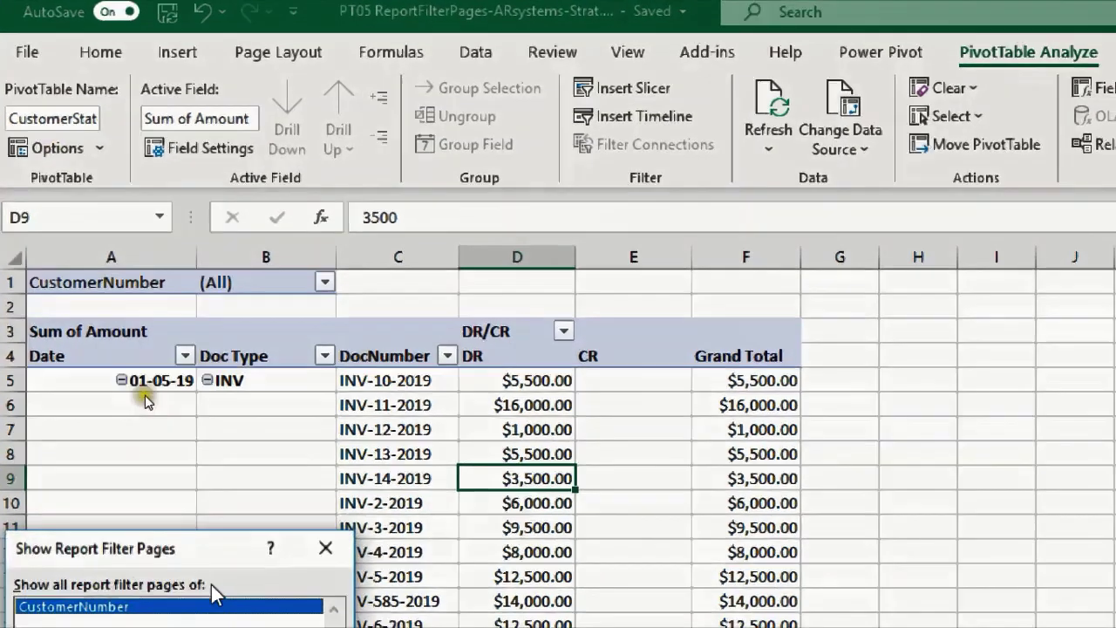
{"action": "left_click_drag", "start_coordinate": [214, 549], "coordinate": [460, 179]}
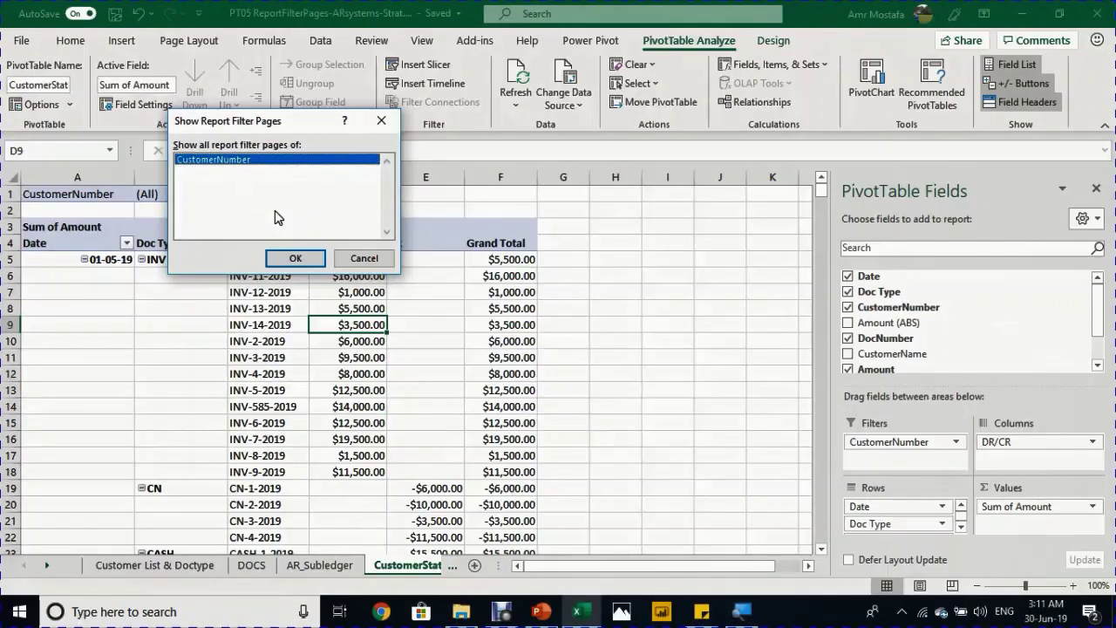
{"action": "left_click", "coordinate": [297, 260]}
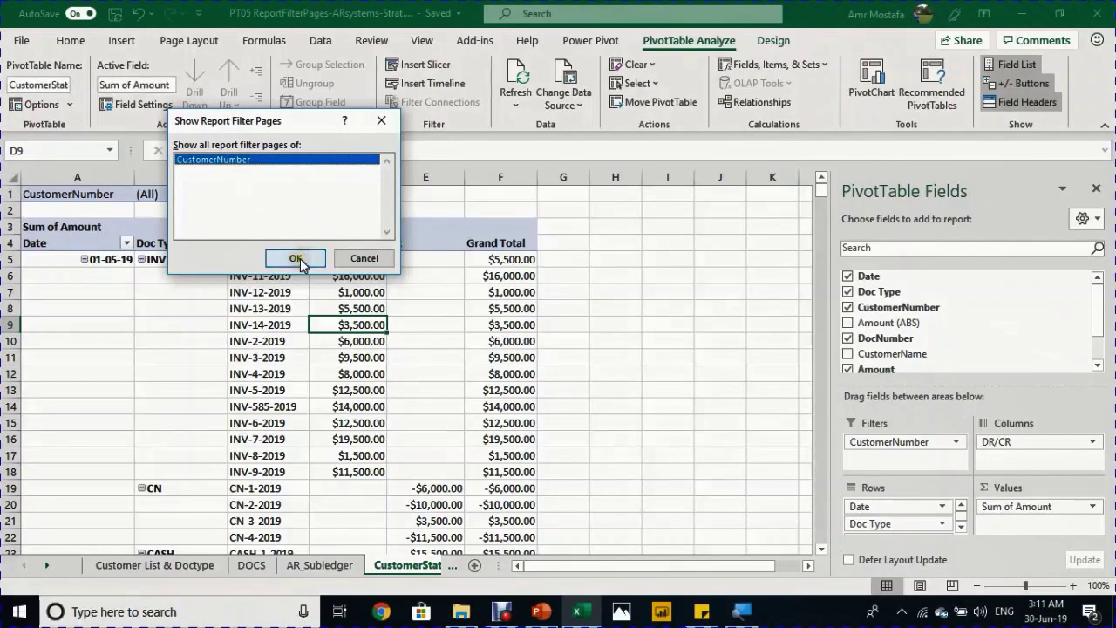
{"action": "left_click", "coordinate": [298, 259]}
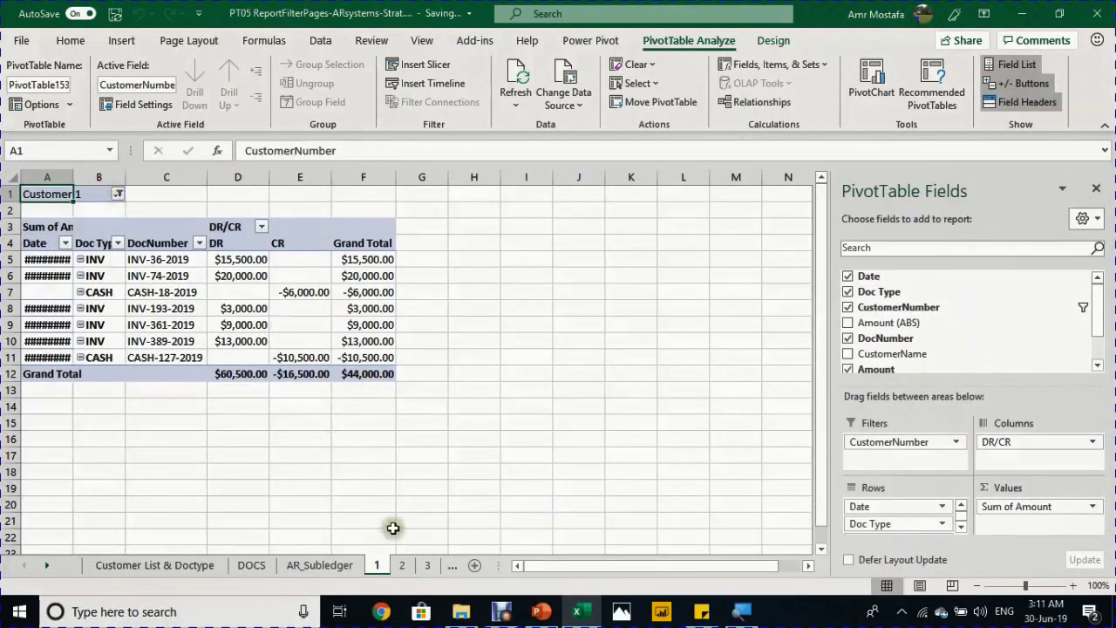
- Look through the first three generated customer sheets and return to the first one
{"action": "left_click", "coordinate": [402, 565]}
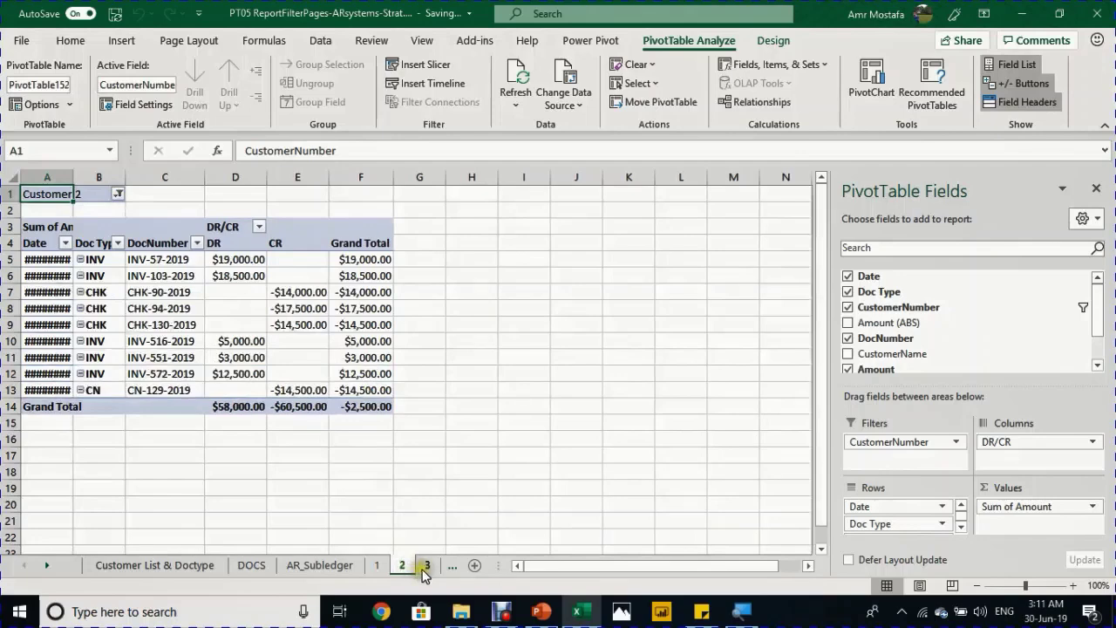
{"action": "left_click", "coordinate": [427, 565]}
{"action": "scroll", "coordinate": [444, 481], "scroll_direction": "down", "scroll_amount": 4}
{"action": "scroll", "coordinate": [465, 543], "scroll_direction": "up", "scroll_amount": 4}
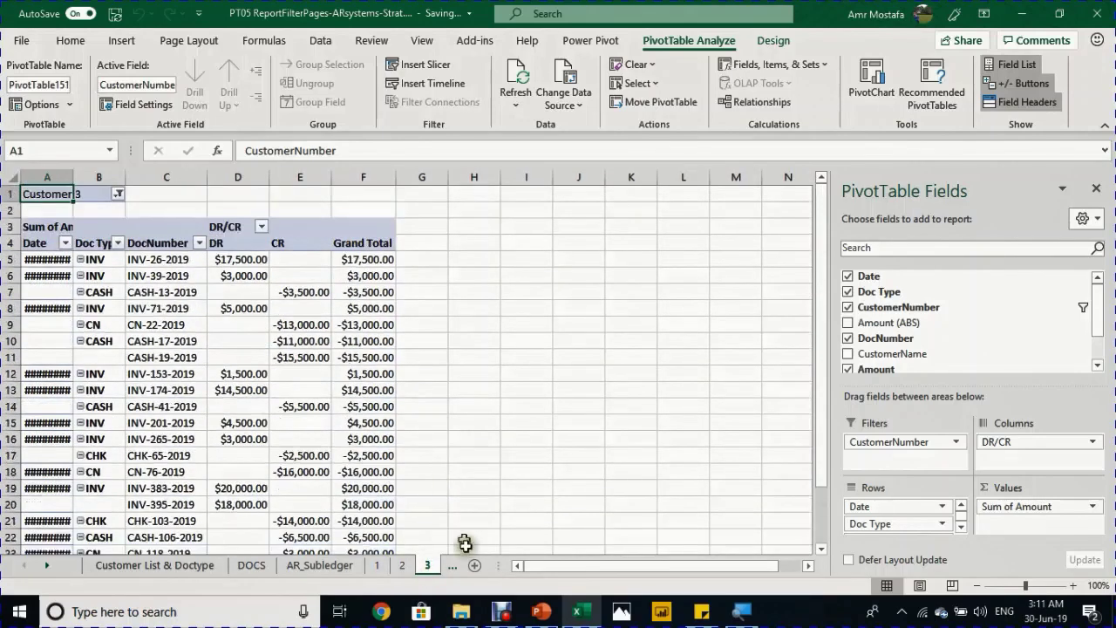
{"action": "left_click", "coordinate": [375, 565]}
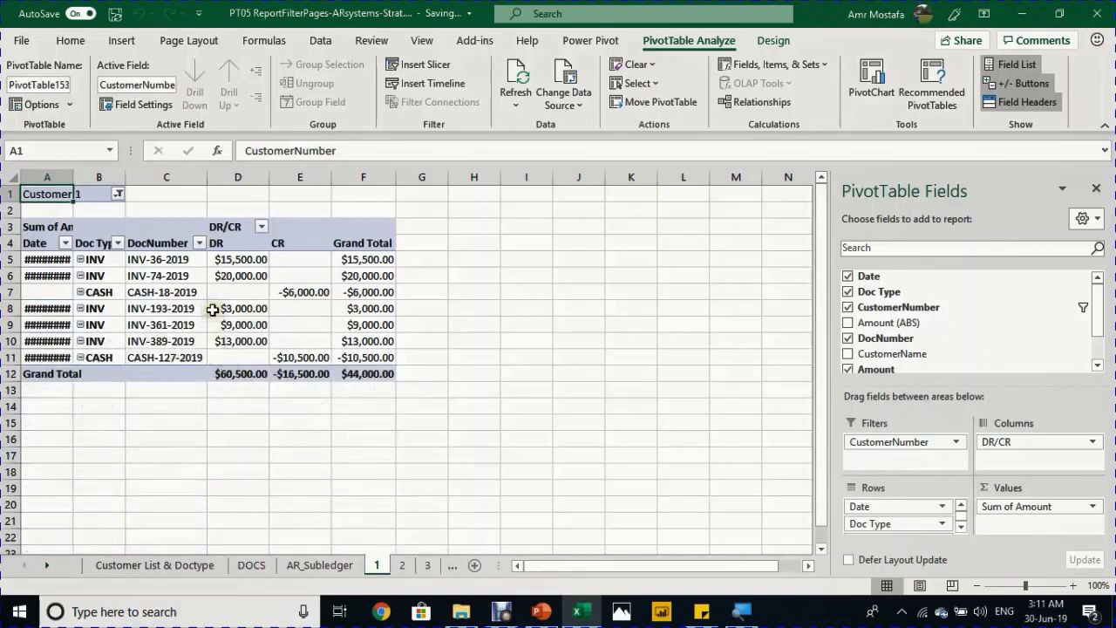
{"action": "mouse_move", "coordinate": [213, 311]}
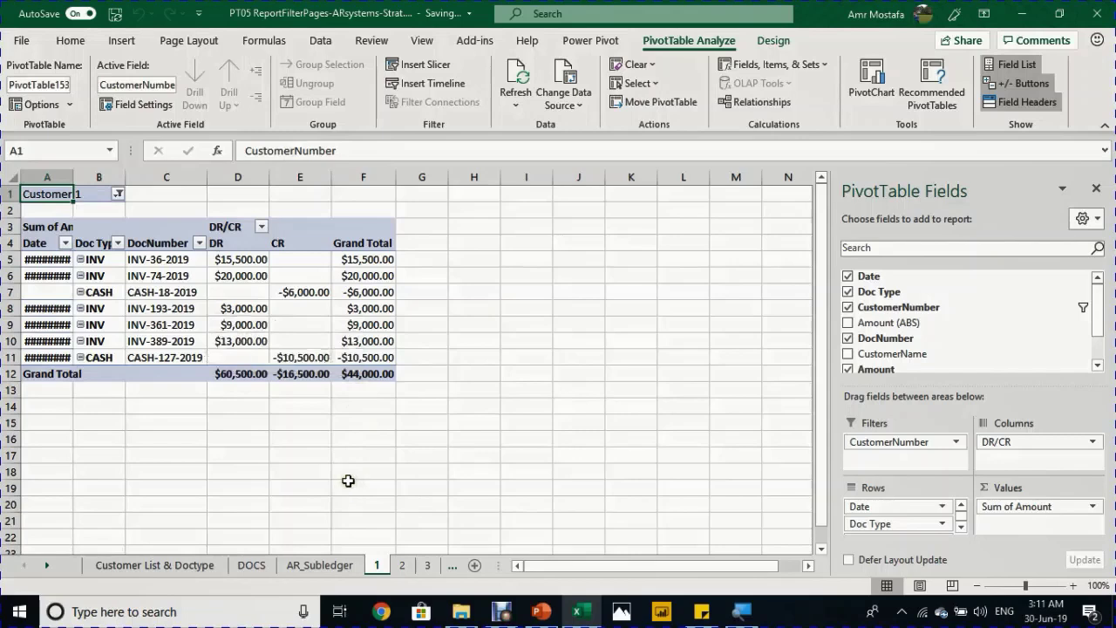
- Group all sheets except Customer List & Doctype, DOCS and AR_Subledger, and fit column A's width to its contents across the group
{"action": "left_click", "coordinate": [381, 564]}
{"action": "right_click", "coordinate": [382, 566]}
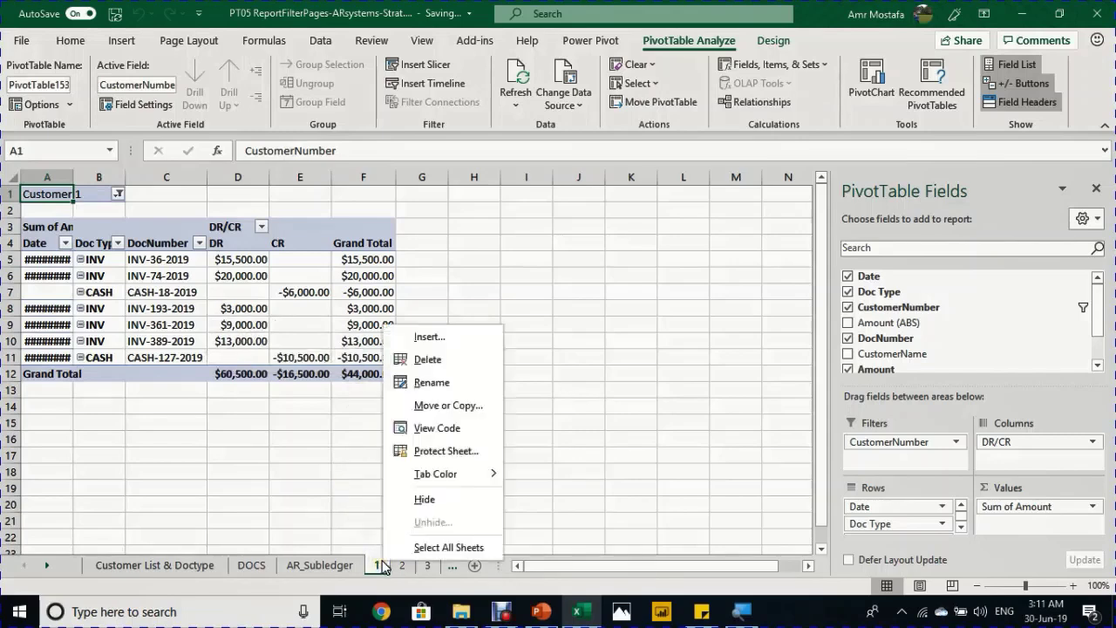
{"action": "left_click", "coordinate": [423, 546]}
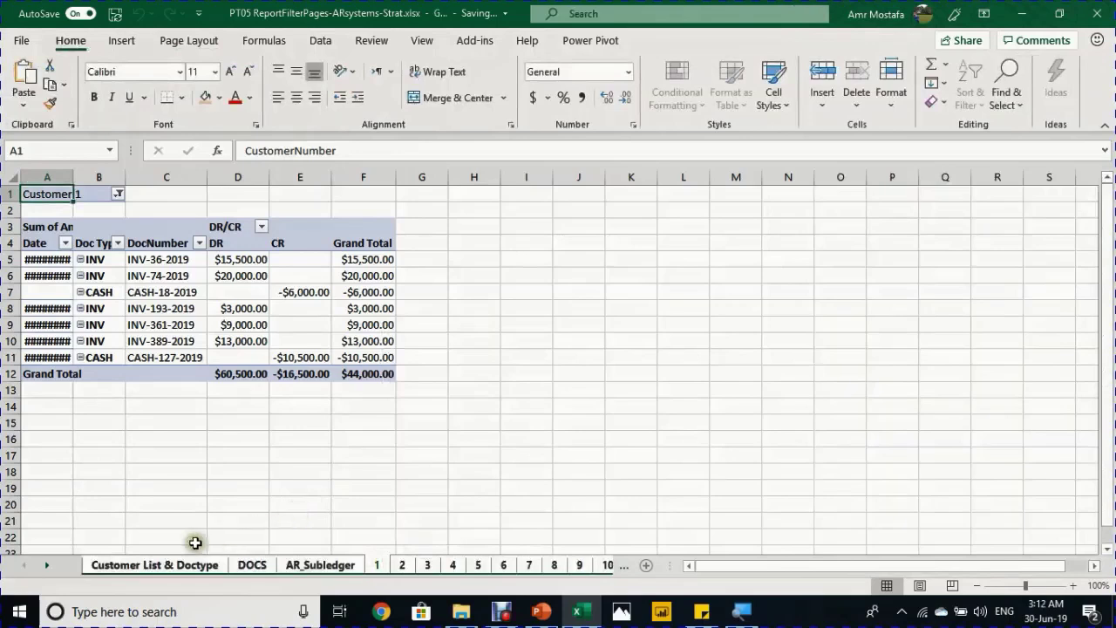
{"action": "left_click", "coordinate": [252, 567]}
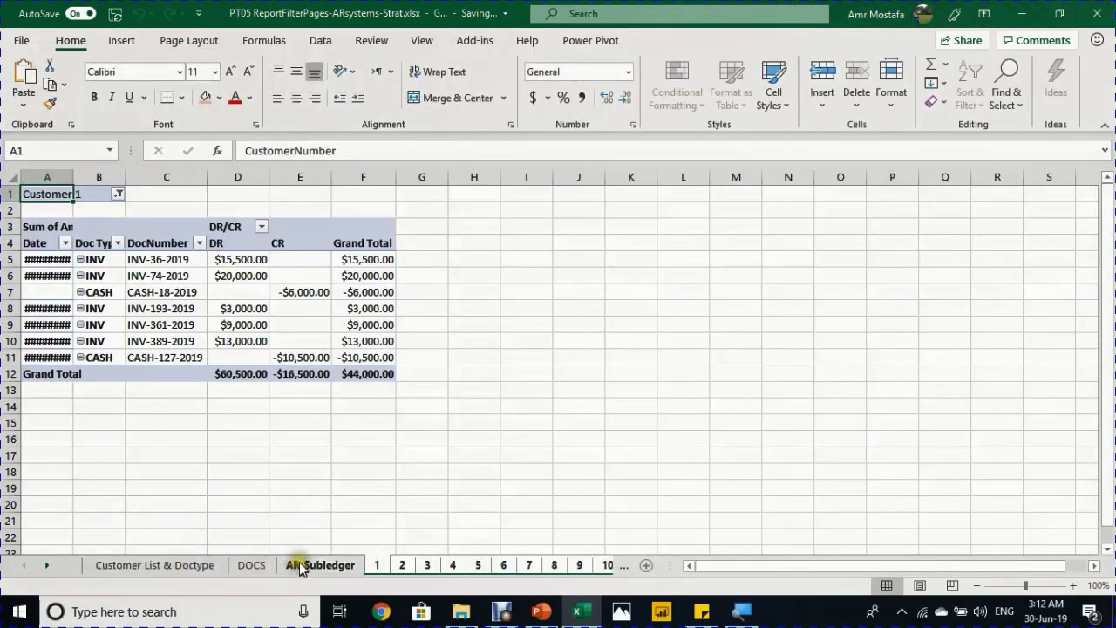
{"action": "double_click", "coordinate": [77, 173]}
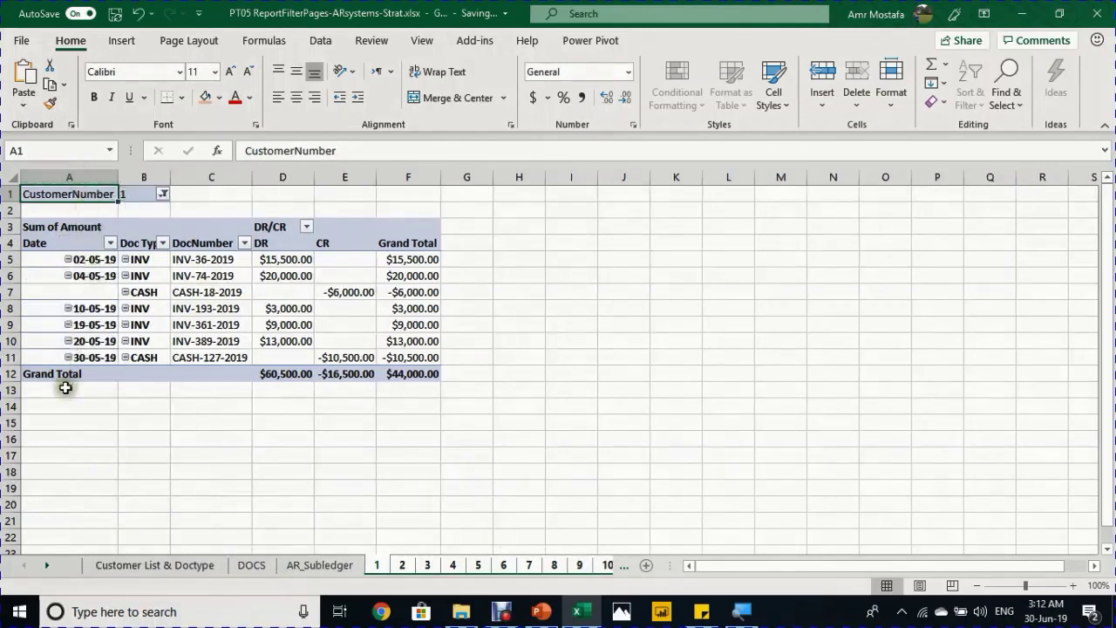
- Enter =VLOOKUP(B1,CustomerList,2,FALSE) in C1 across the grouped sheets, using the customer table on Customer List & Doctype
{"action": "left_click", "coordinate": [231, 194]}
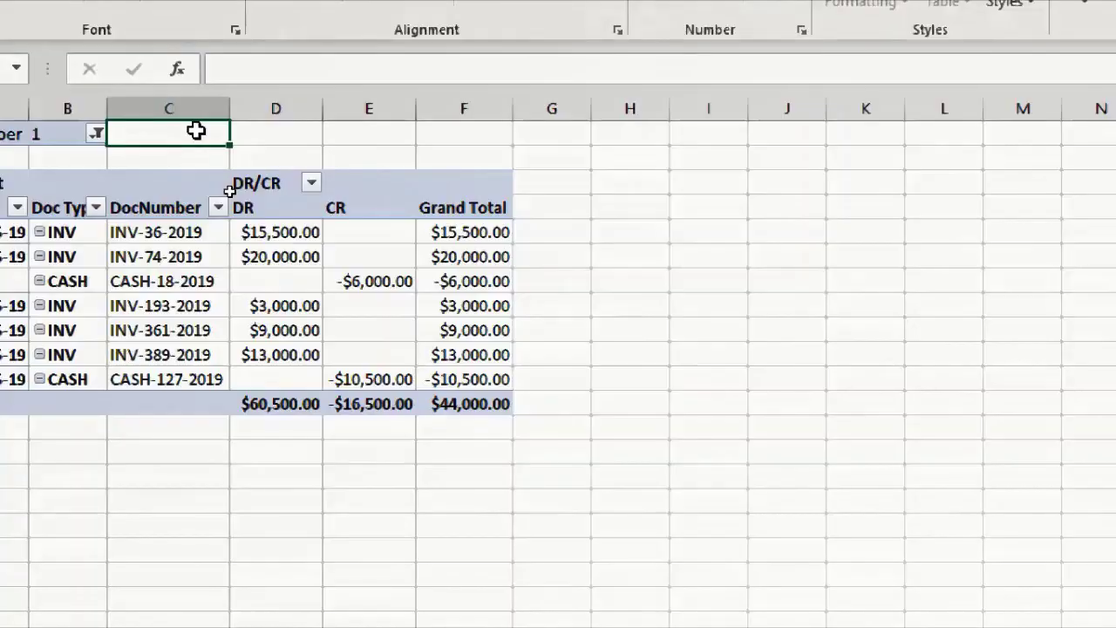
{"action": "type", "text": "=vl"}
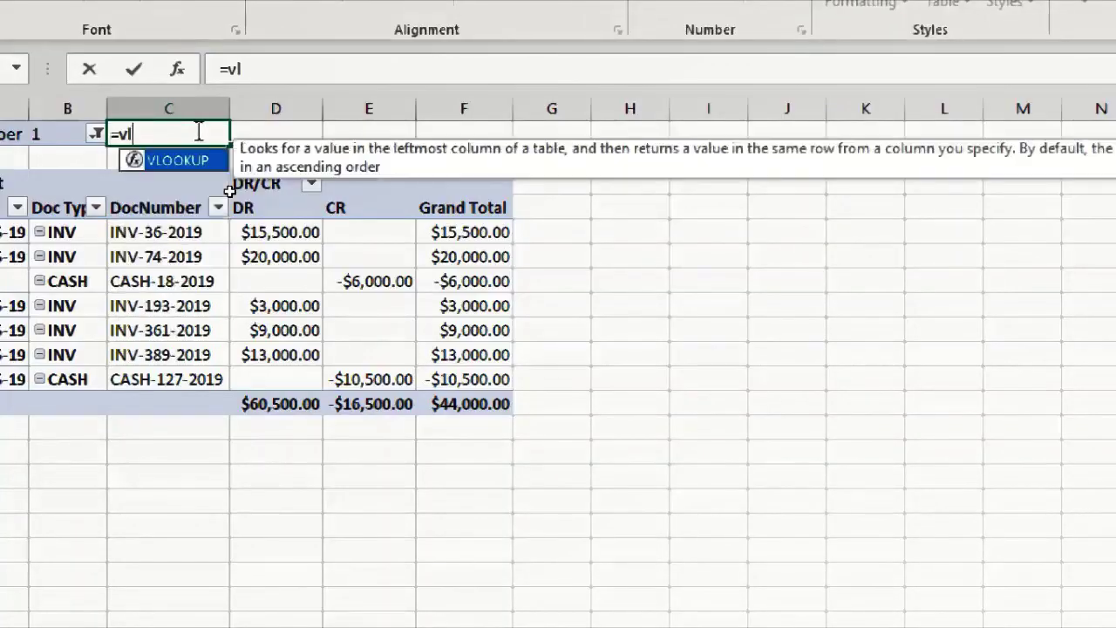
{"action": "key", "text": "Tab"}
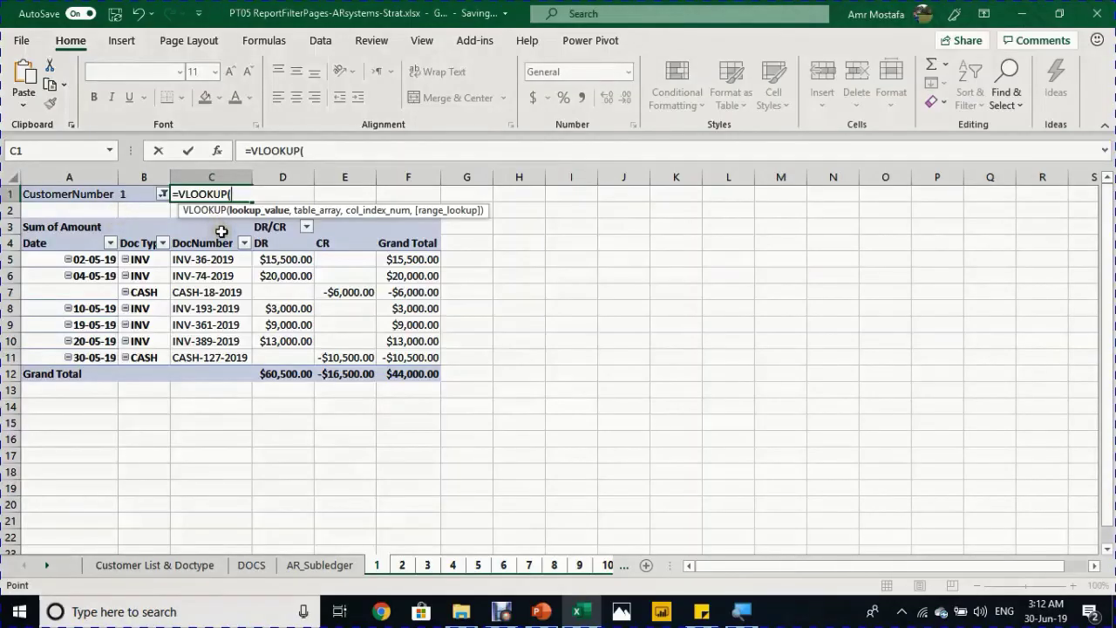
{"action": "left_click", "coordinate": [147, 194]}
{"action": "type", "text": ","}
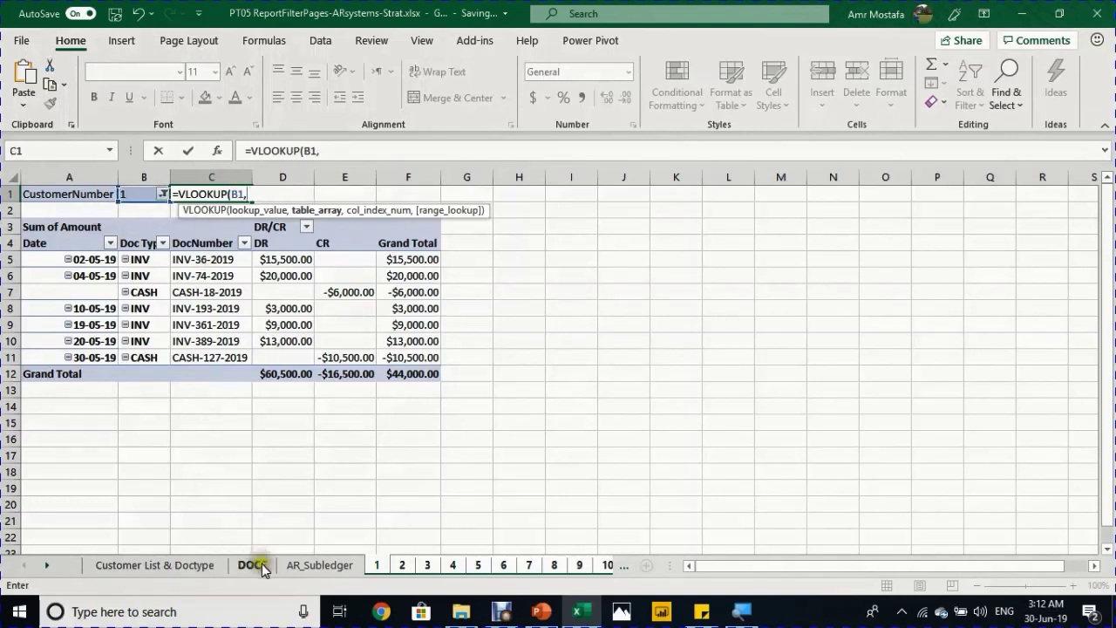
{"action": "left_click", "coordinate": [178, 565]}
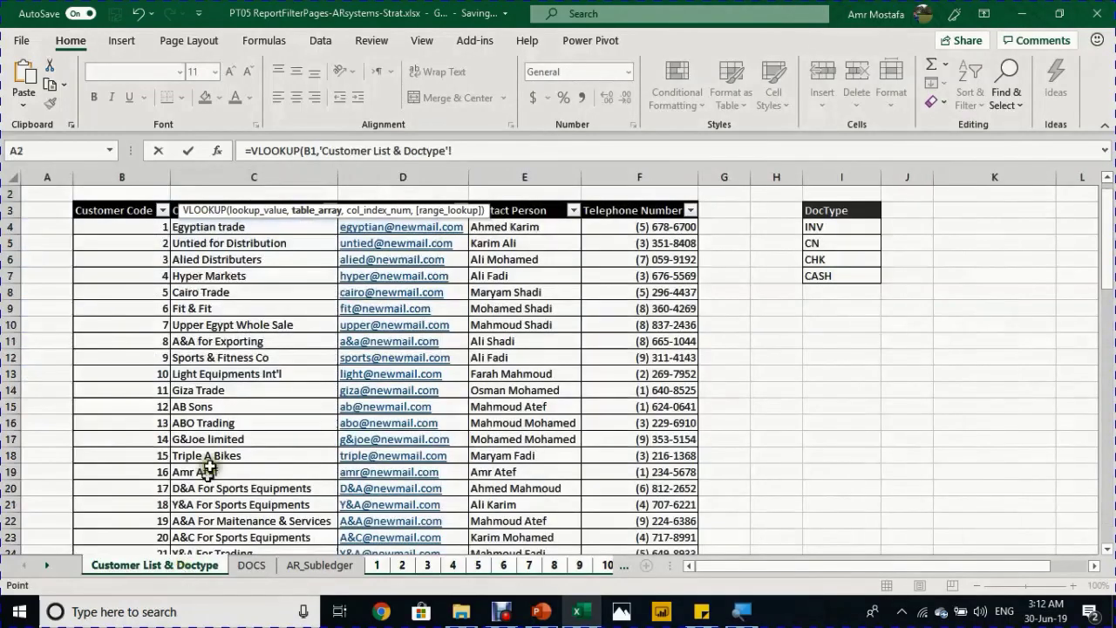
{"action": "left_click_drag", "start_coordinate": [139, 206], "coordinate": [673, 207]}
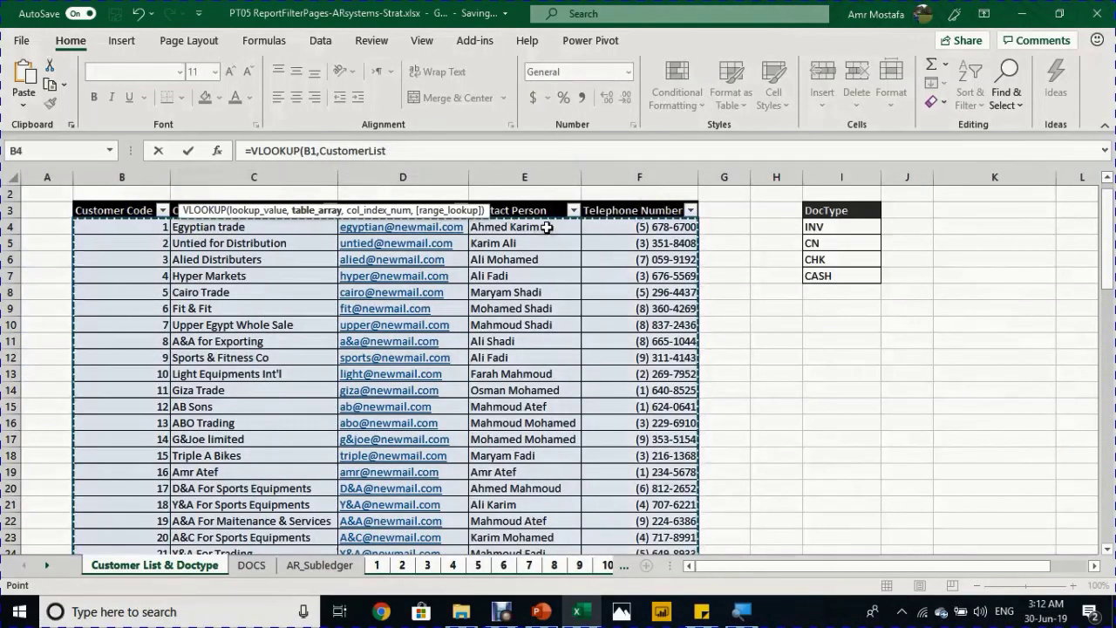
{"action": "type", "text": "m"}
{"action": "key", "text": "BackSpace"}
{"action": "type", "text": ","}
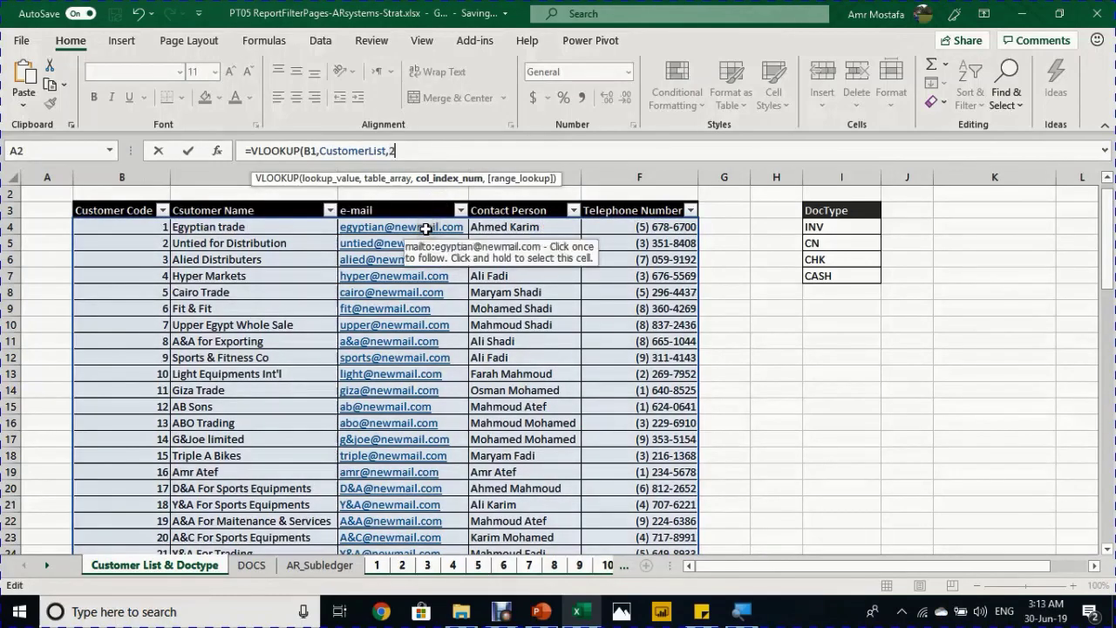
{"action": "type", "text": "2,"}
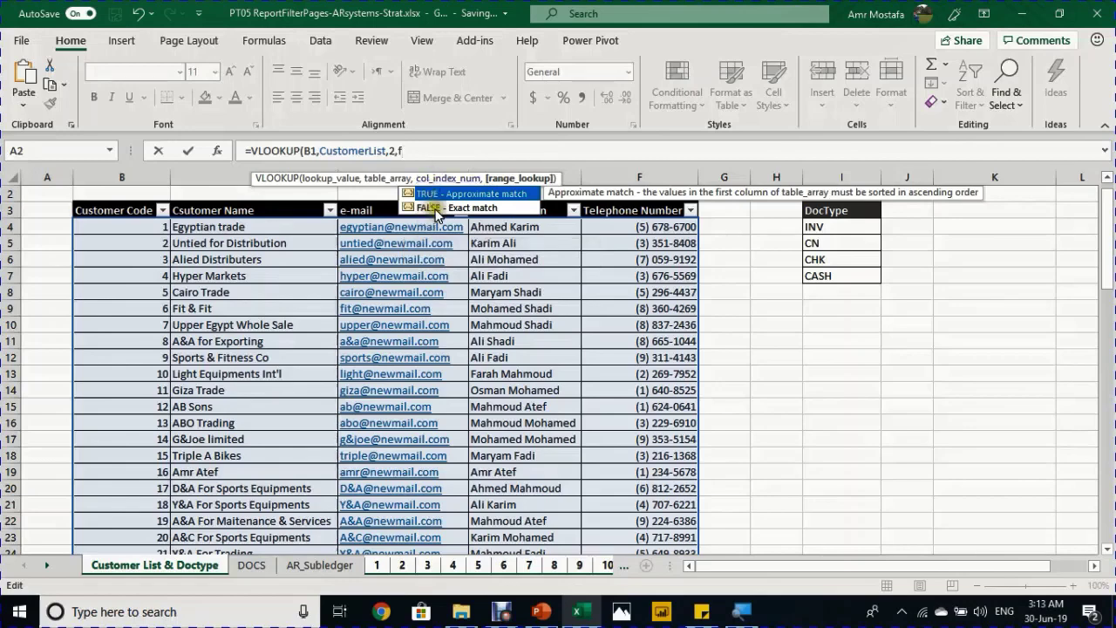
{"action": "type", "text": "f"}
{"action": "key", "text": "Tab"}
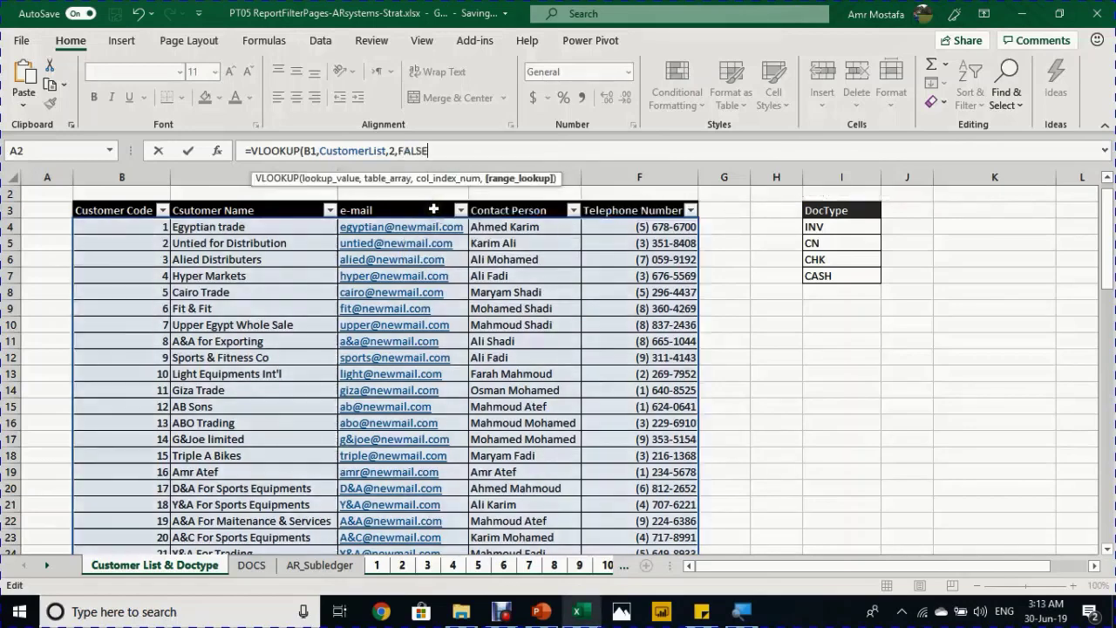
{"action": "type", "text": ")"}
{"action": "key", "text": "Return"}
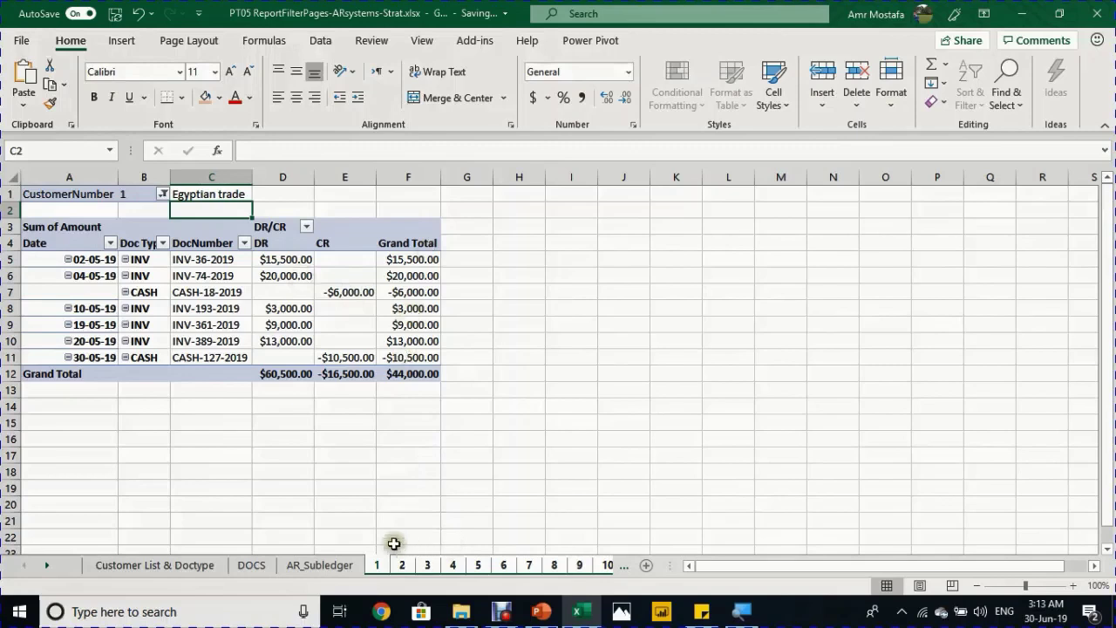
- Copy the formatting of the customer number cell B1 onto the customer name cell C1 across the grouped sheets
{"action": "left_click", "coordinate": [140, 196]}
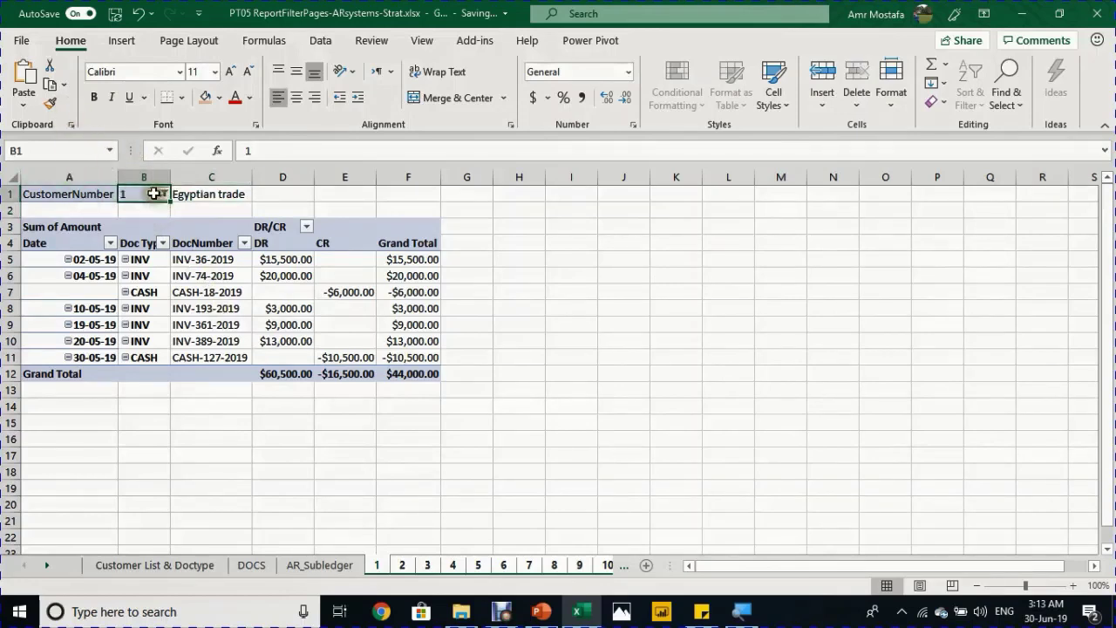
{"action": "left_click", "coordinate": [52, 103]}
{"action": "left_click", "coordinate": [229, 194]}
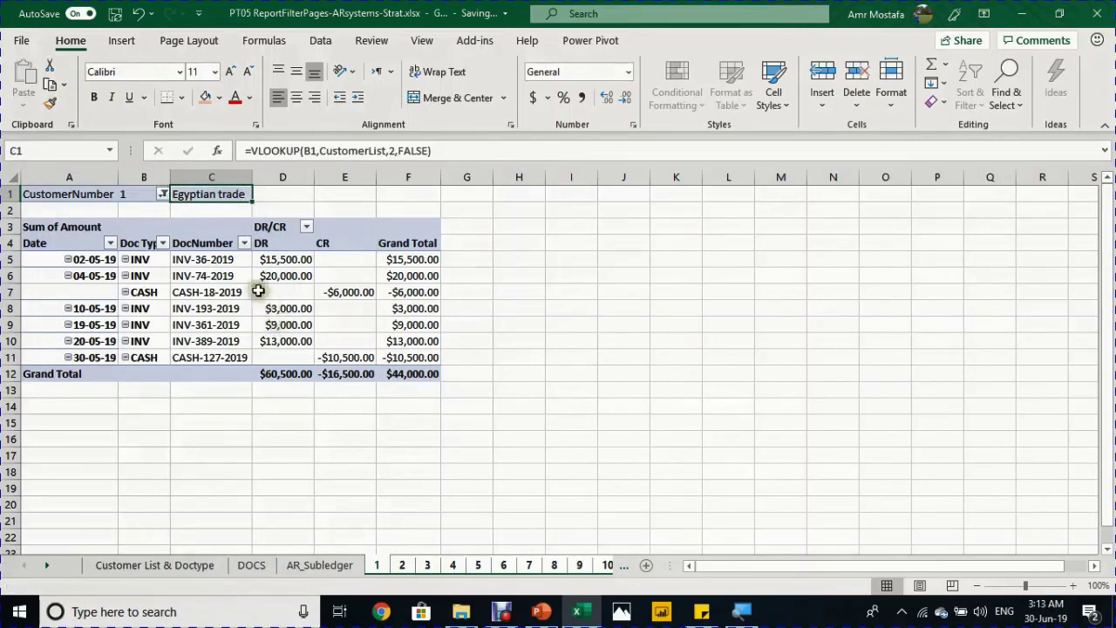
- Ungroup the customer sheets and check the customer name in C1 on sheets 1, 2 and 3
{"action": "left_click", "coordinate": [311, 567]}
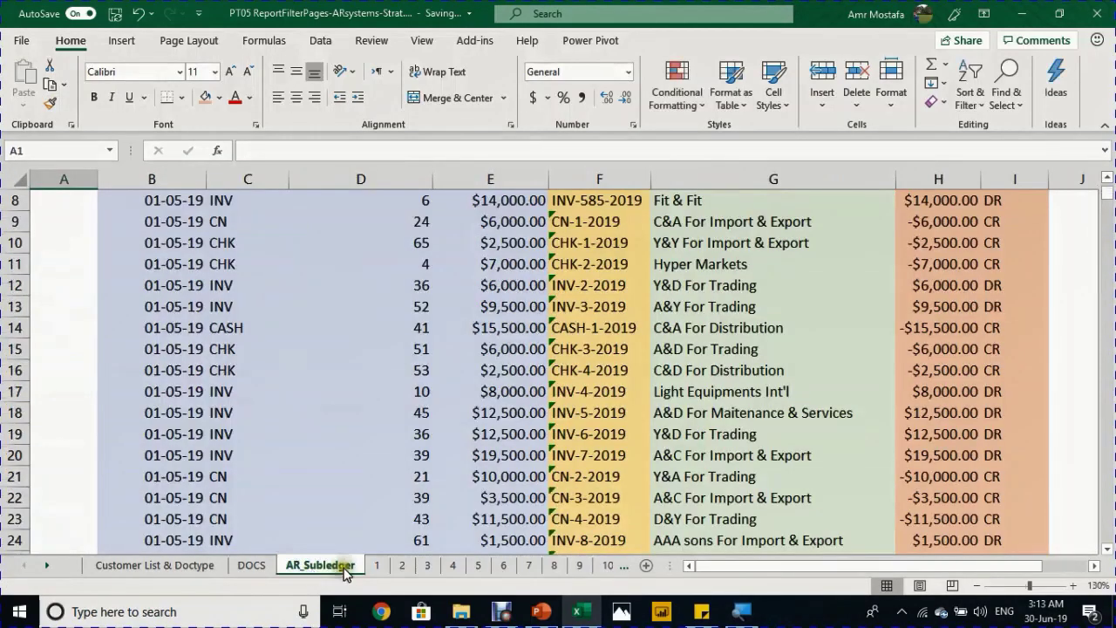
{"action": "left_click", "coordinate": [377, 565]}
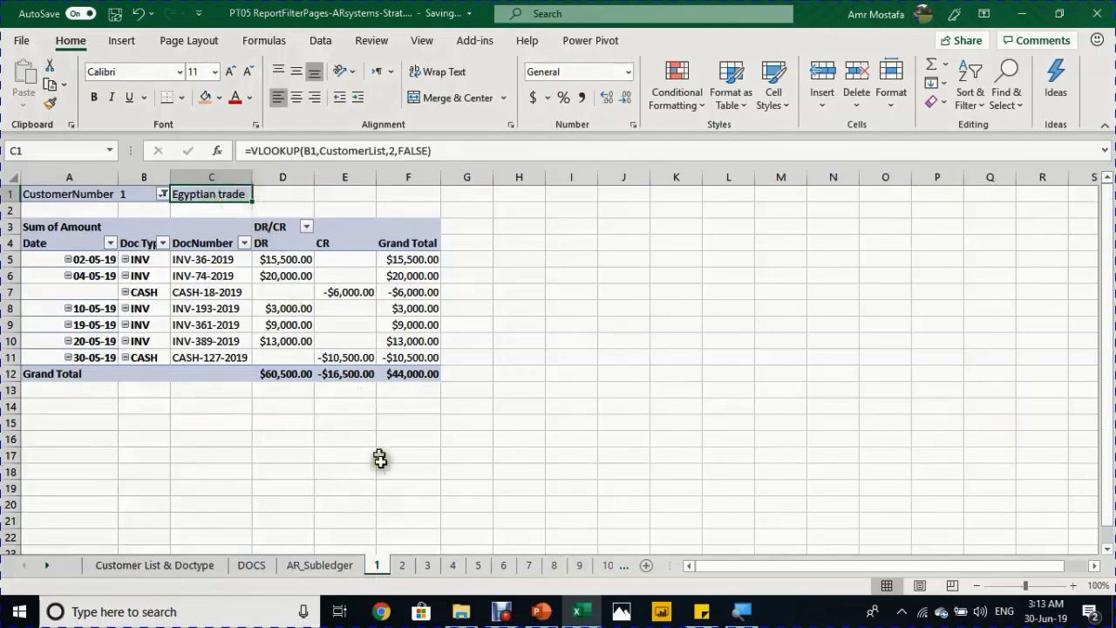
{"action": "left_click", "coordinate": [401, 565]}
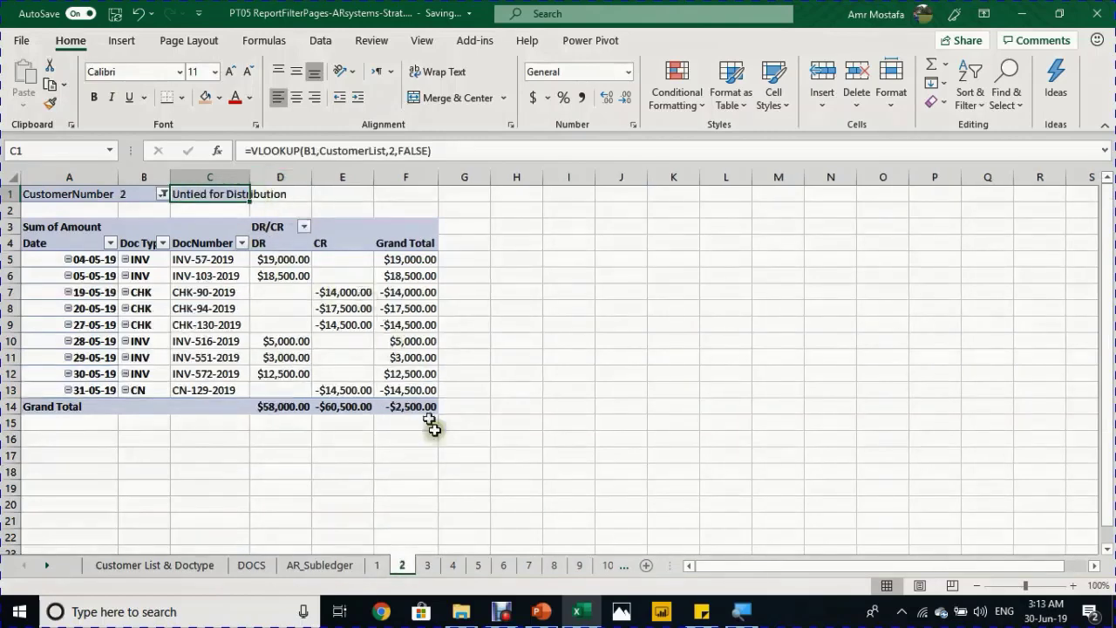
{"action": "left_click", "coordinate": [427, 565]}
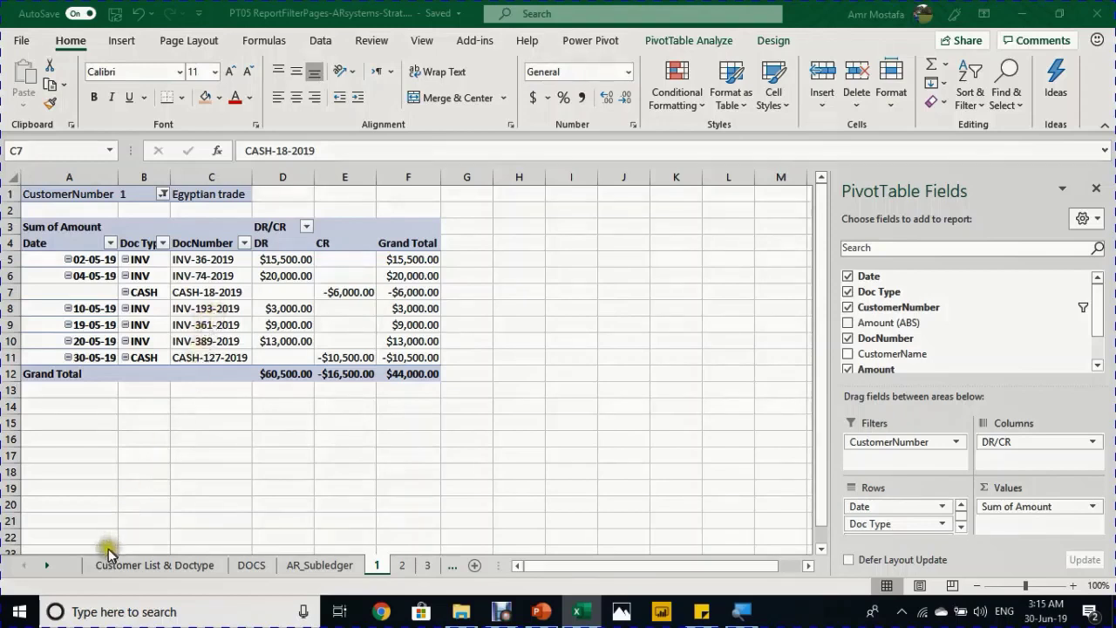
- Copy all the June transactions on the DOCS sheet, from G3 through column J down to the last row
{"action": "left_click", "coordinate": [252, 565]}
{"action": "left_click", "coordinate": [499, 322]}
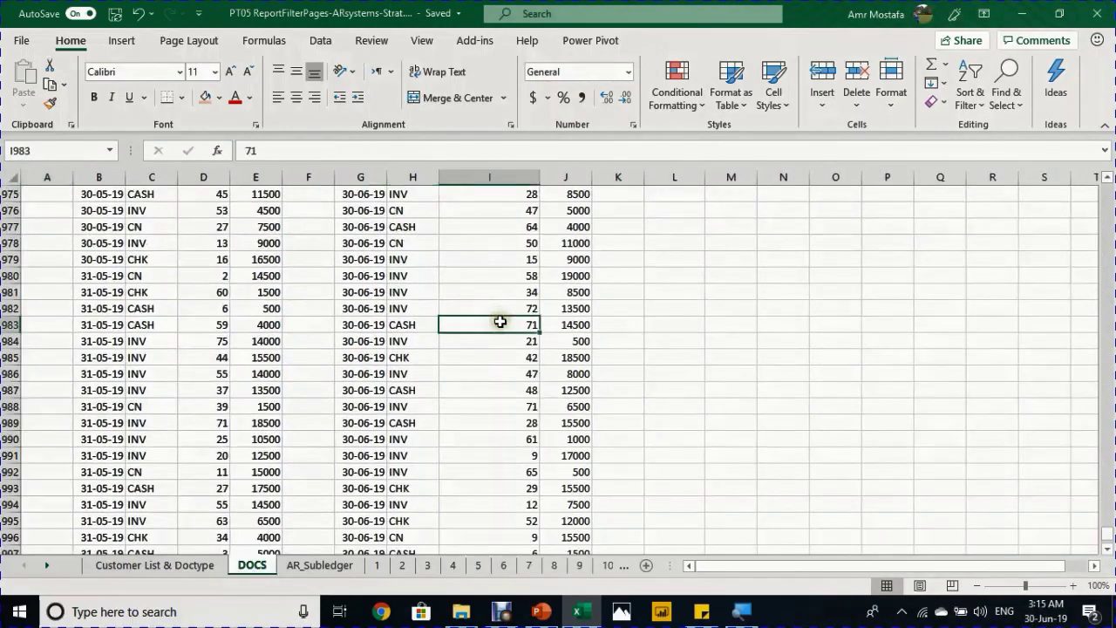
{"action": "key", "text": "ctrl+Up"}
{"action": "key", "text": "ctrl+Up"}
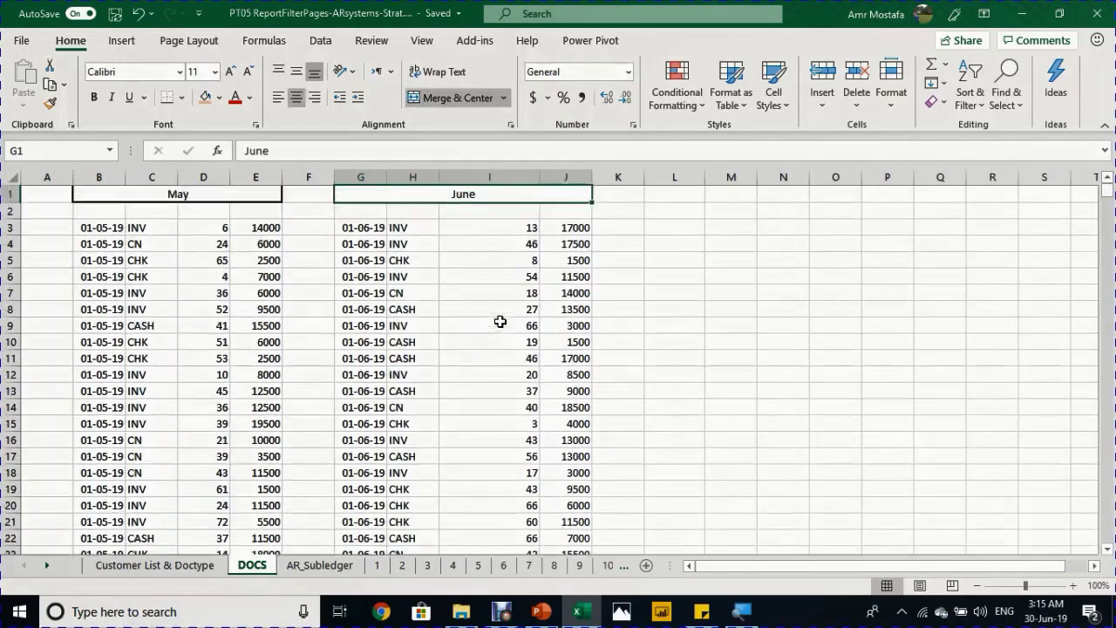
{"action": "key", "text": "ctrl+Down"}
{"action": "key", "text": "ctrl+Left"}
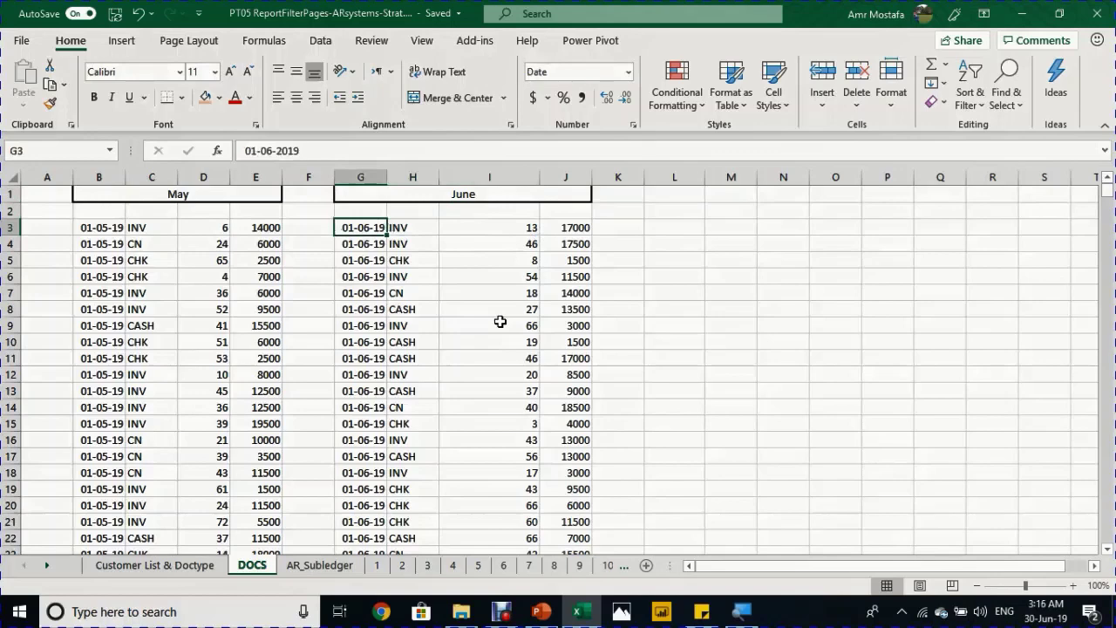
{"action": "key", "text": "ctrl+shift+Down"}
{"action": "key", "text": "ctrl+shift+Right"}
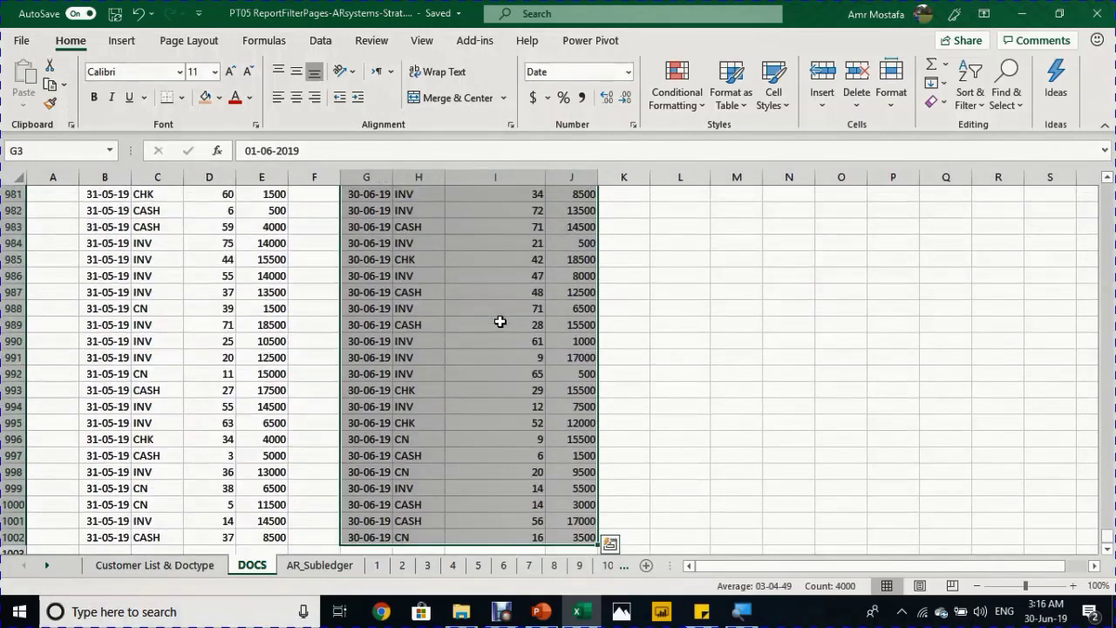
{"action": "key", "text": "ctrl+c"}
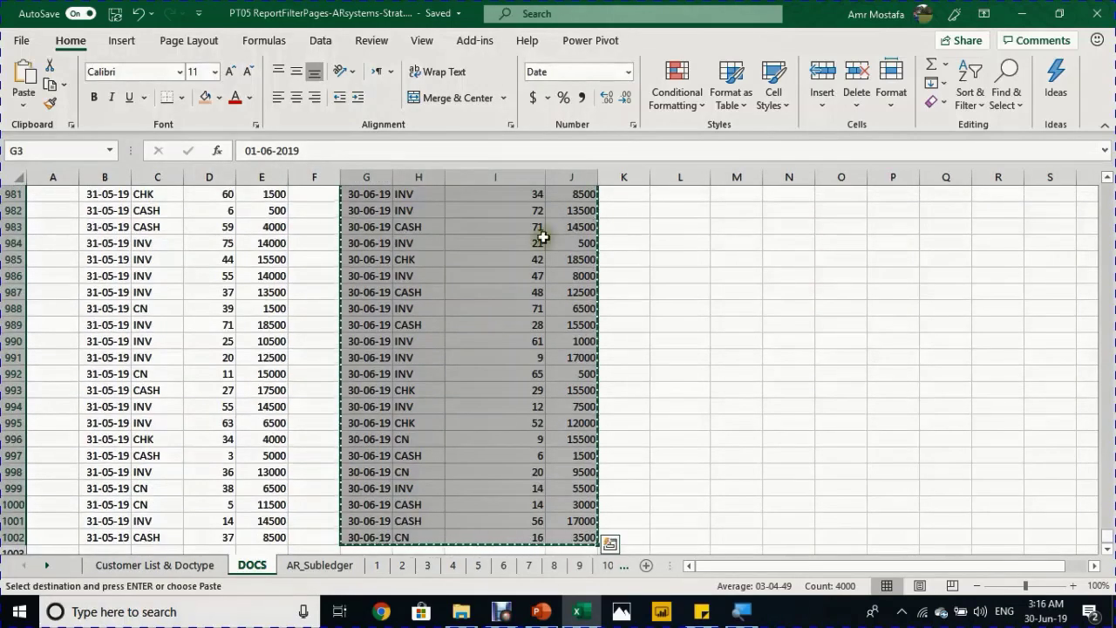
- Paste the June transactions as values directly below the last AR_Subledger row, starting at B1008
{"action": "left_click", "coordinate": [320, 565]}
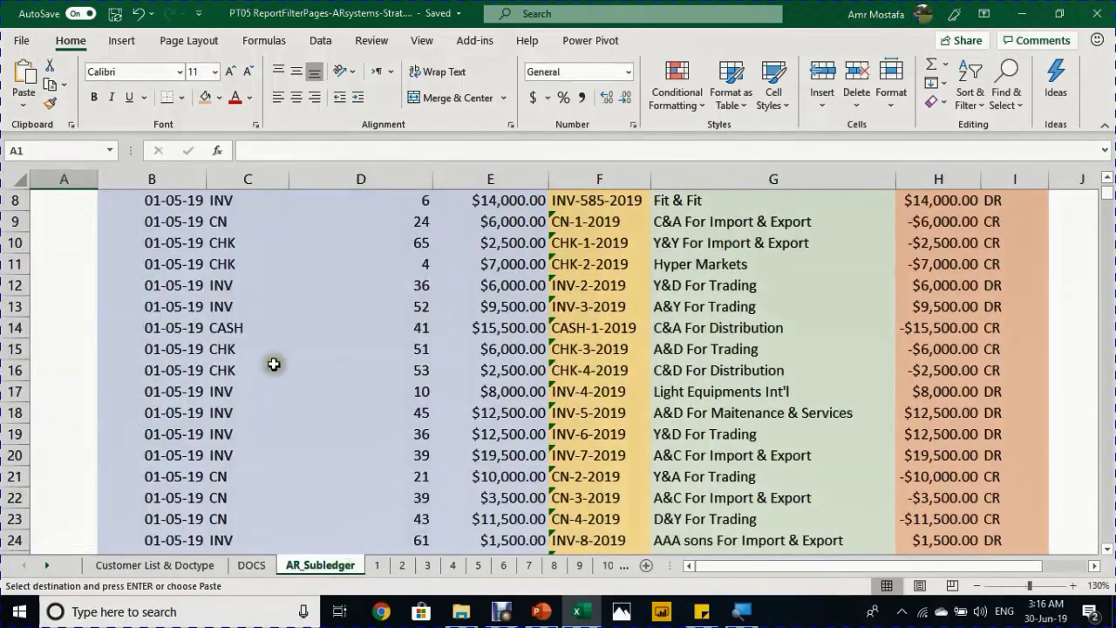
{"action": "left_click", "coordinate": [268, 356]}
{"action": "key", "text": "ctrl+Down"}
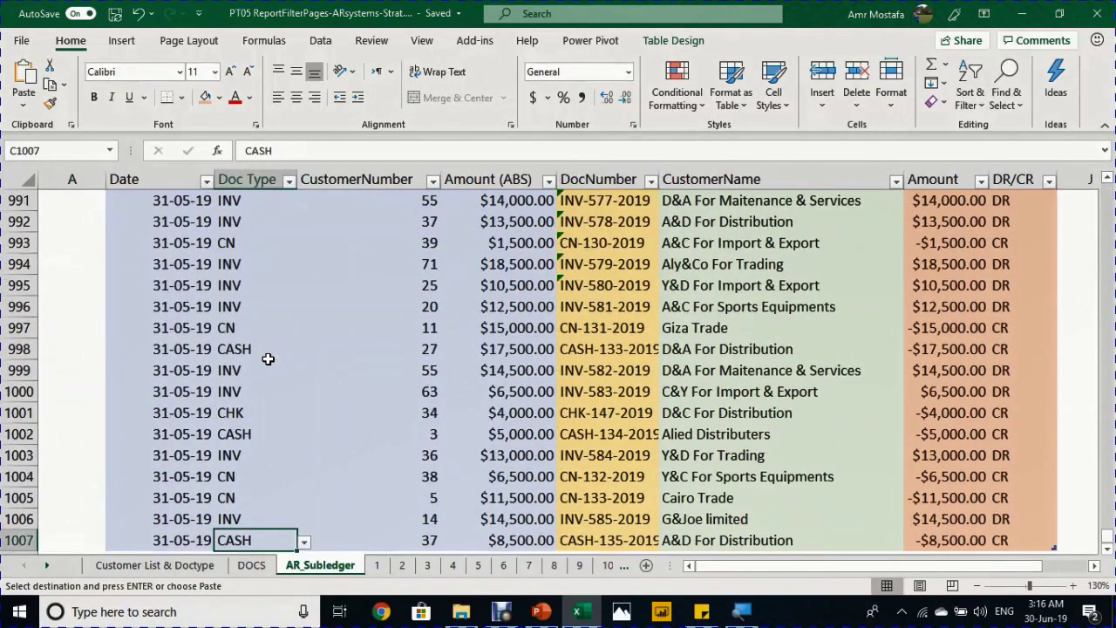
{"action": "key", "text": "Down"}
{"action": "key", "text": "Left"}
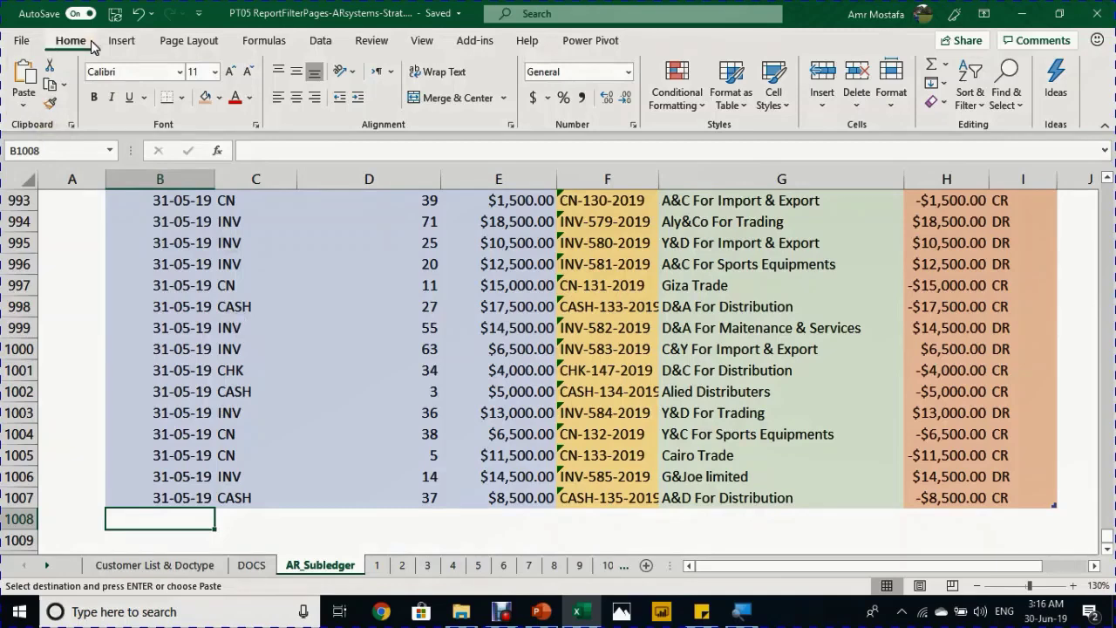
{"action": "left_click", "coordinate": [23, 101]}
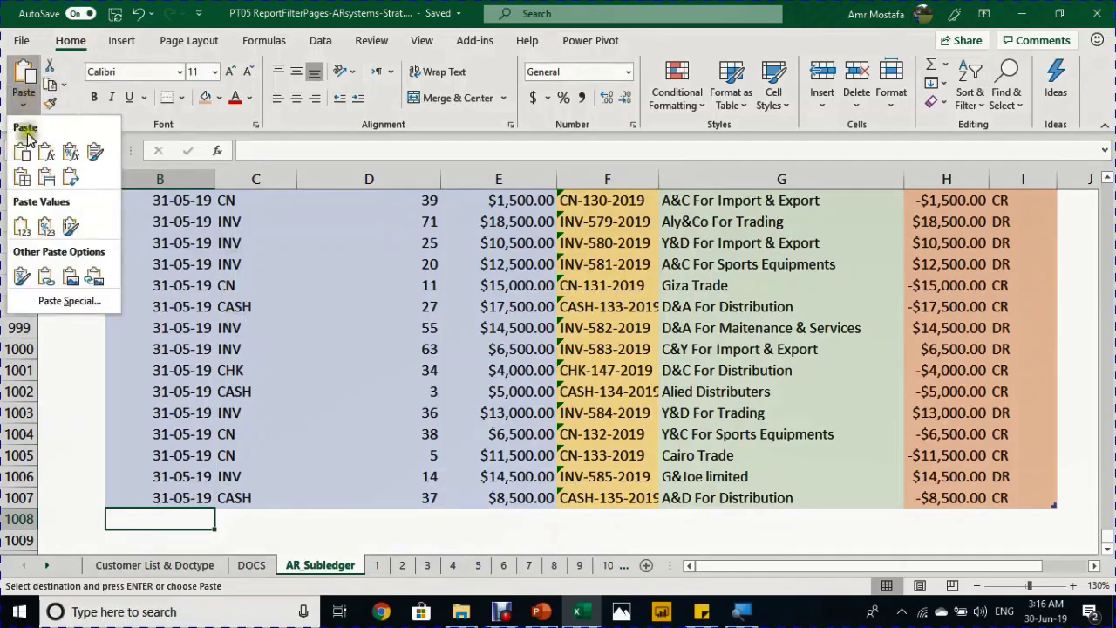
{"action": "left_click", "coordinate": [21, 225]}
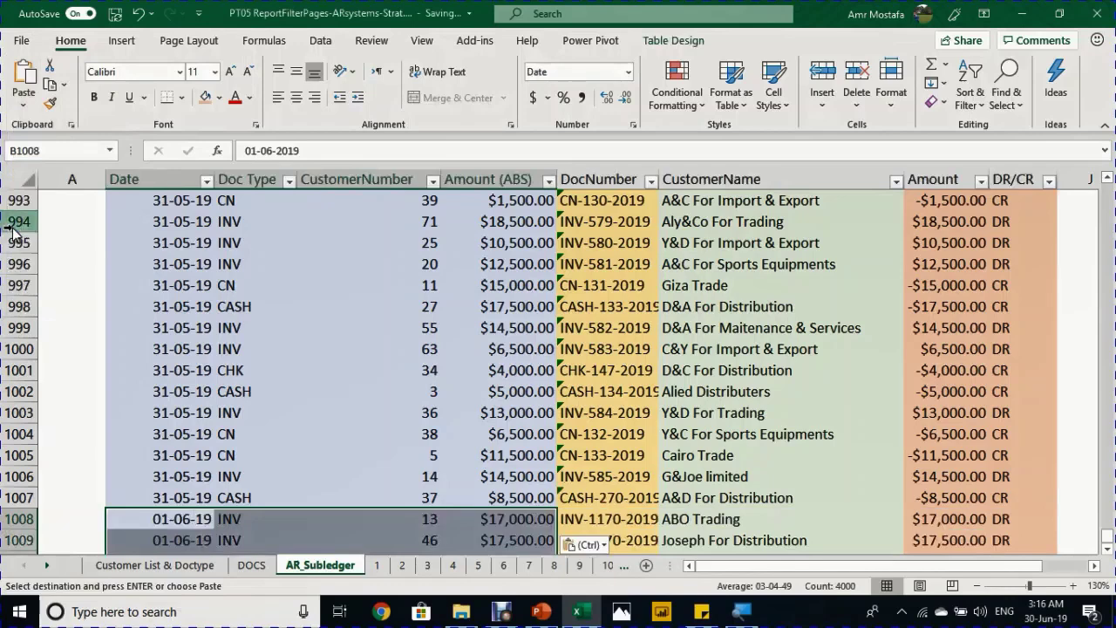
- Check the DocNumber formulas in the appended June rows, down to the last row of the AR_Subledger table
{"action": "key", "text": "Right"}
{"action": "key", "text": "Right"}
{"action": "key", "text": "Right"}
{"action": "key", "text": "Right"}
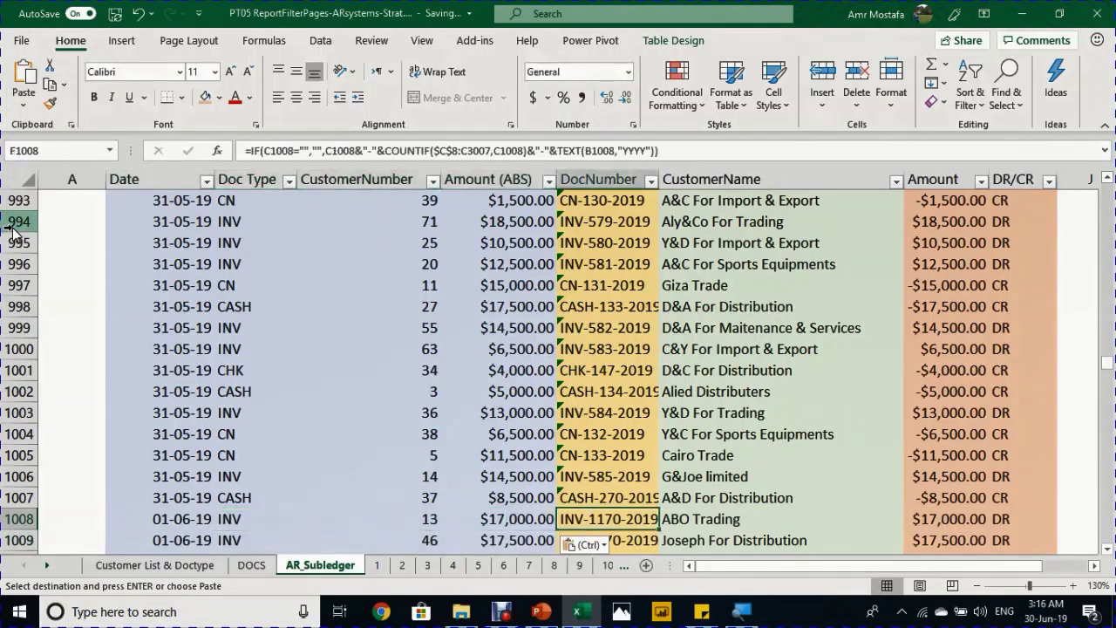
{"action": "key", "text": "Down"}
{"action": "key", "text": "Down"}
{"action": "key", "text": "ctrl+v"}
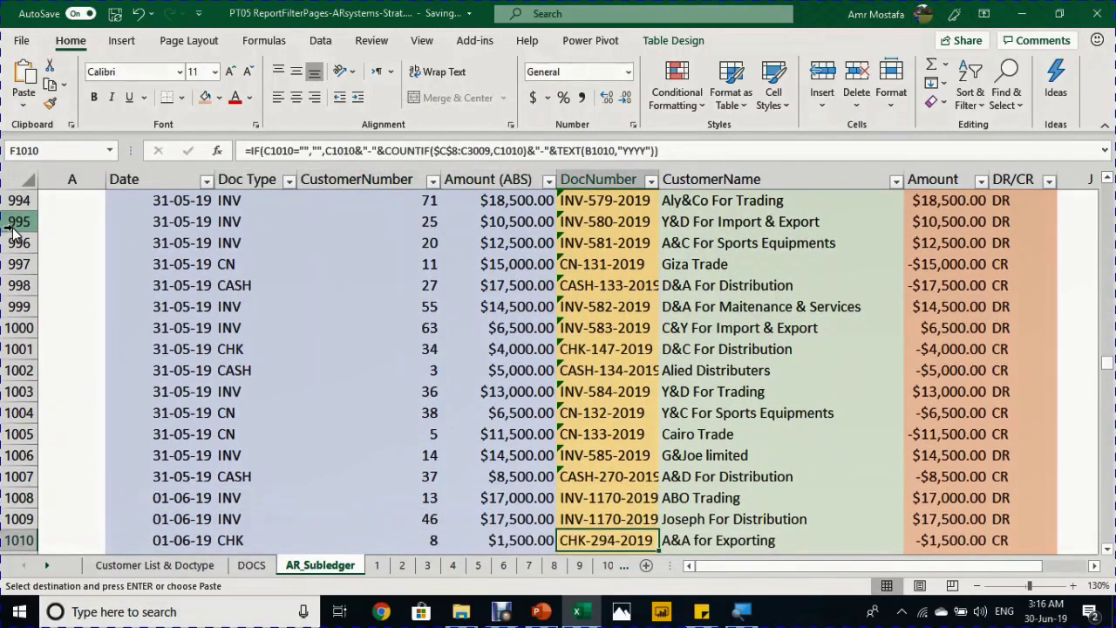
{"action": "key", "text": "ctrl+Down"}
{"action": "key", "text": "ctrl+v"}
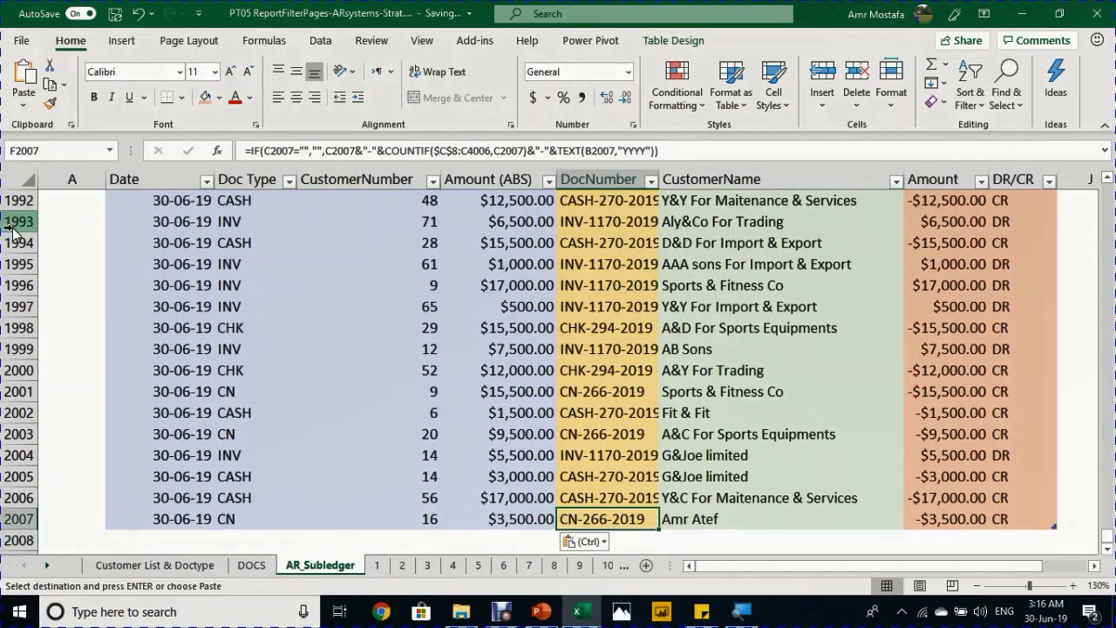
- Refresh the PivotTable on customer sheet 1 and review its updated transactions
{"action": "left_click", "coordinate": [380, 565]}
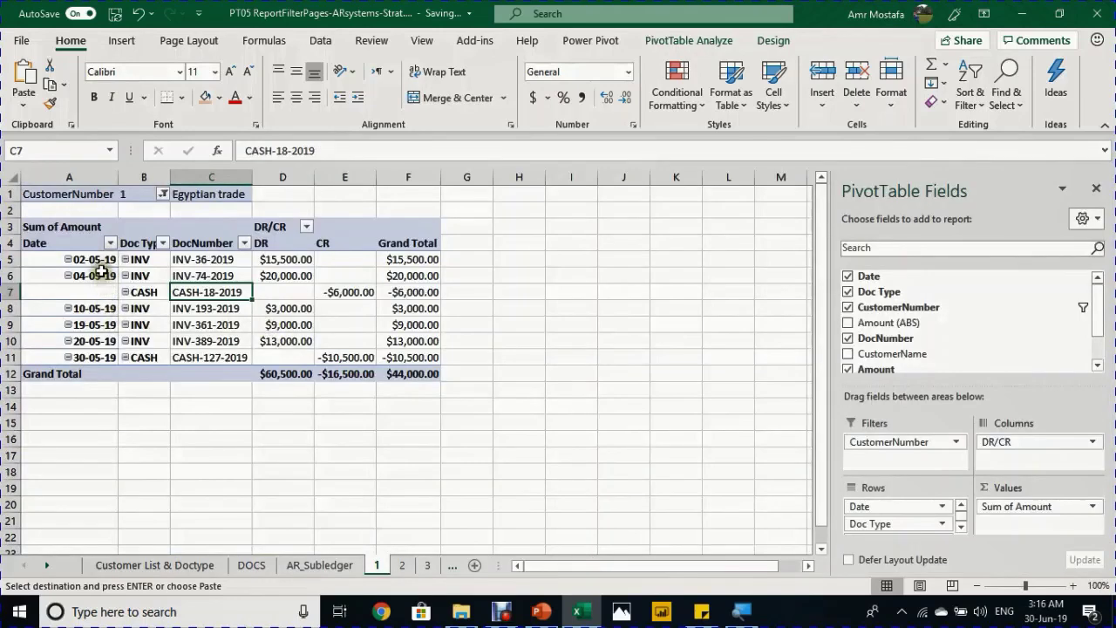
{"action": "right_click", "coordinate": [181, 291]}
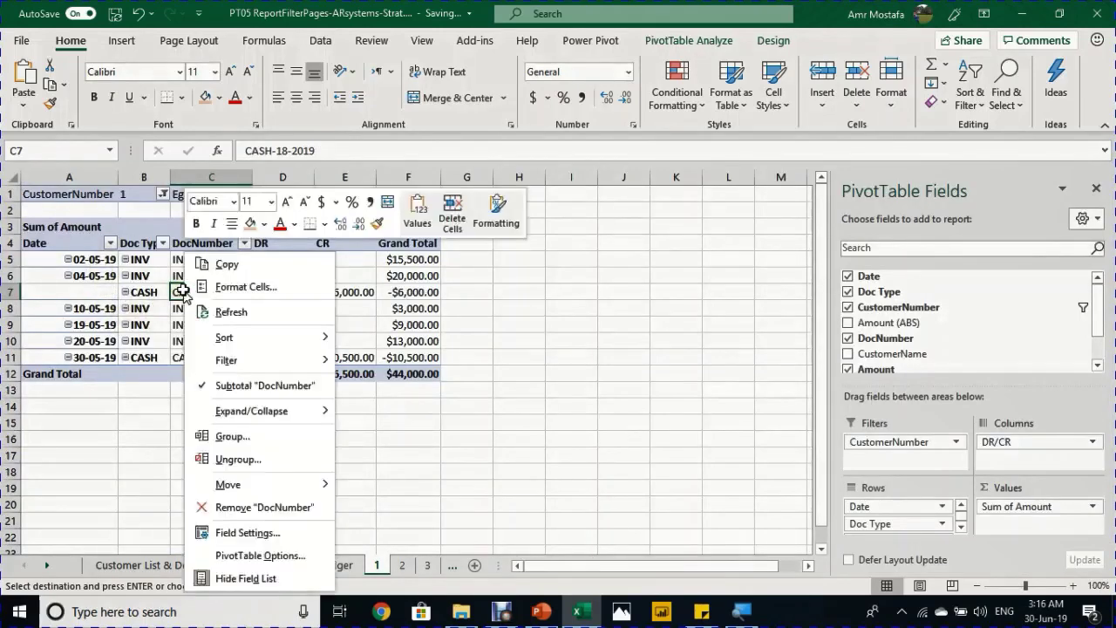
{"action": "left_click", "coordinate": [231, 312]}
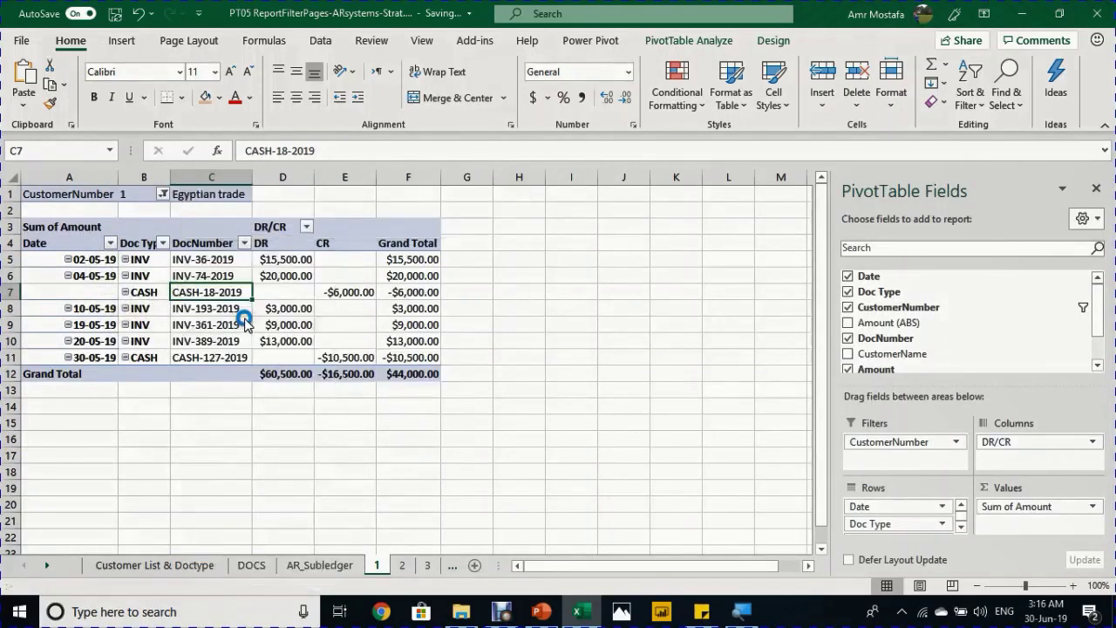
{"action": "scroll", "coordinate": [143, 270], "scroll_direction": "down", "scroll_amount": 1}
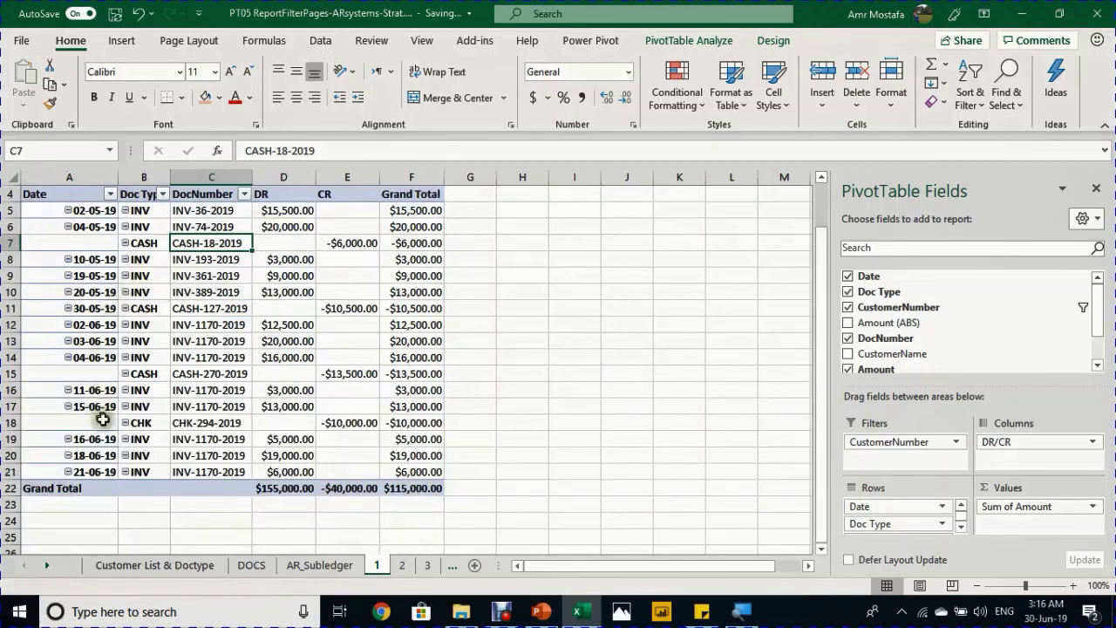
{"action": "scroll", "coordinate": [140, 421], "scroll_direction": "up", "scroll_amount": 1}
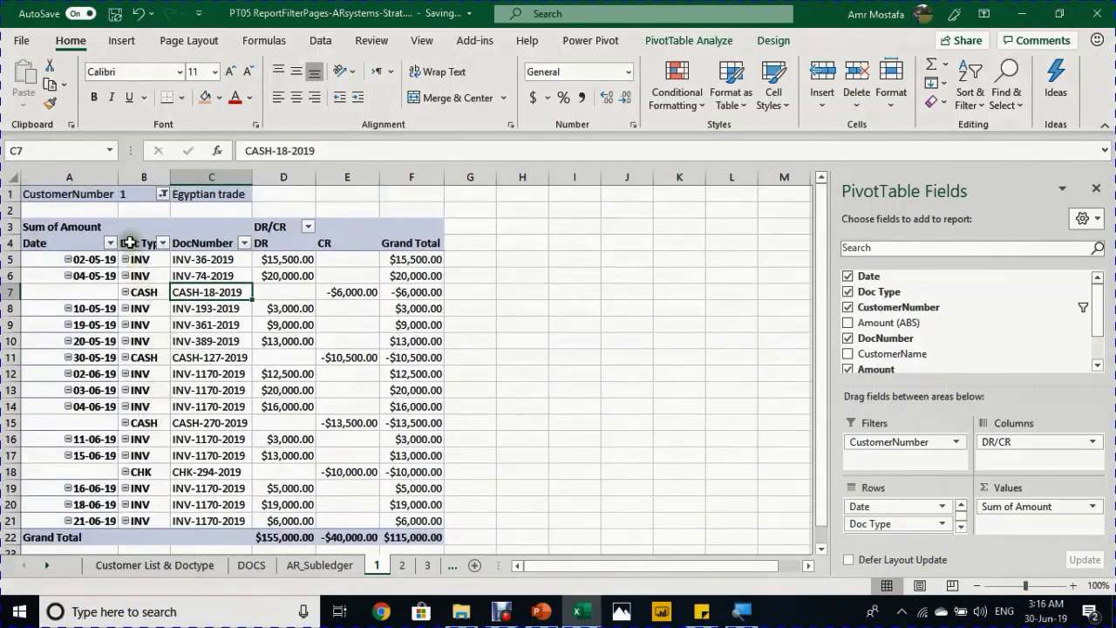
- Check customer sheets 2 and 3 for the added June transactions
{"action": "left_click", "coordinate": [401, 565]}
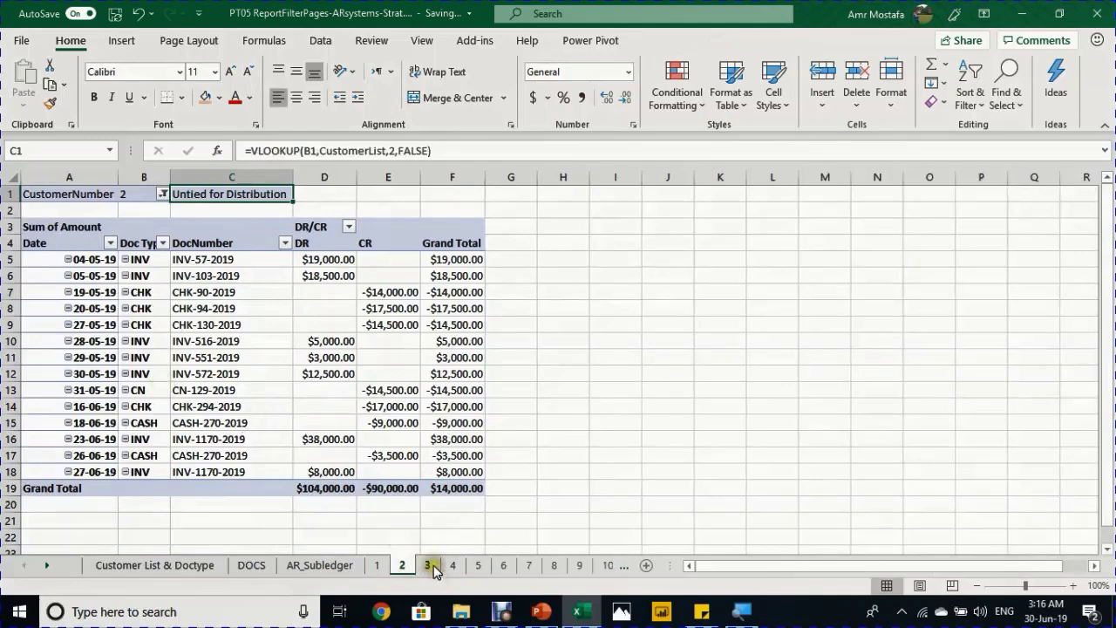
{"action": "left_click", "coordinate": [427, 565]}
{"action": "scroll", "coordinate": [178, 389], "scroll_direction": "down", "scroll_amount": 6}
{"action": "scroll", "coordinate": [178, 385], "scroll_direction": "up", "scroll_amount": 5}
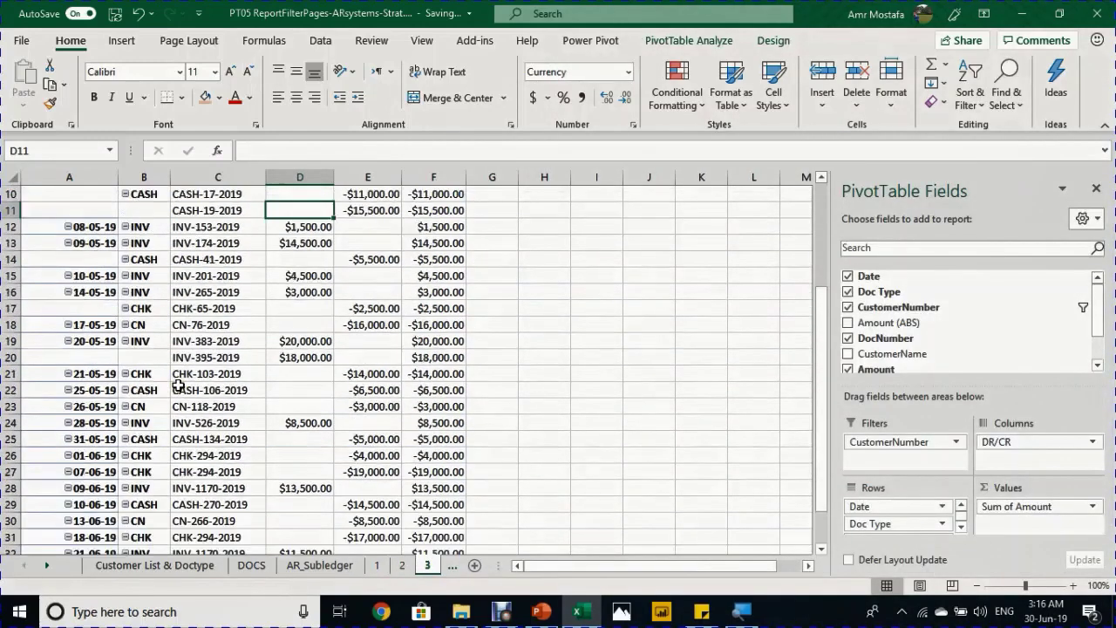
{"action": "scroll", "coordinate": [178, 384], "scroll_direction": "up", "scroll_amount": 1}
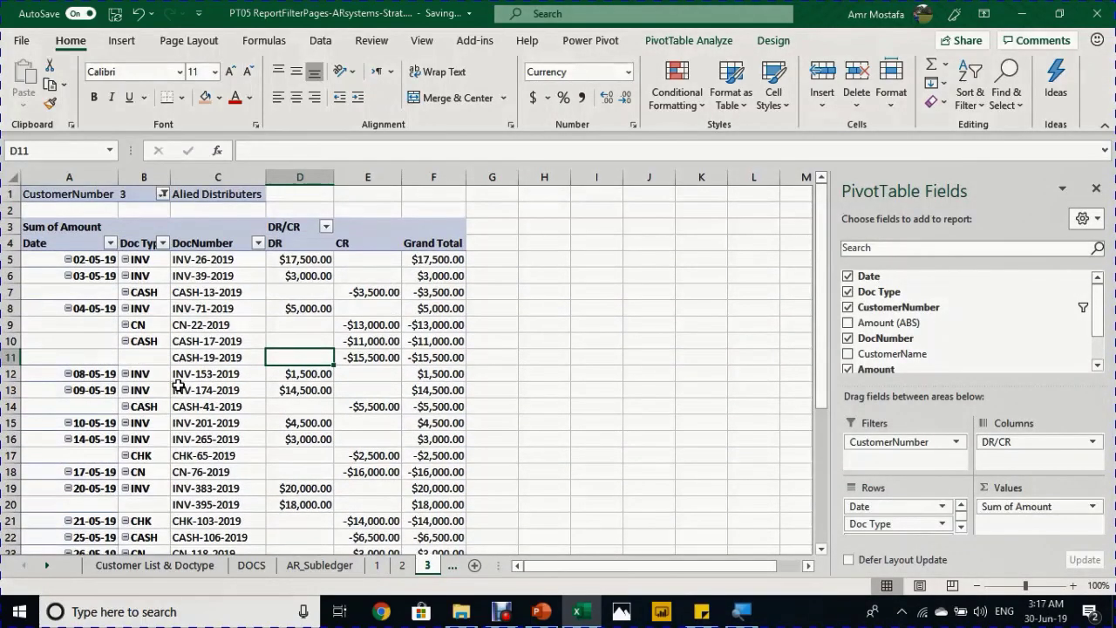
{"action": "left_click", "coordinate": [205, 342]}
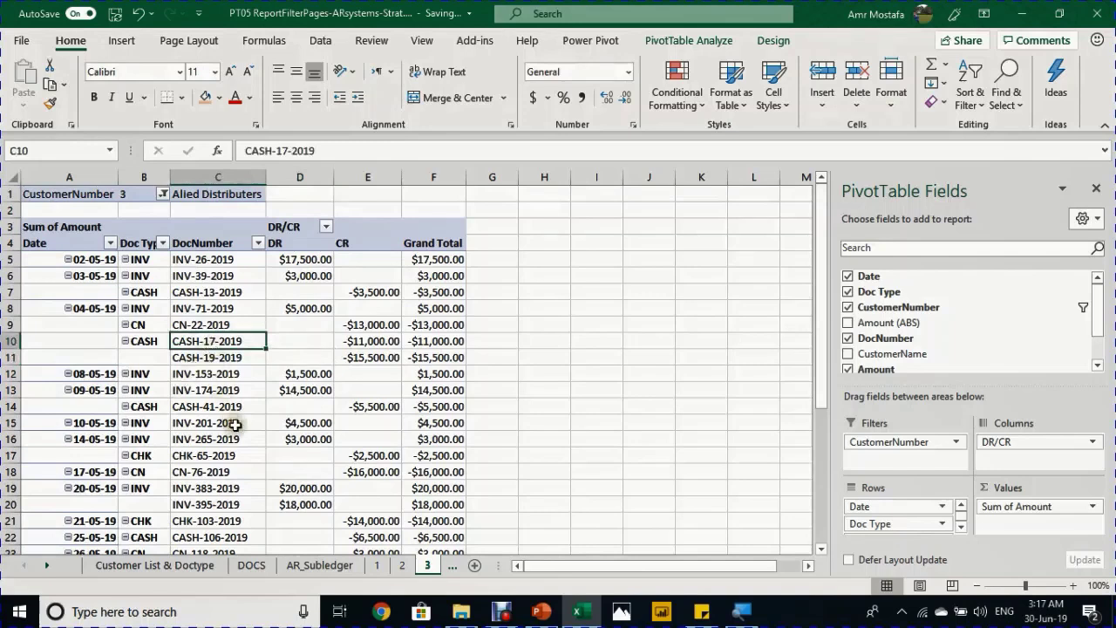